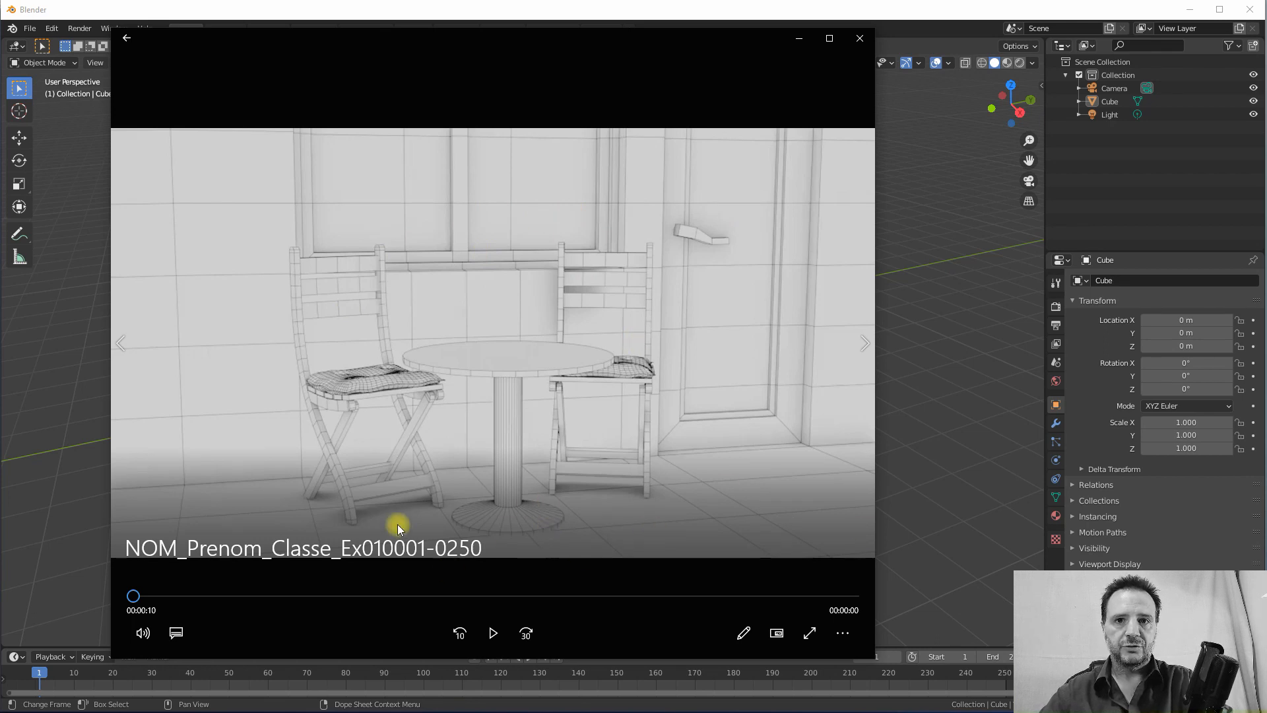
# - Play the wireframe preview video of the table and chairs scene, and close the player to return to Blender
pyautogui.click(494, 632)
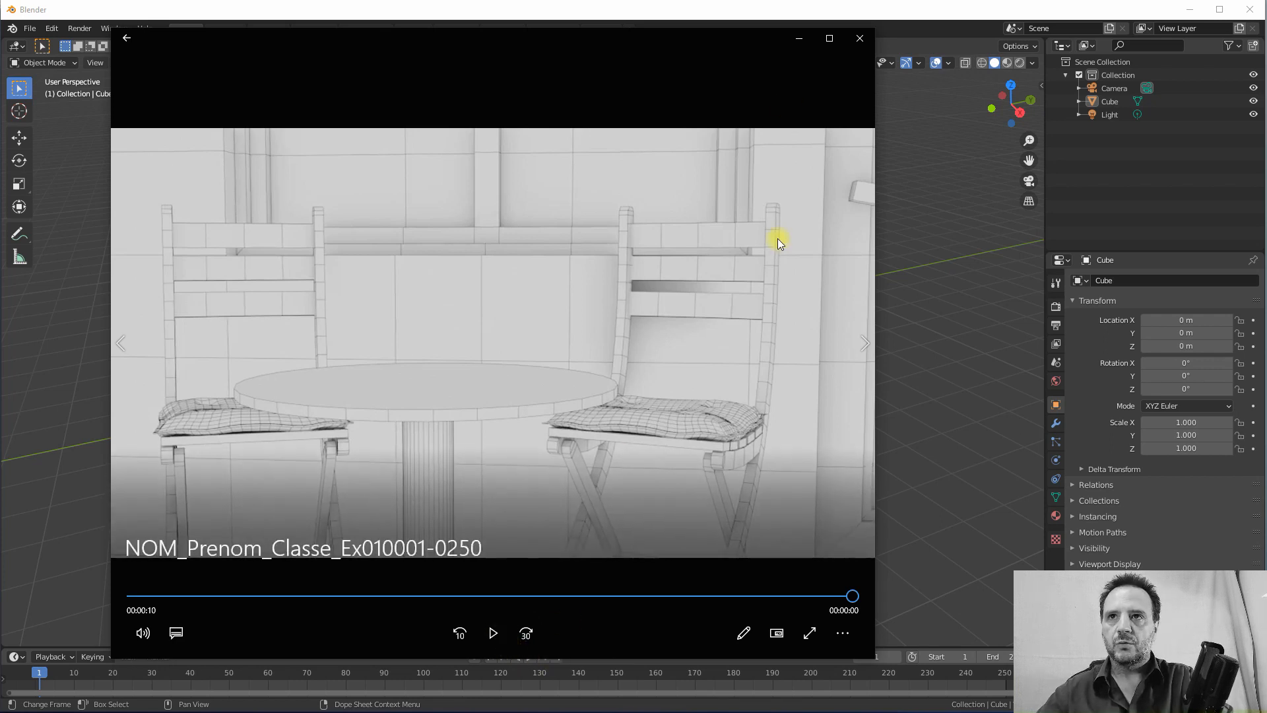
pyautogui.click(859, 38)
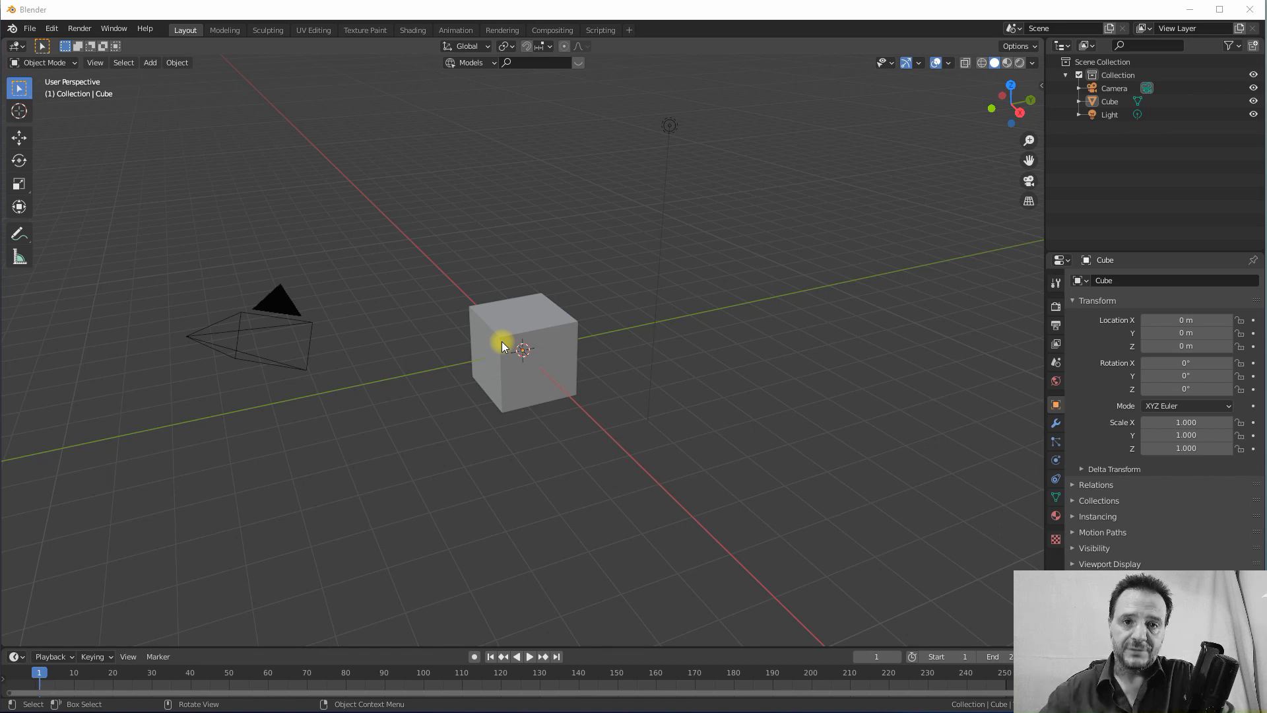
# - Delete the default cube, camera and light from the scene
pyautogui.click(523, 307)
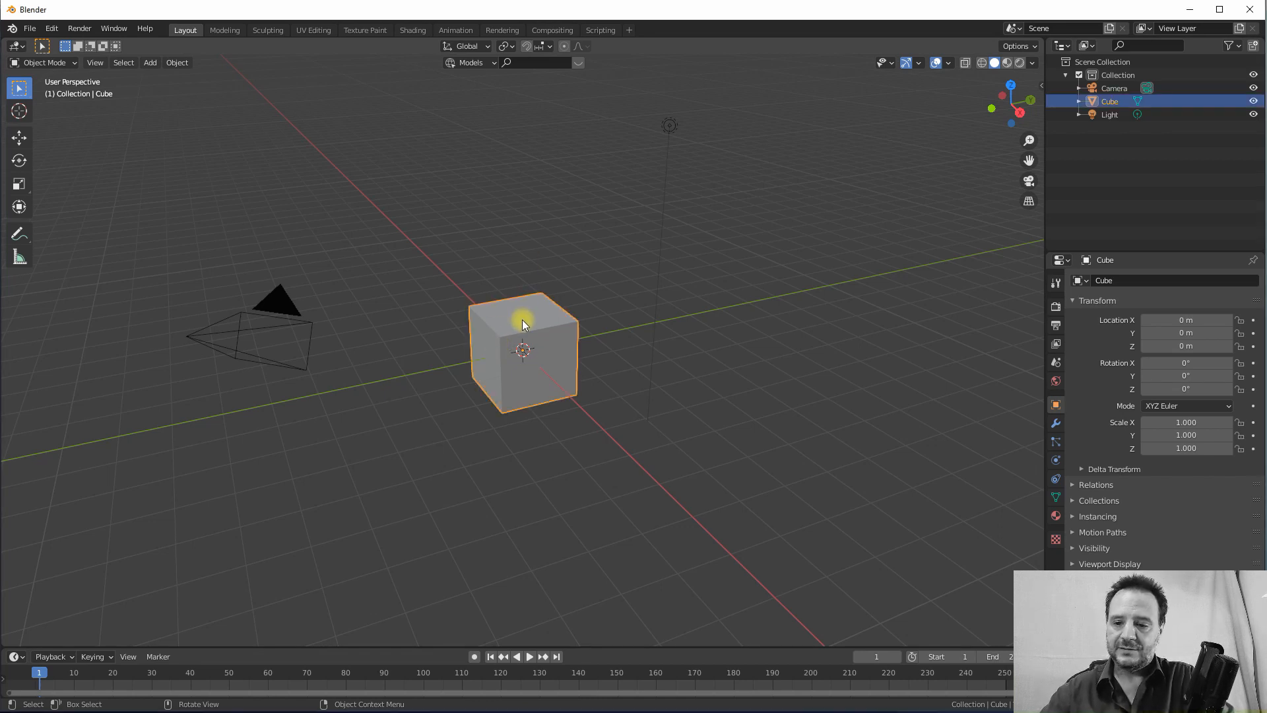
pyautogui.press('Delete')
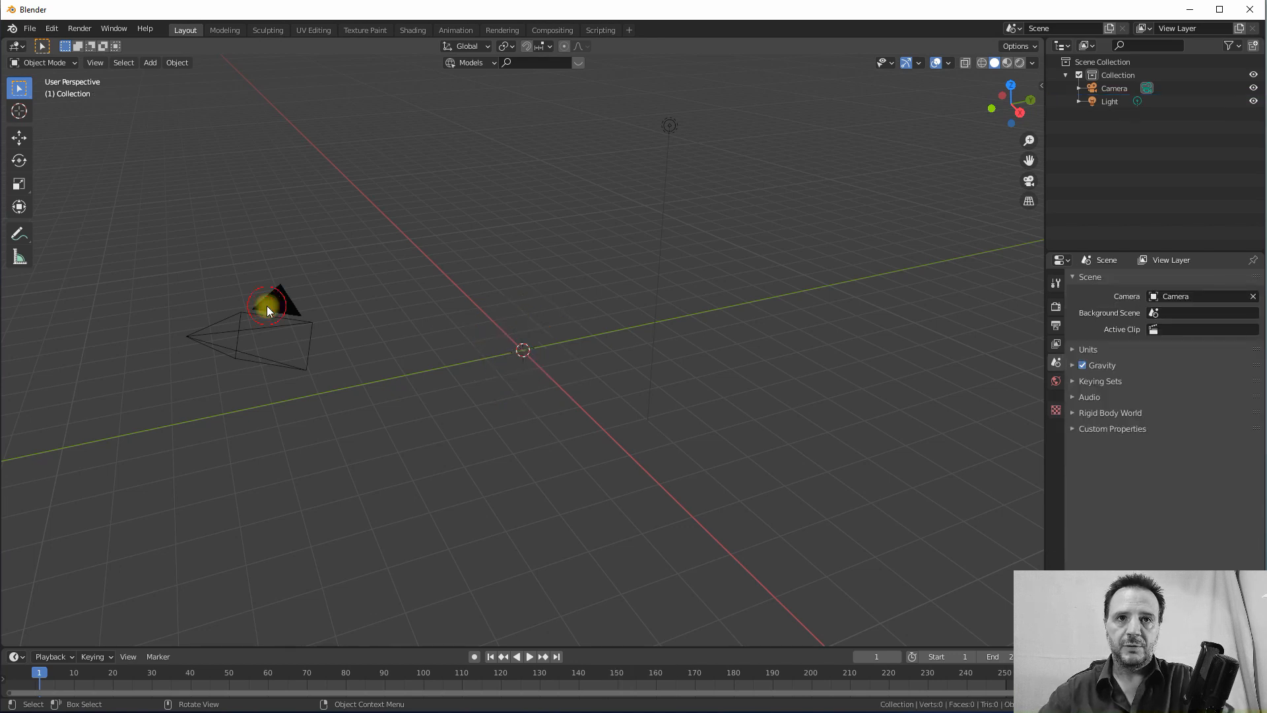
pyautogui.click(267, 306)
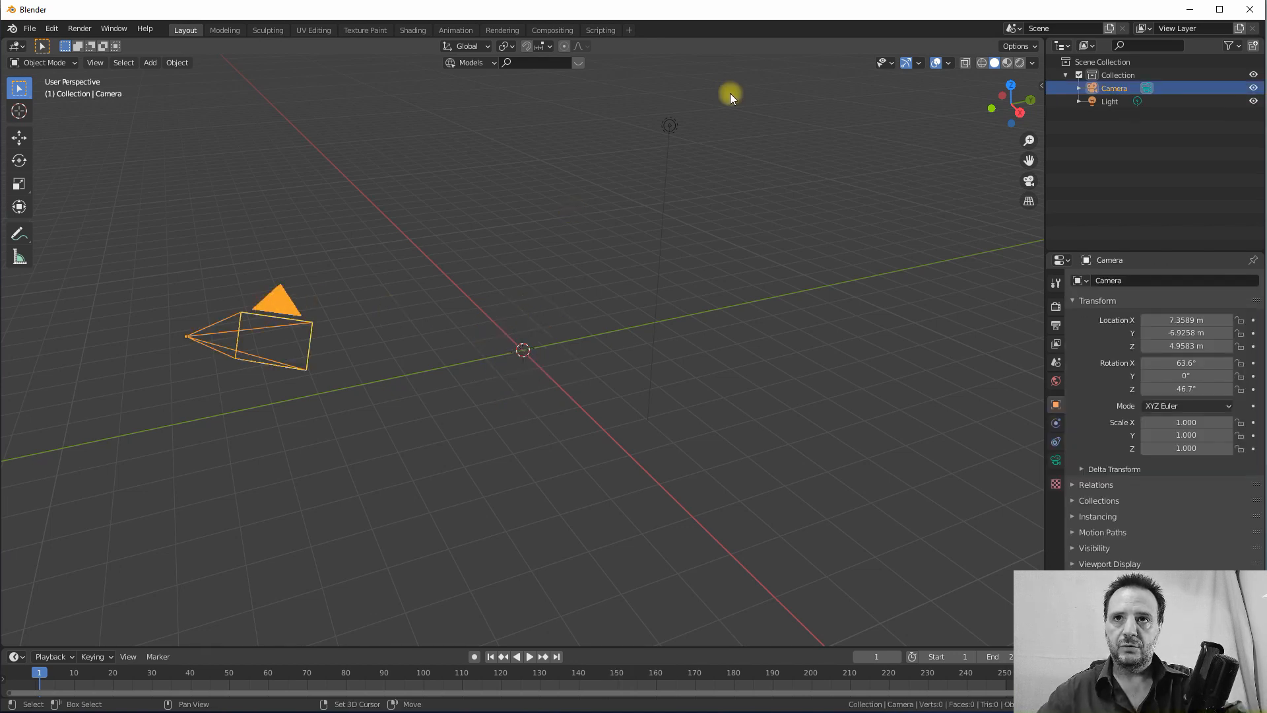
pyautogui.keyDown('shift'); pyautogui.click(676, 128); pyautogui.keyUp('shift')
pyautogui.press('Delete')
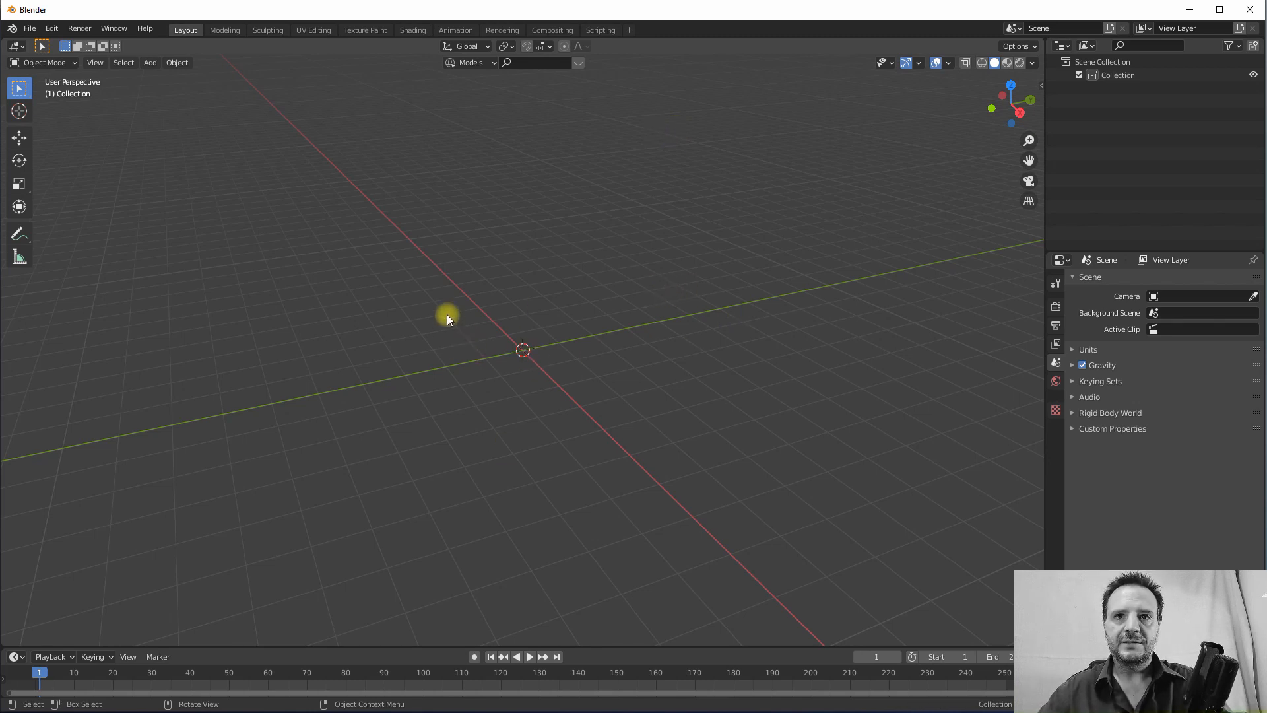
# - Switch the viewport to the front orthographic view
pyautogui.click(156, 62)
pyautogui.moveTo(173, 221)
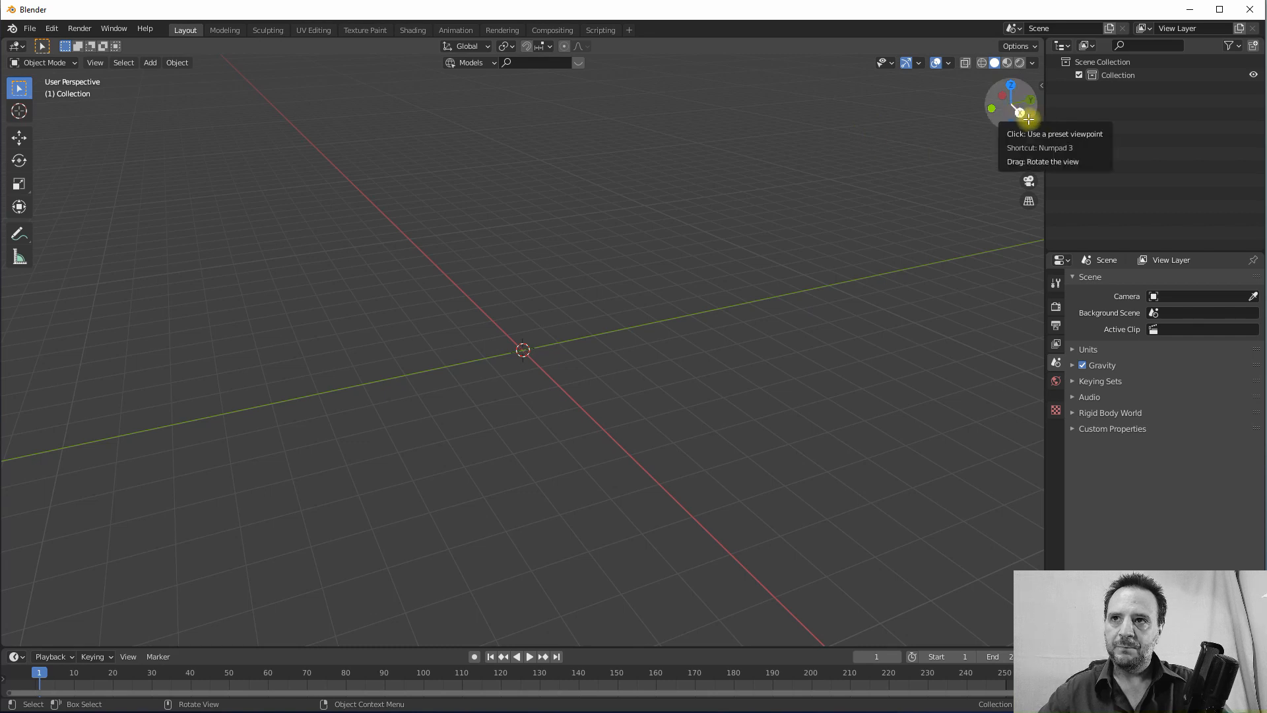
pyautogui.click(1004, 97)
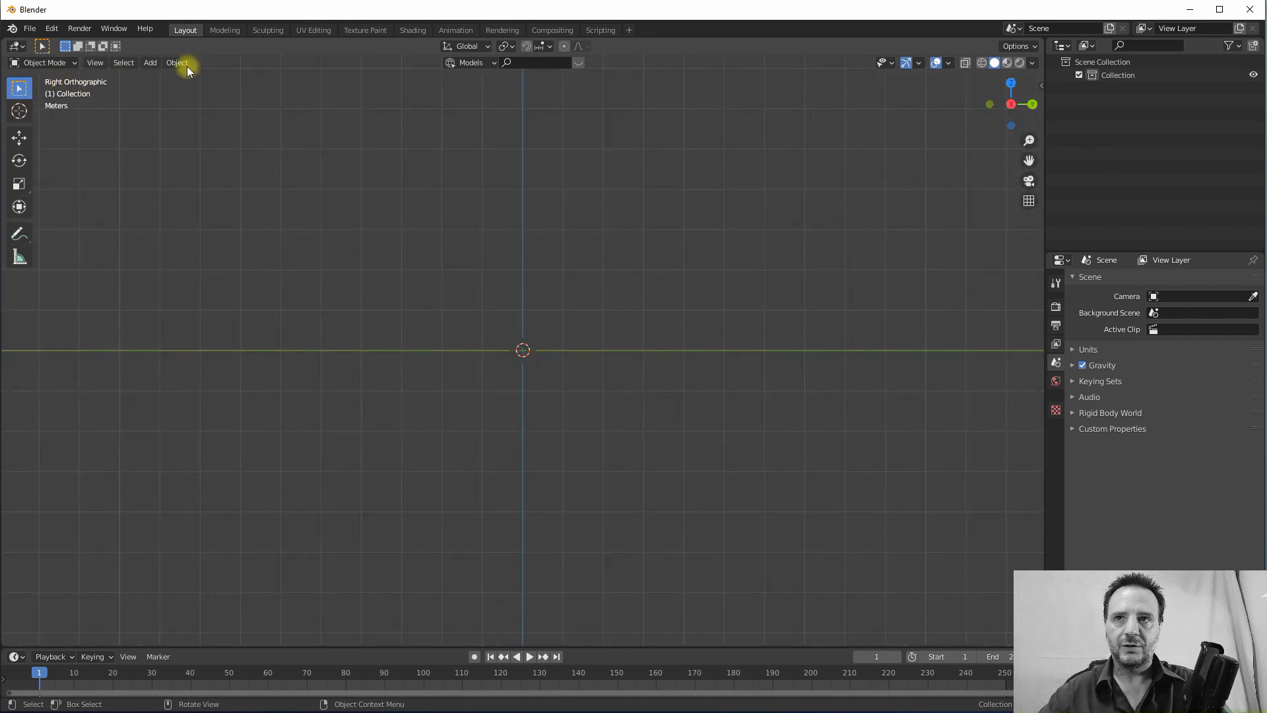
pyautogui.click(1034, 104)
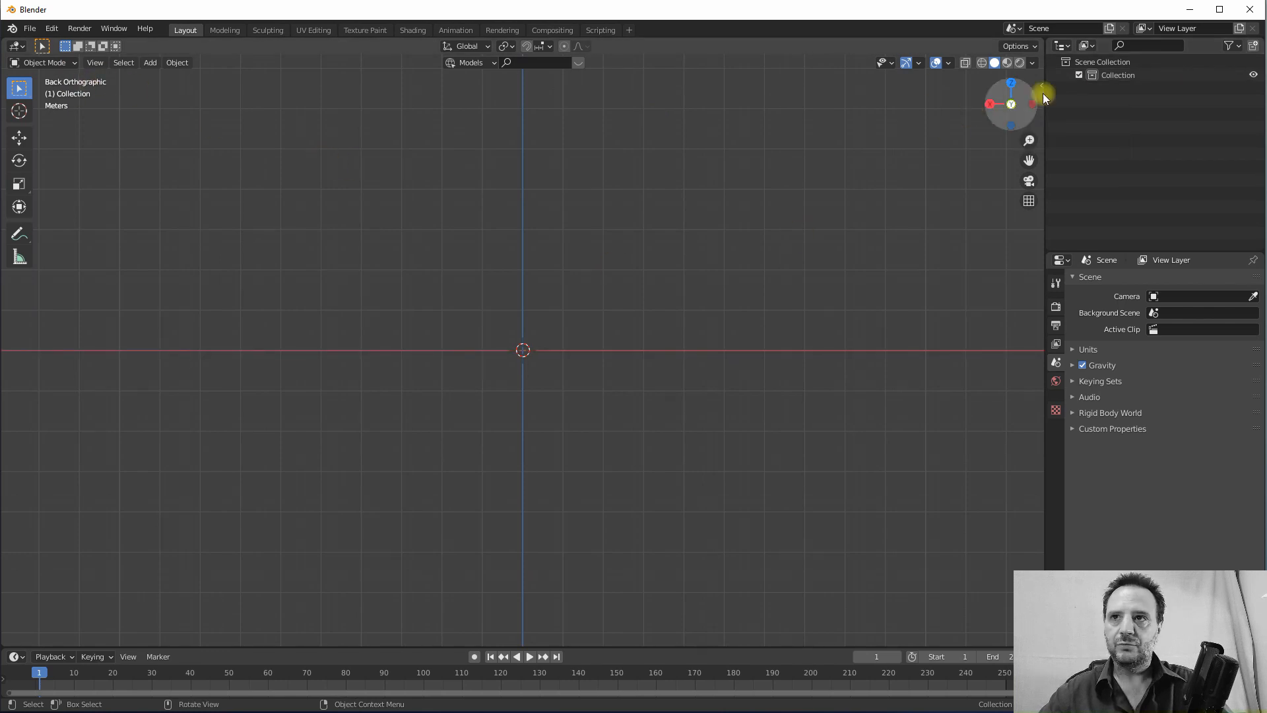
pyautogui.click(1011, 103)
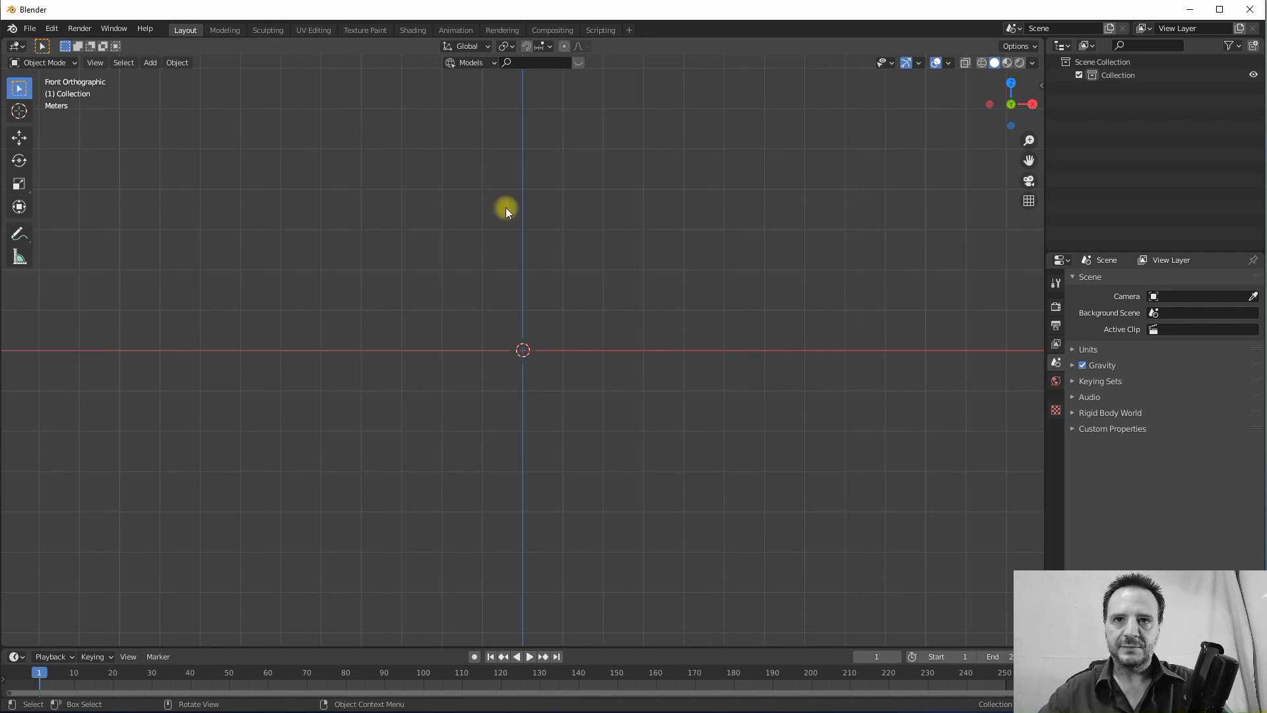
# - Add ChaiseDesignSheet_Front.jpg from the Chaise folder in Blender20-21 as a background image aligned to the view
pyautogui.click(150, 62)
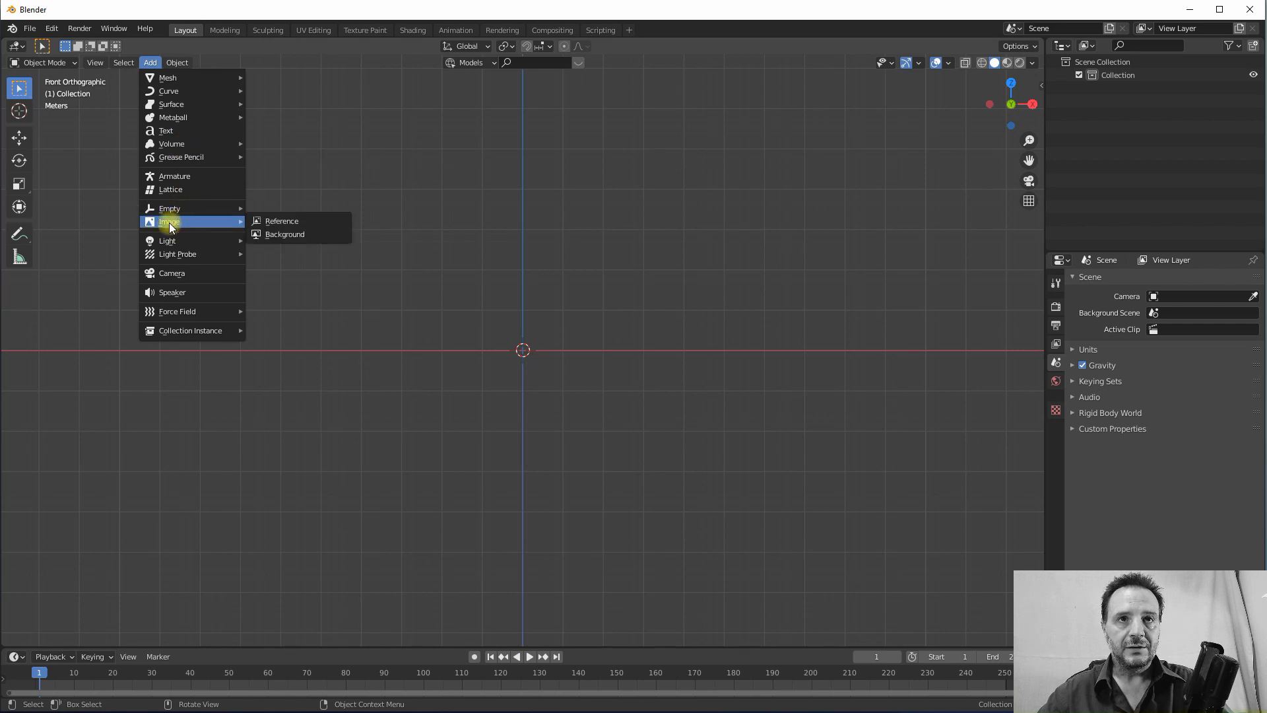
pyautogui.click(282, 236)
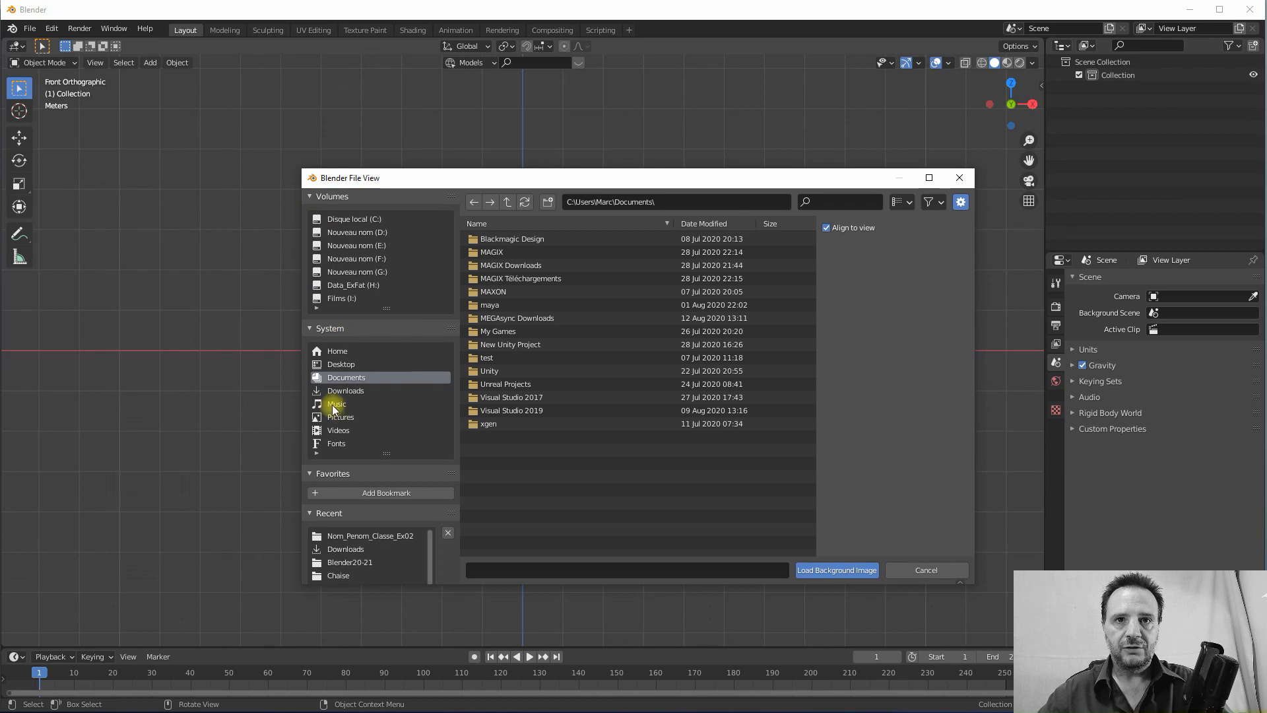
pyautogui.click(350, 562)
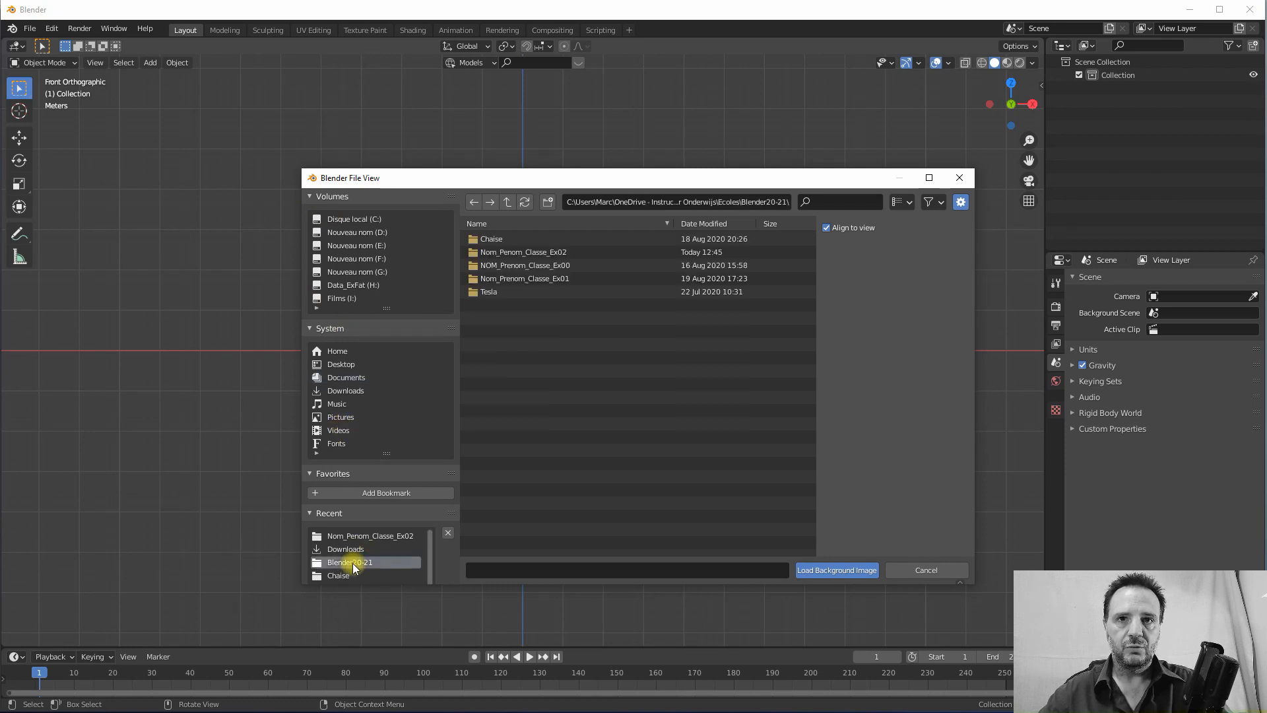
pyautogui.click(490, 239)
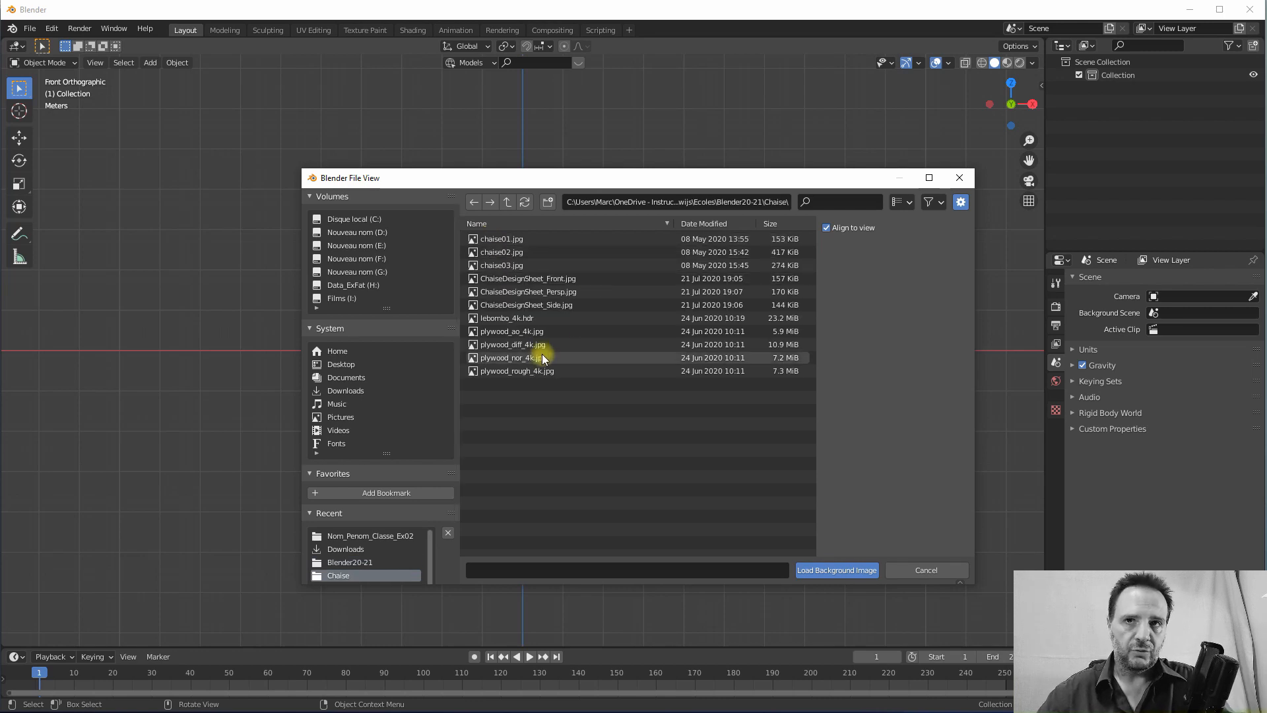
pyautogui.click(518, 279)
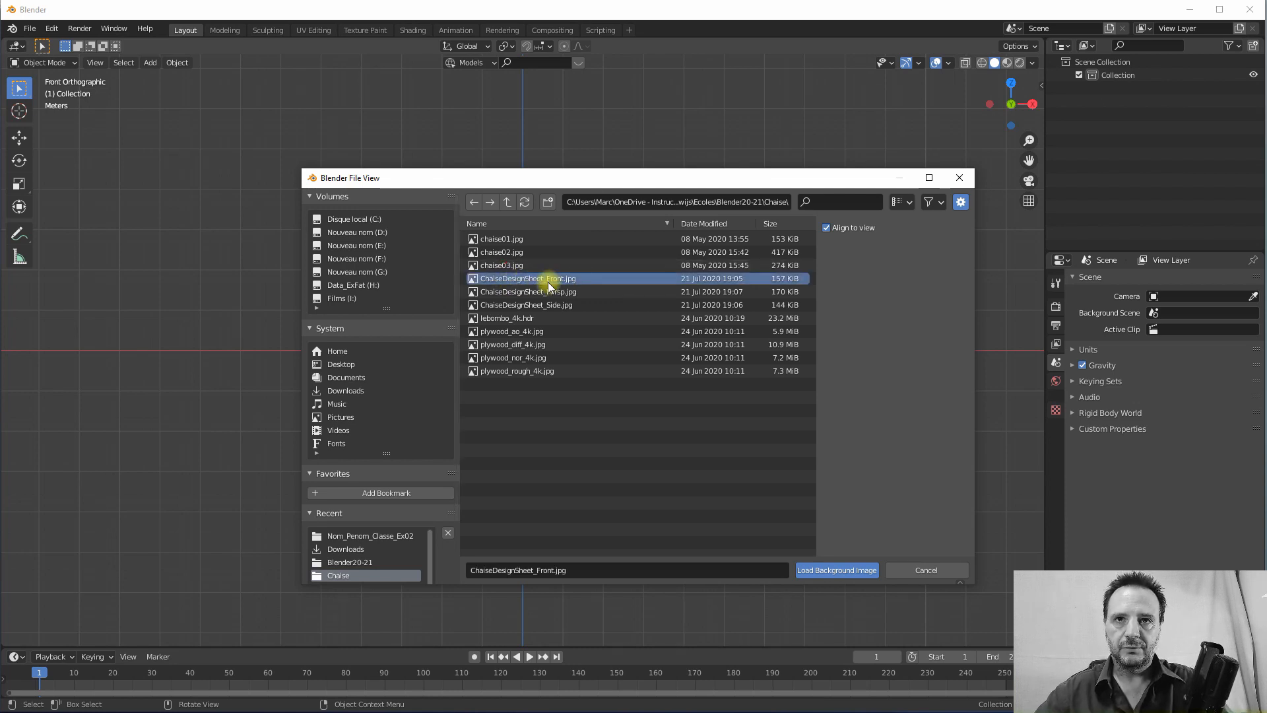
pyautogui.click(839, 571)
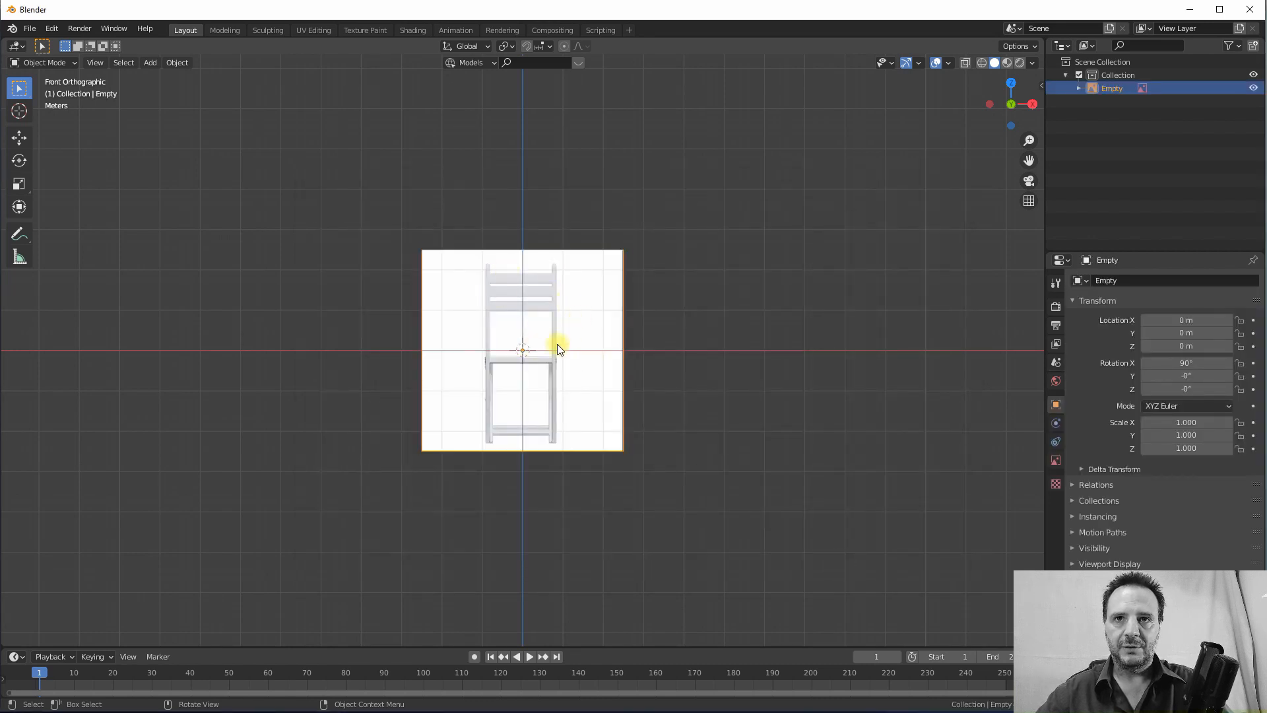
# - Add a mesh cube at the origin to compare its size with the chair image
pyautogui.scroll(3, 535, 304)
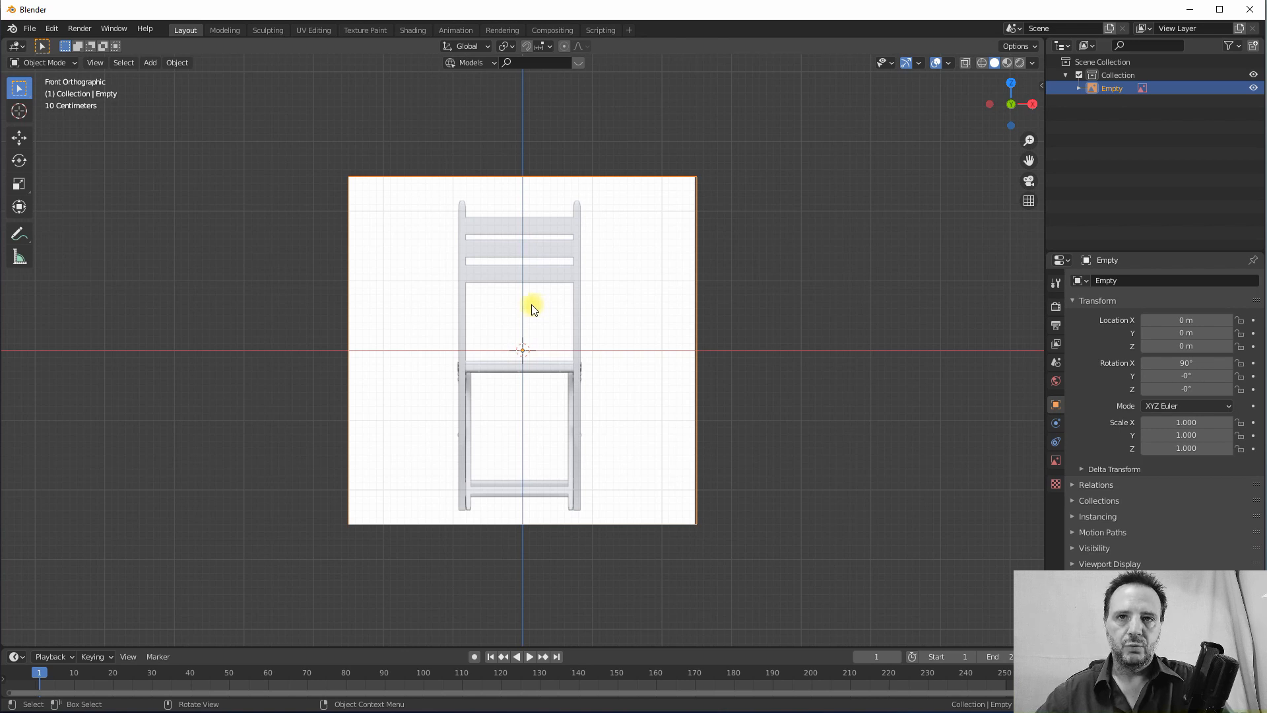
pyautogui.scroll(-2, 521, 285)
pyautogui.click(137, 61)
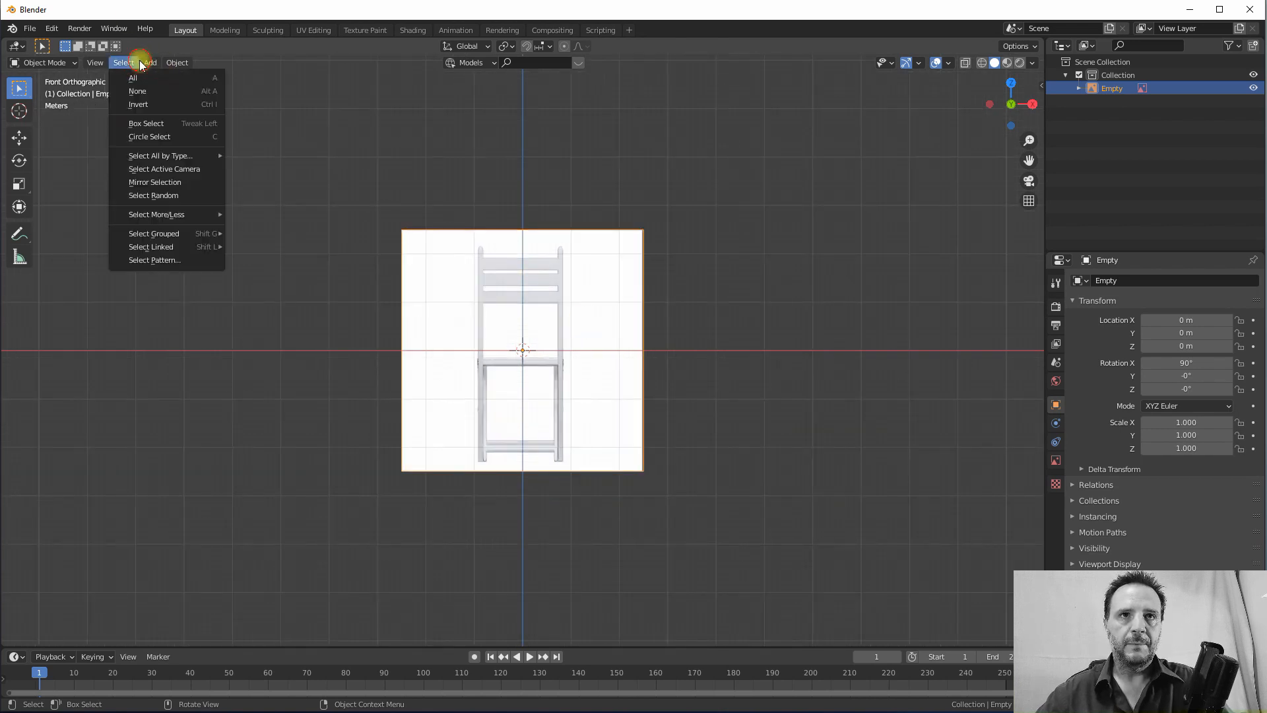
pyautogui.click(145, 61)
pyautogui.click(145, 61)
pyautogui.moveTo(160, 80)
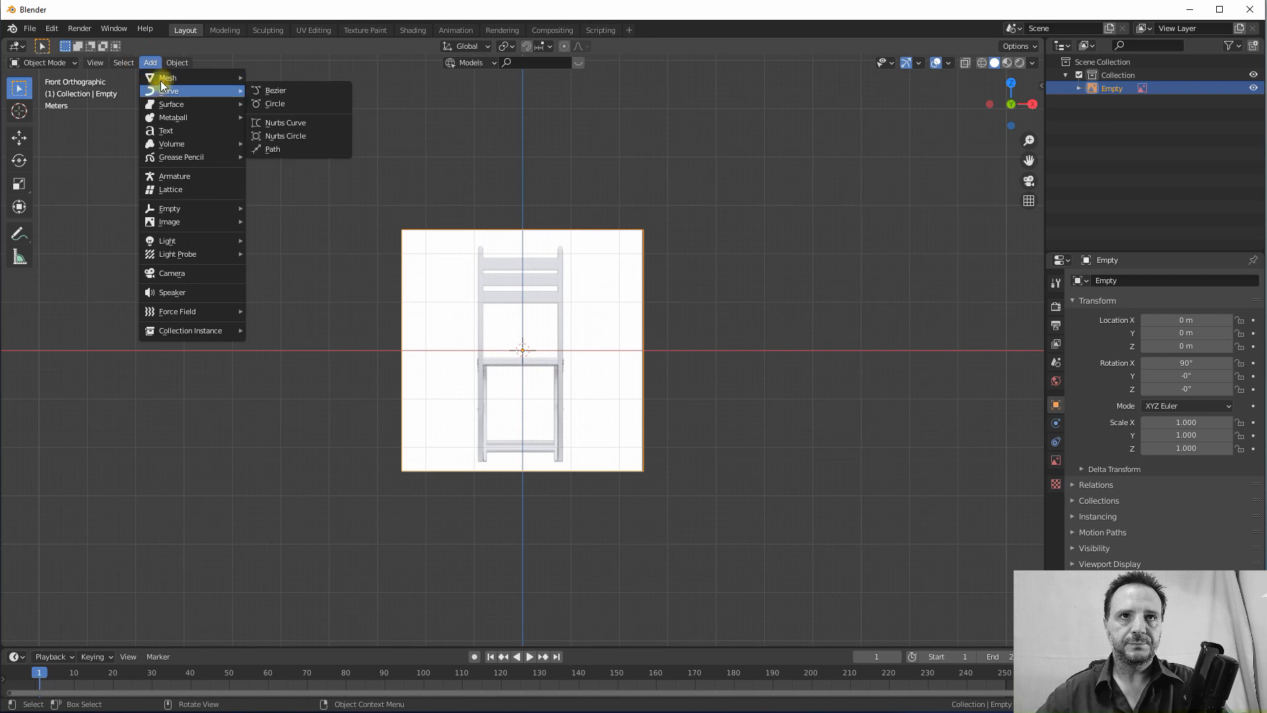
pyautogui.click(266, 91)
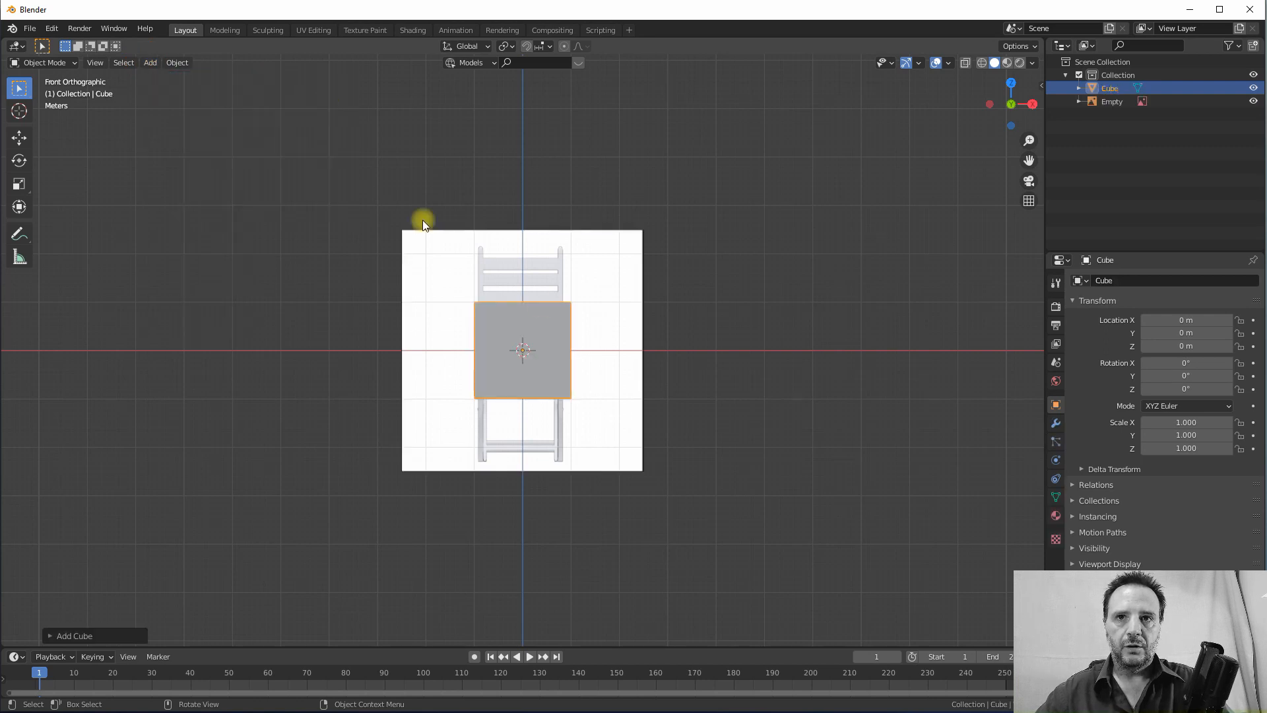
pyautogui.scroll(4, 496, 312)
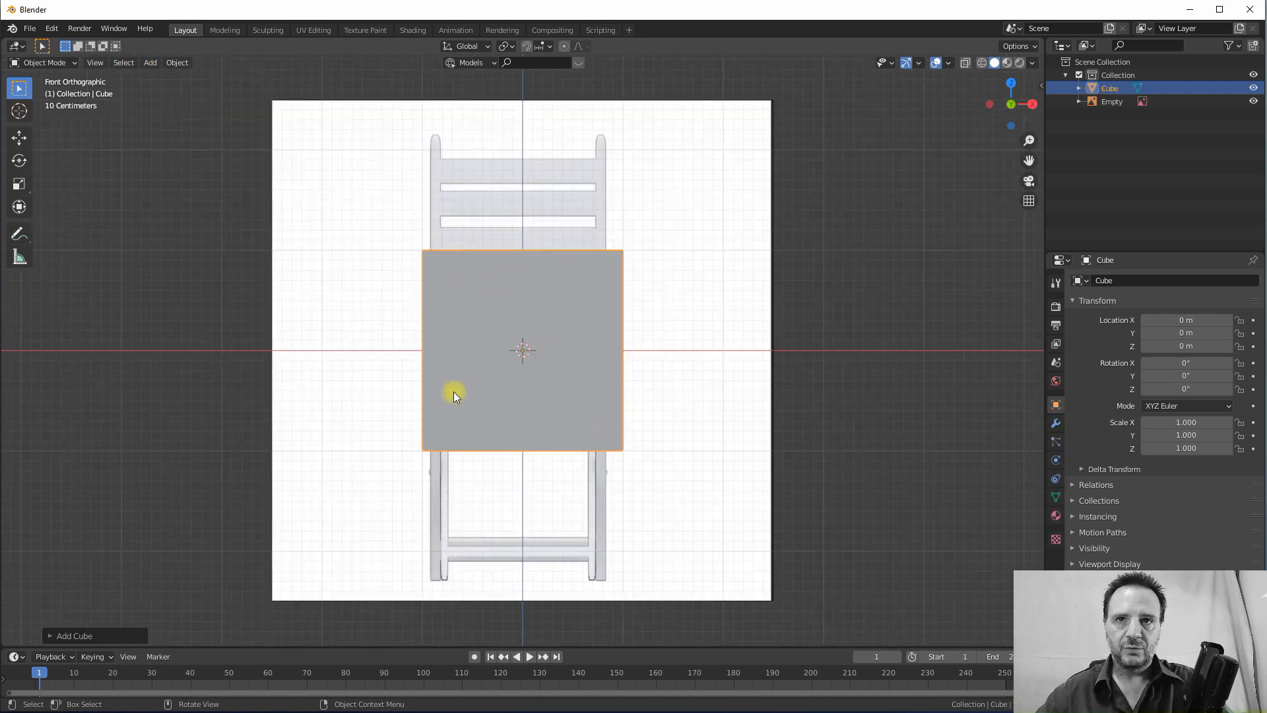
pyautogui.scroll(-1, 530, 299)
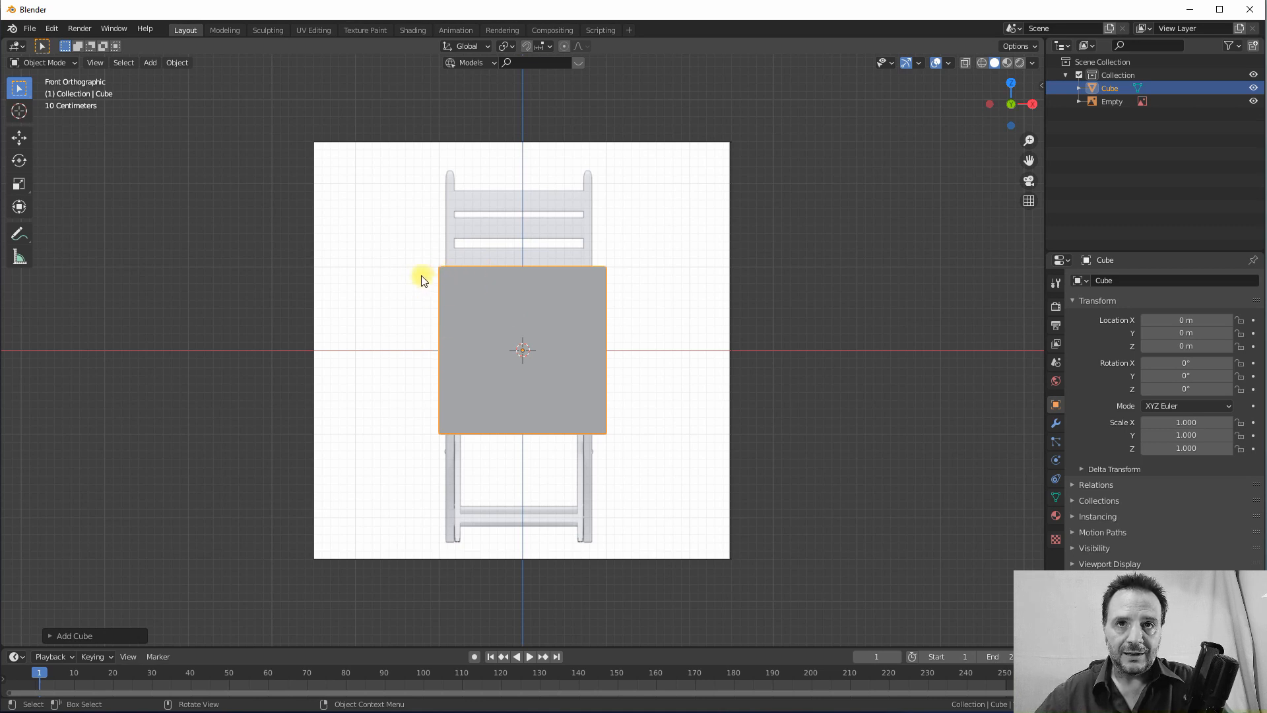
# - Delete the comparison cube, undoing any accidental deletion of the chair image
pyautogui.click(556, 315)
pyautogui.press('Delete')
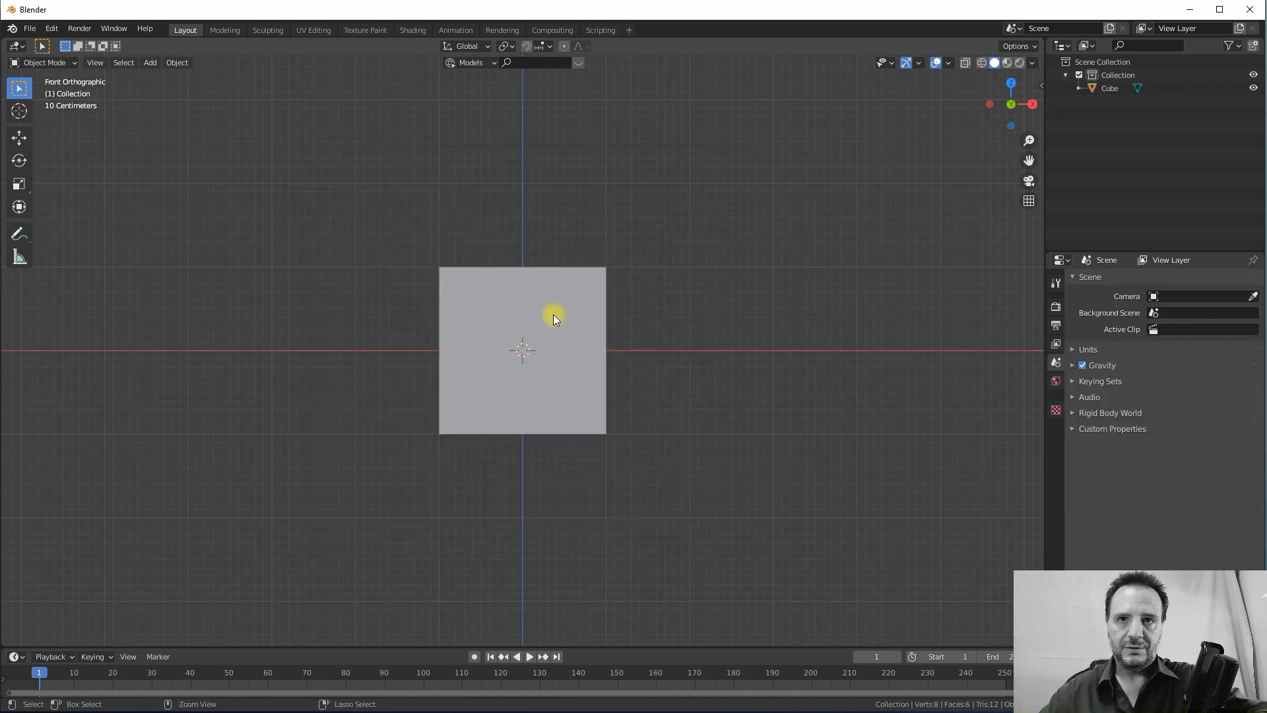
pyautogui.hotkey('ctrl', 'z')
pyautogui.click(585, 282)
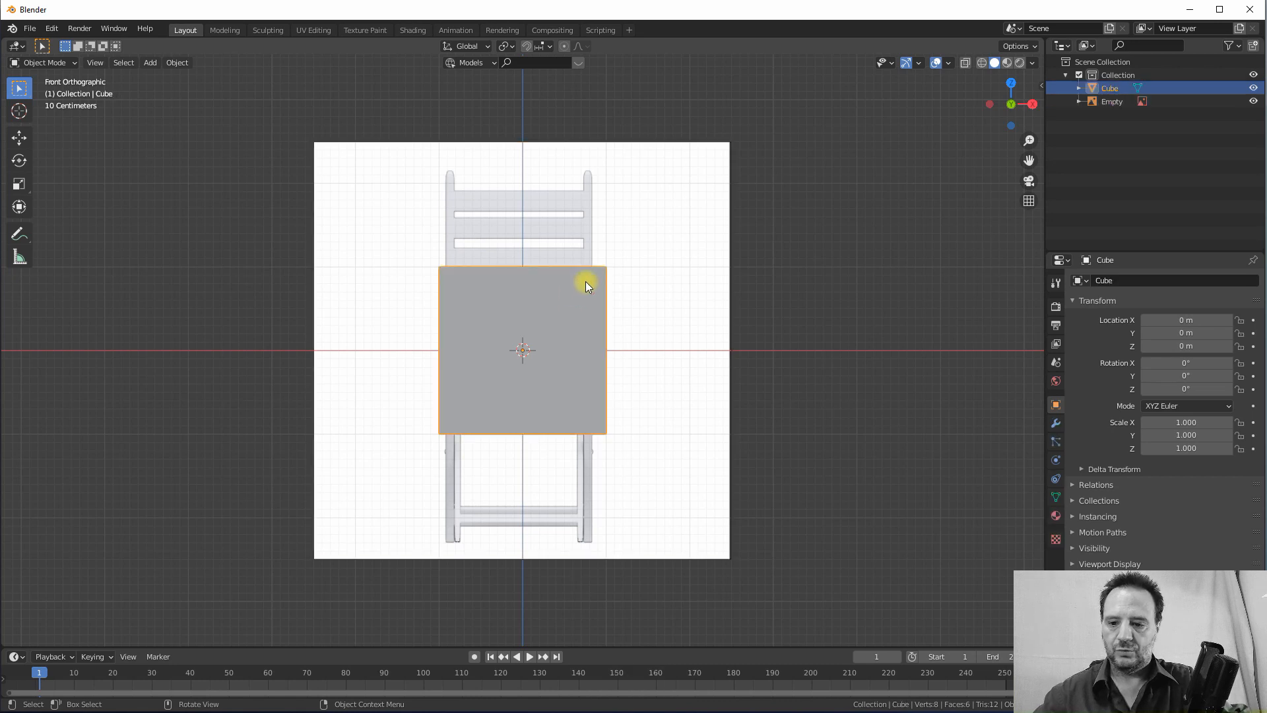
pyautogui.press('Delete')
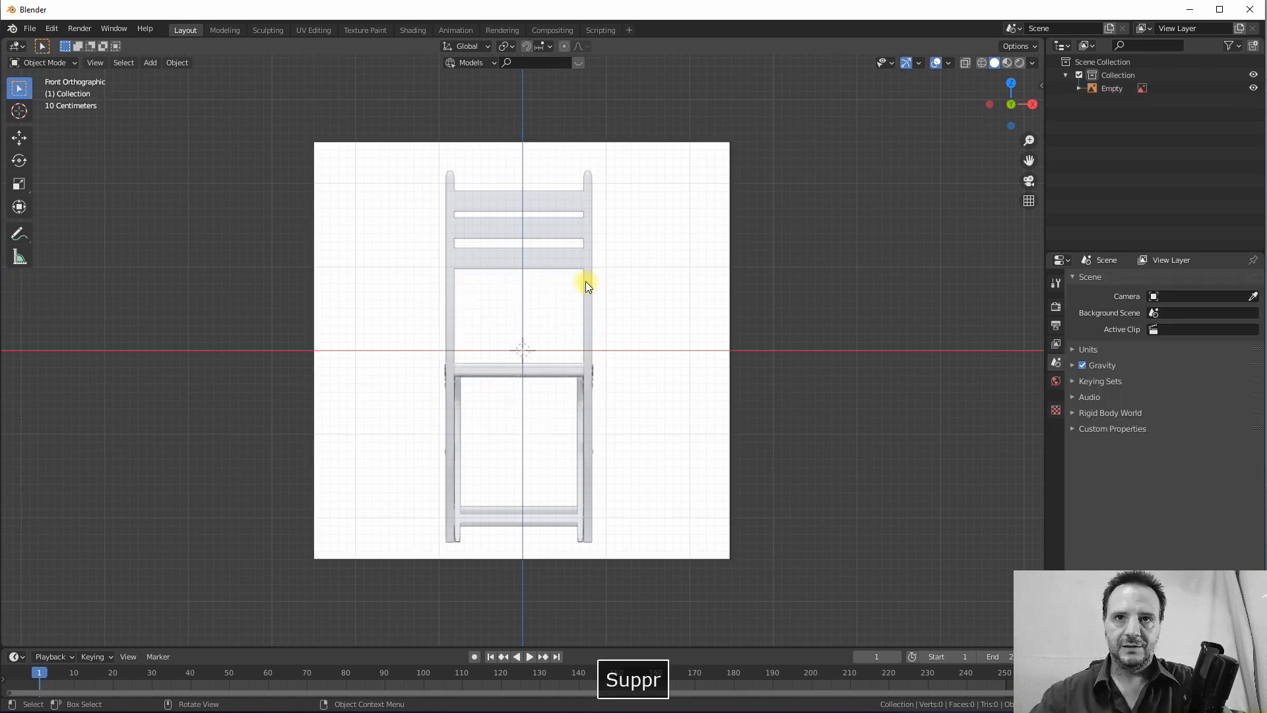
# - Scale the chair image down uniformly to about 0.165 on all axes
pyautogui.click(650, 241)
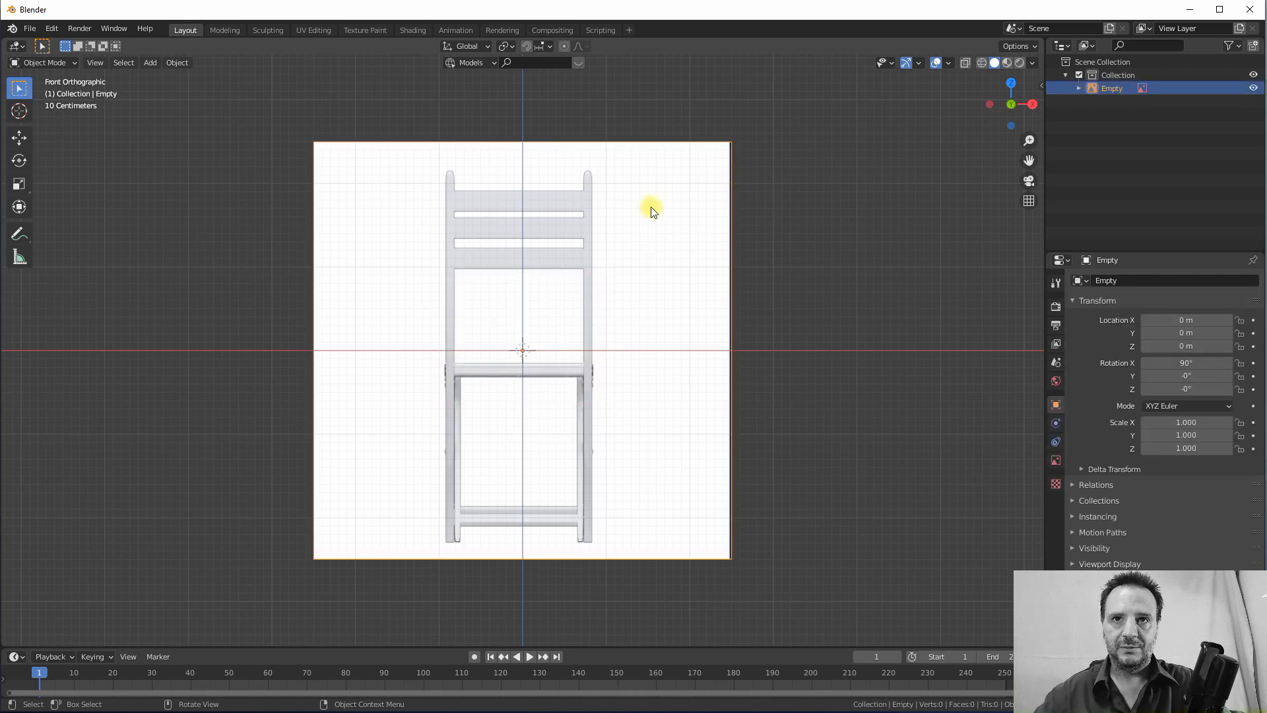
pyautogui.press('s')
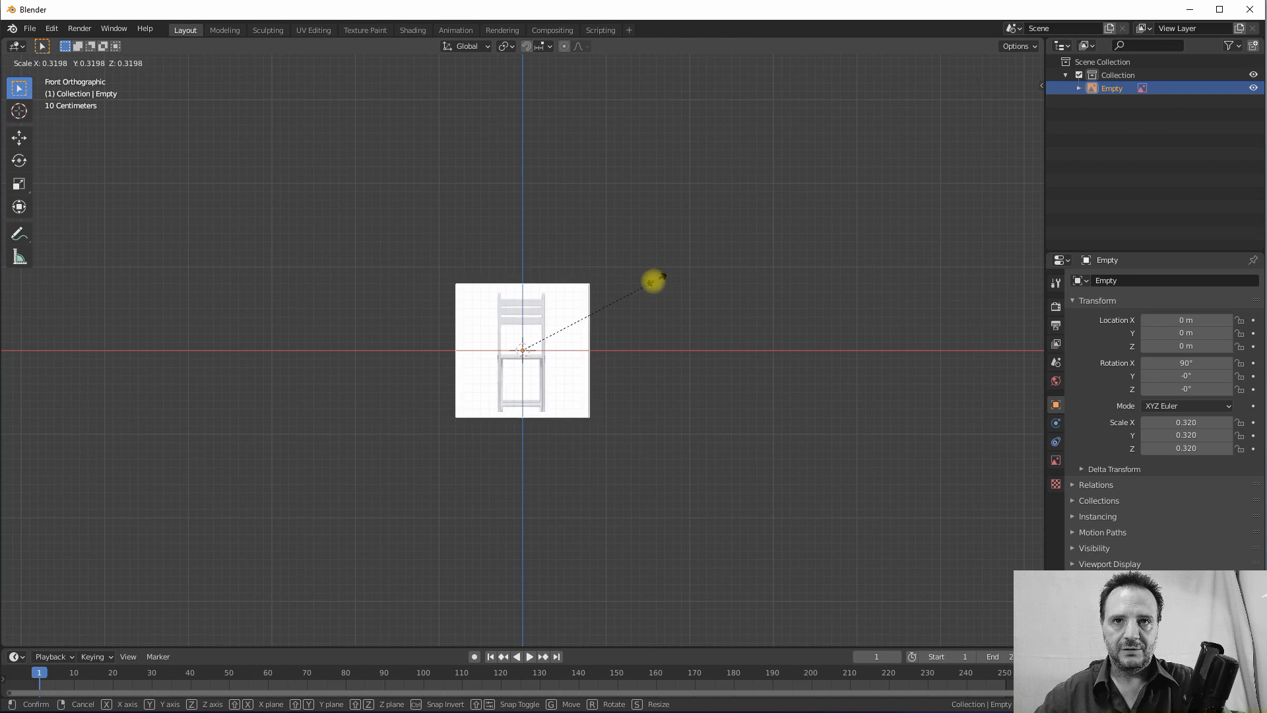
pyautogui.click(537, 356)
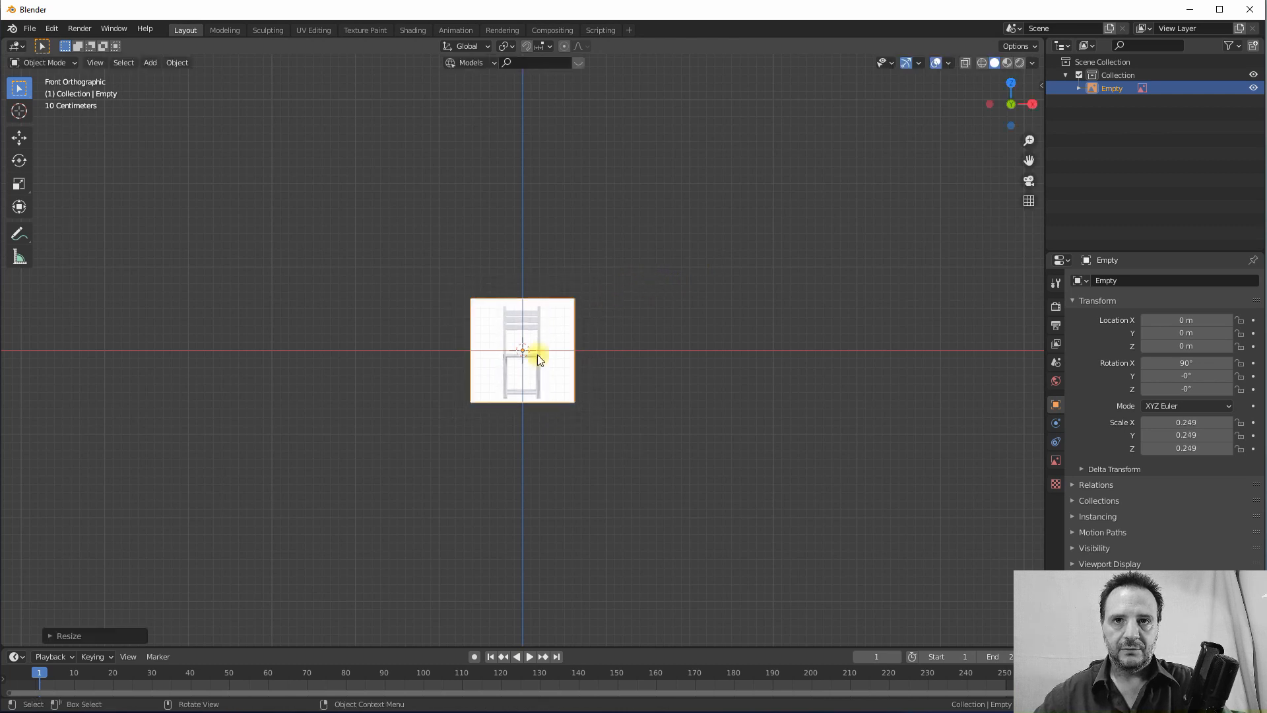
pyautogui.scroll(9, 538, 354)
pyautogui.scroll(-1, 537, 343)
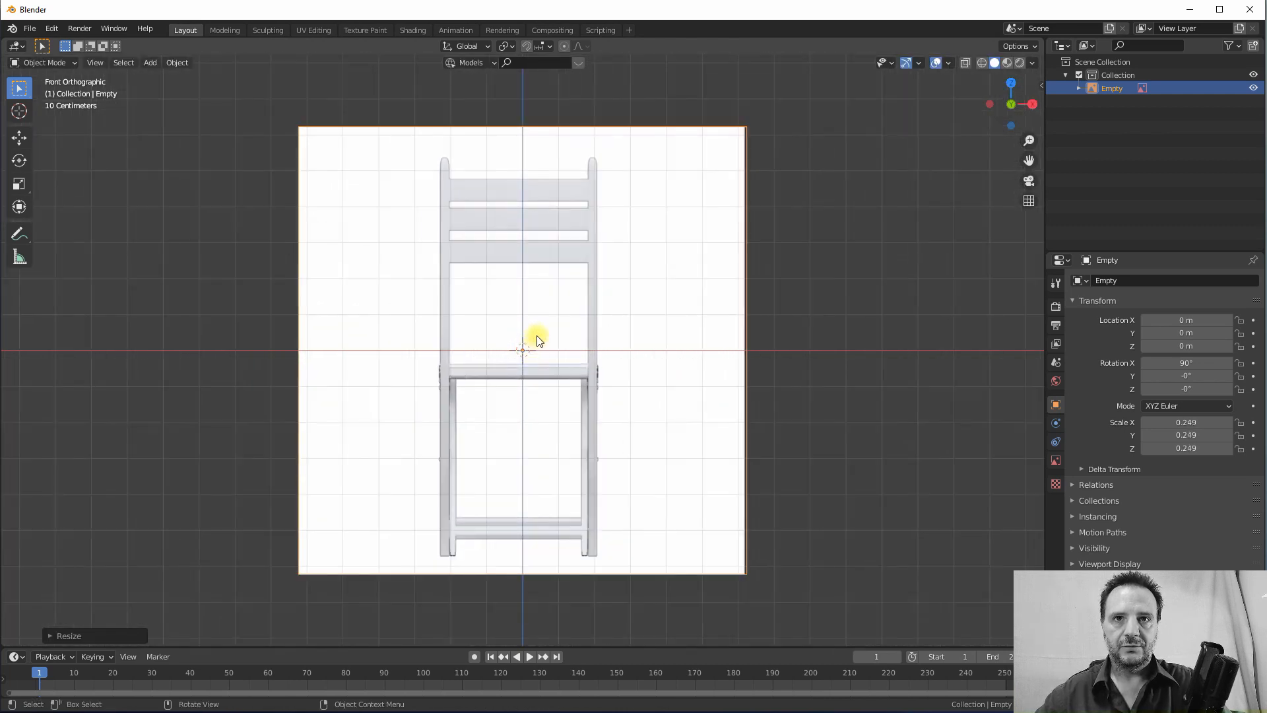
pyautogui.scroll(-6, 537, 340)
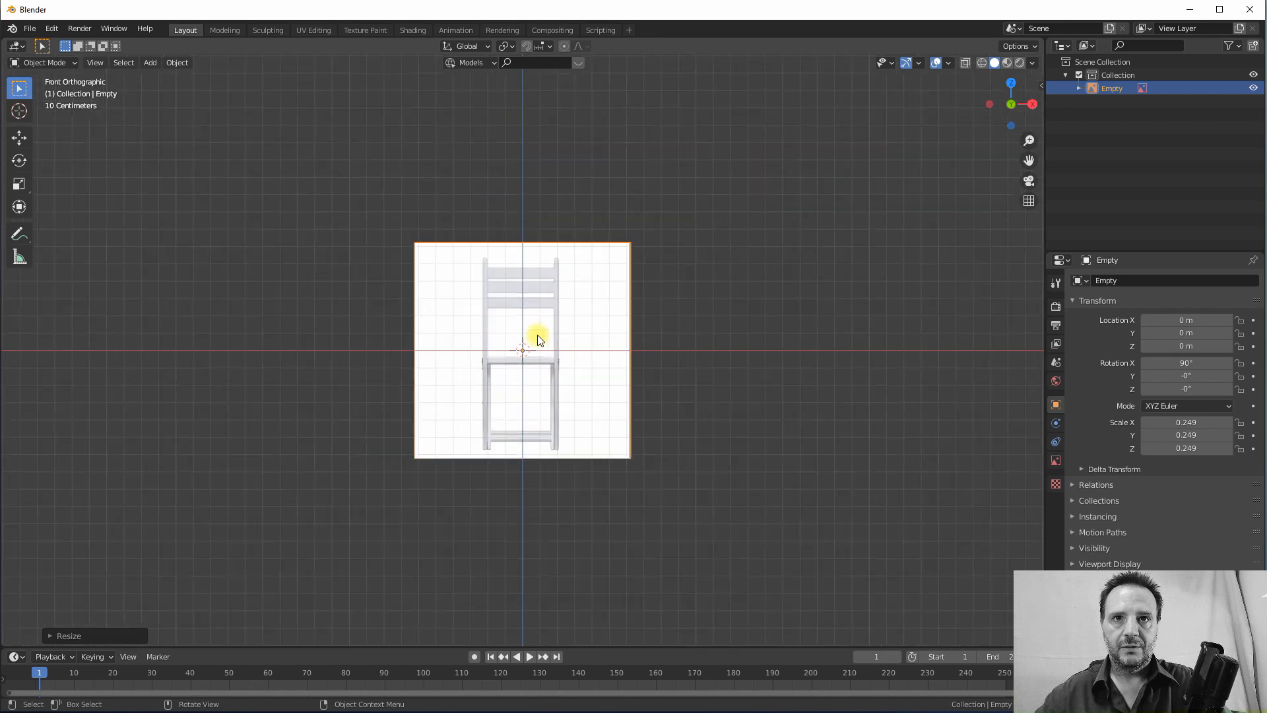
pyautogui.scroll(3, 537, 340)
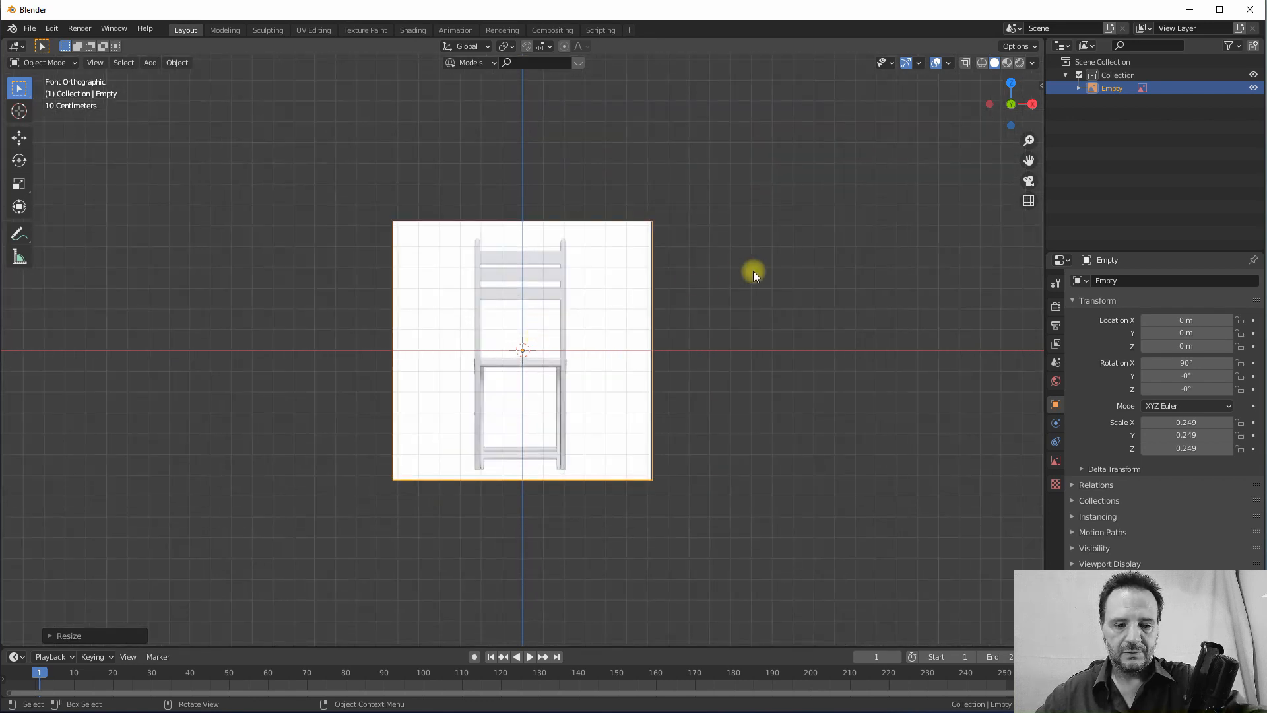
pyautogui.press('s')
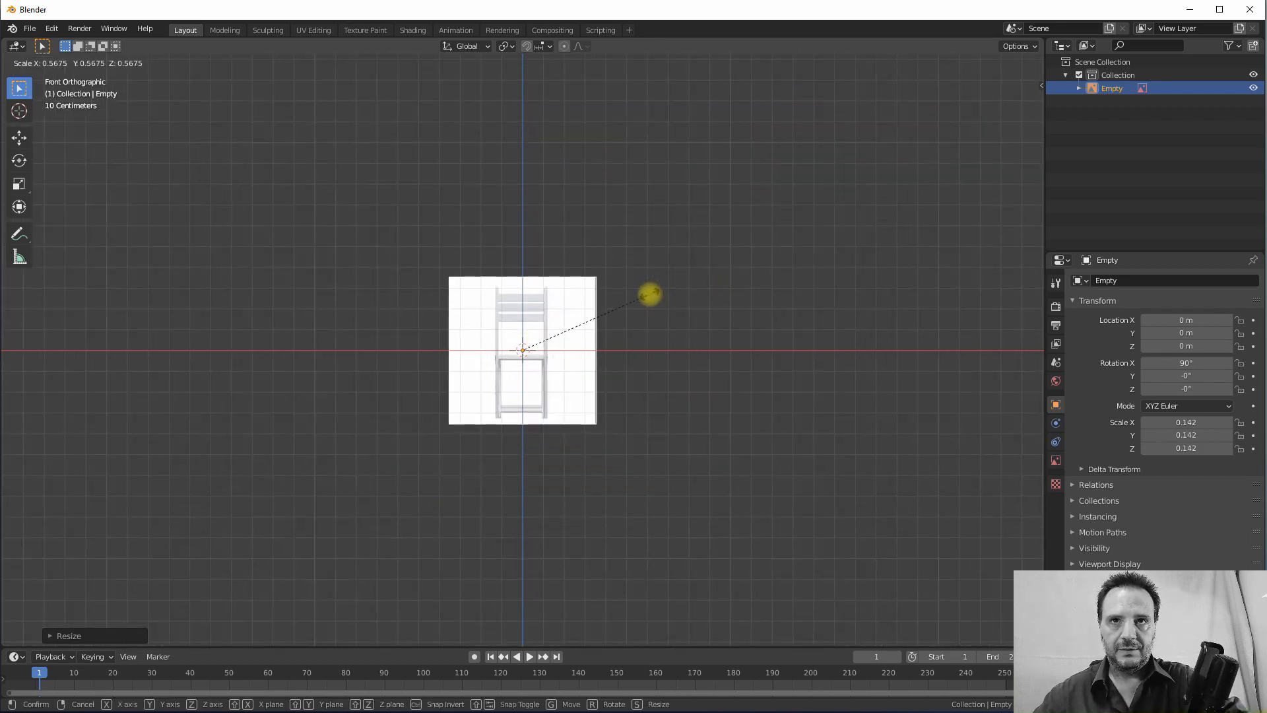
pyautogui.click(672, 286)
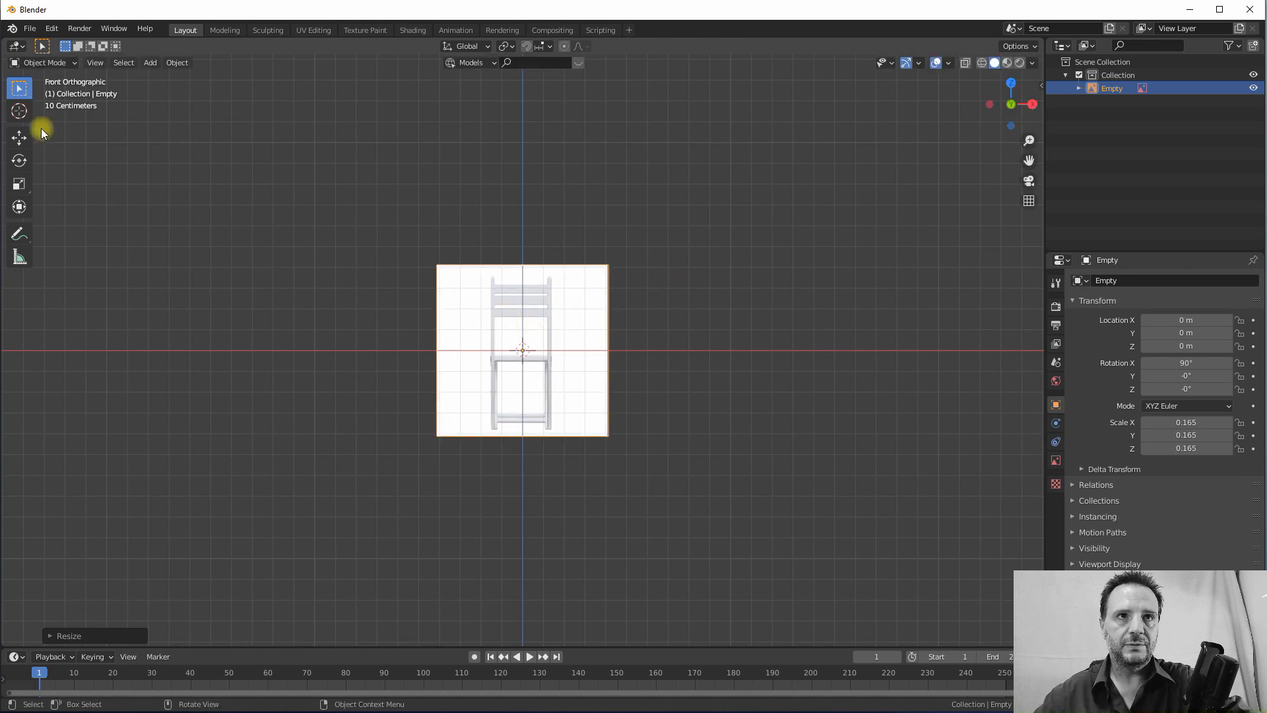
# - Raise the chair image along Z to about 0.416 m and scale it up uniformly to about 0.204
pyautogui.click(19, 138)
pyautogui.moveTo(524, 297); pyautogui.dragTo(529, 217)
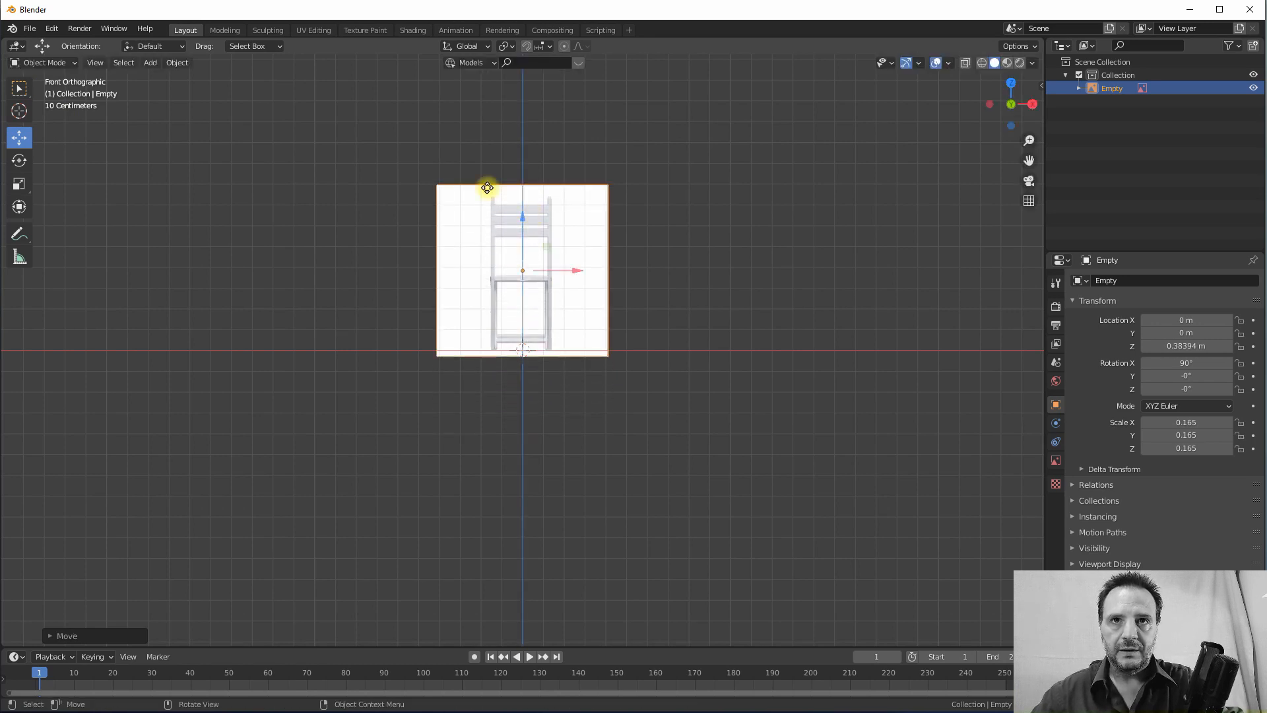
pyautogui.press('s')
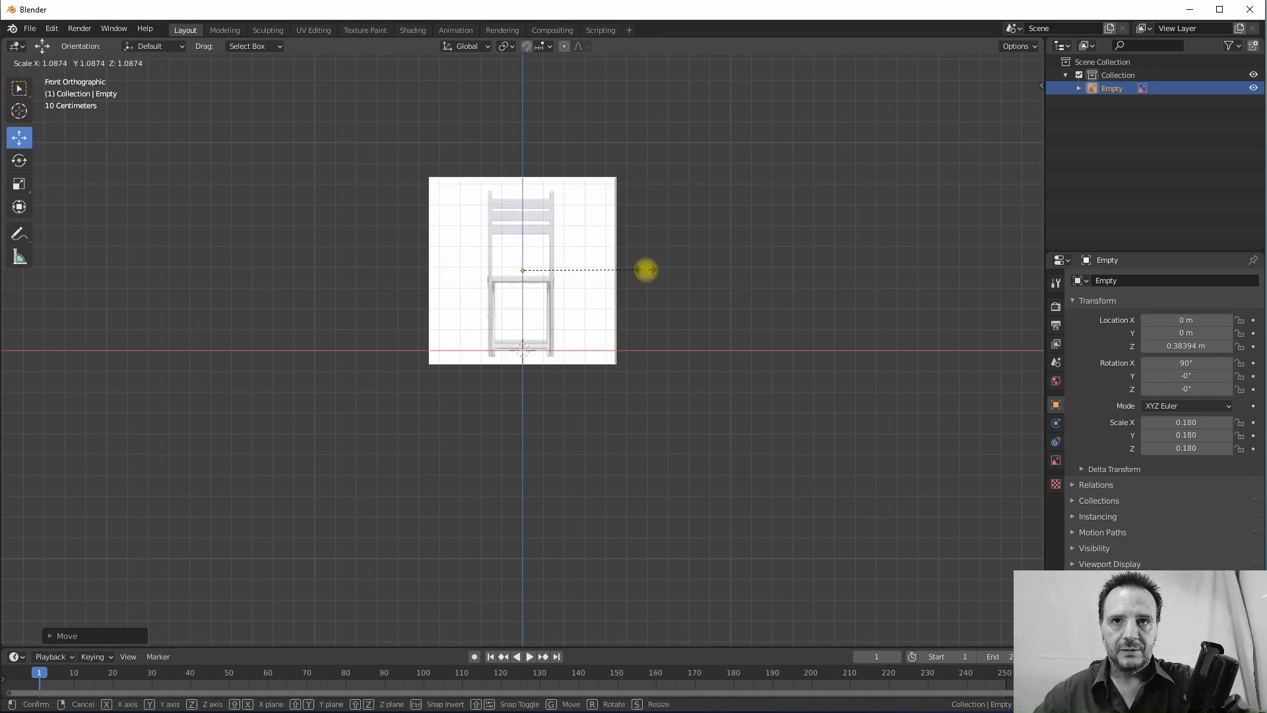
pyautogui.click(647, 270)
pyautogui.moveTo(523, 213); pyautogui.dragTo(530, 210)
pyautogui.press('s')
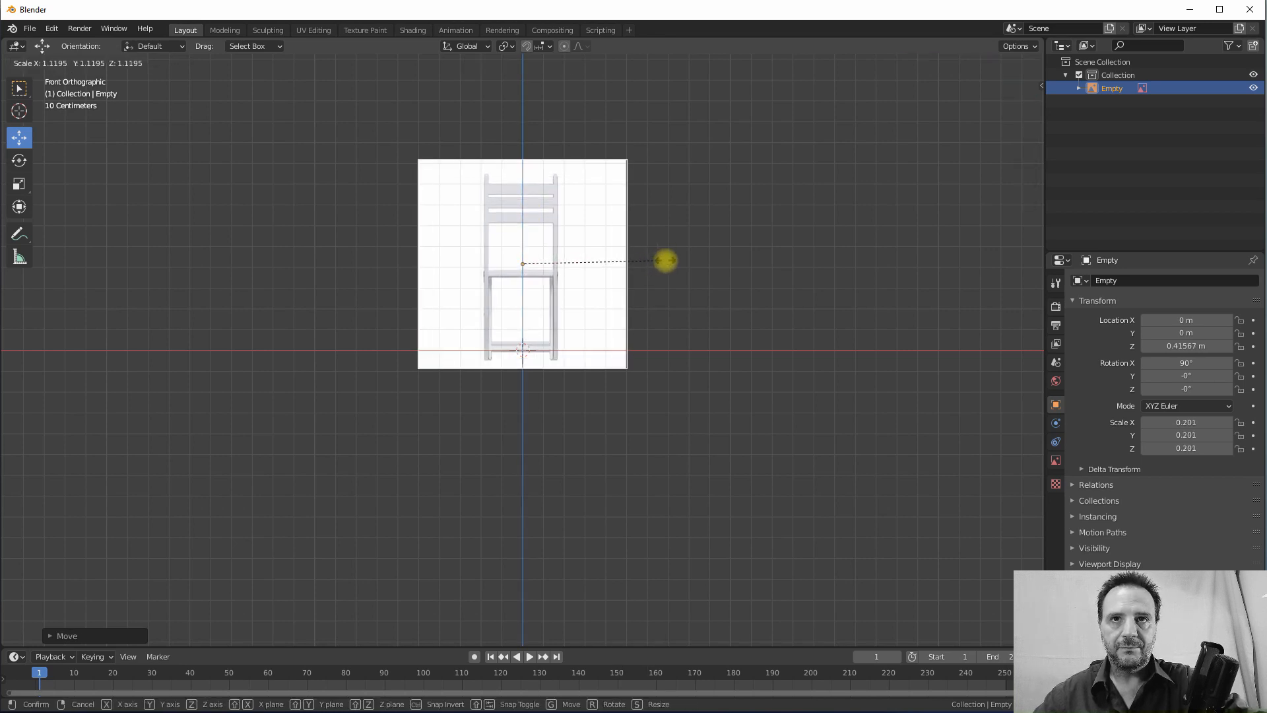
pyautogui.click(667, 260)
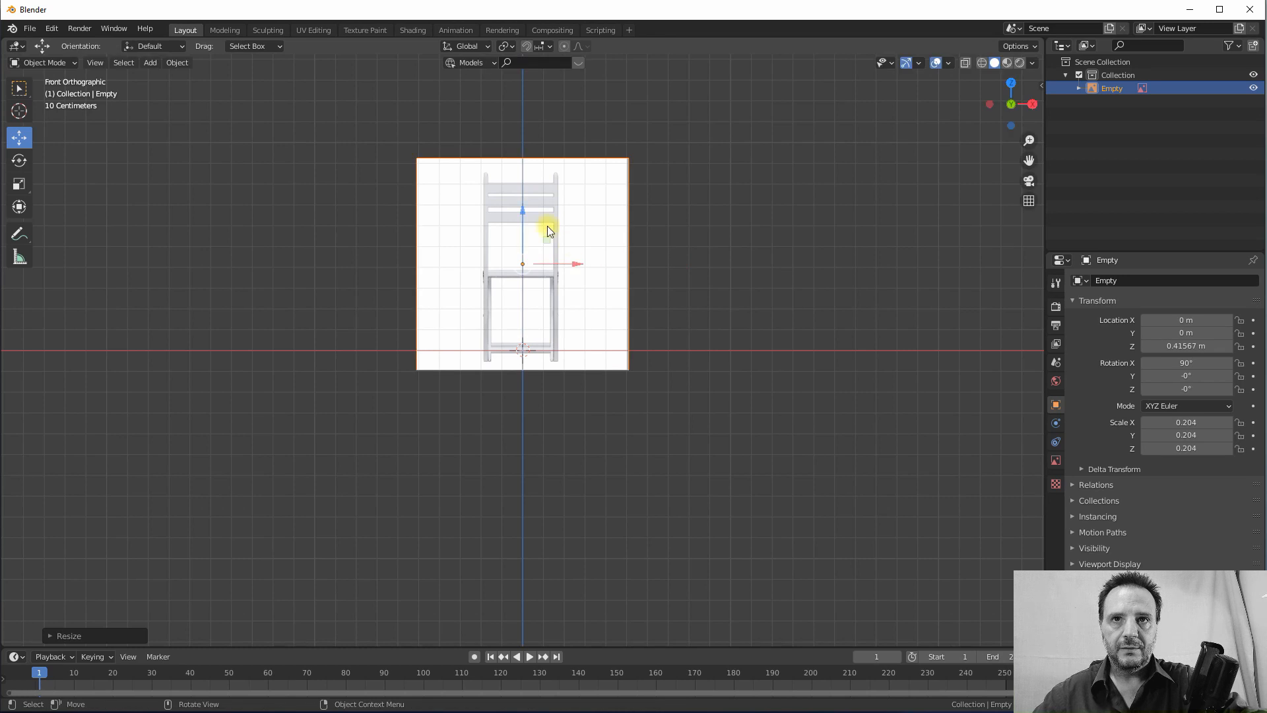
# - Adjust the chair image's height to about 0.460 m on Z and its uniform scale to about 0.208
pyautogui.moveTo(524, 212); pyautogui.dragTo(529, 198)
pyautogui.press('s')
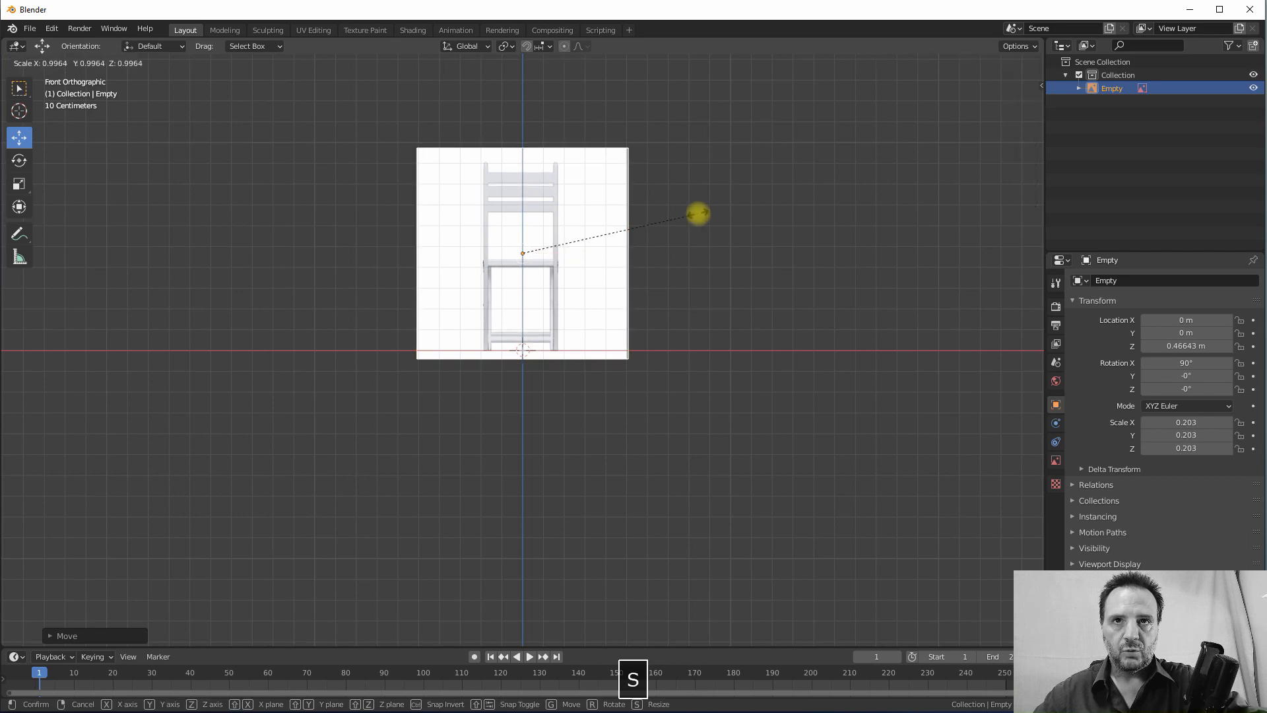
pyautogui.click(693, 215)
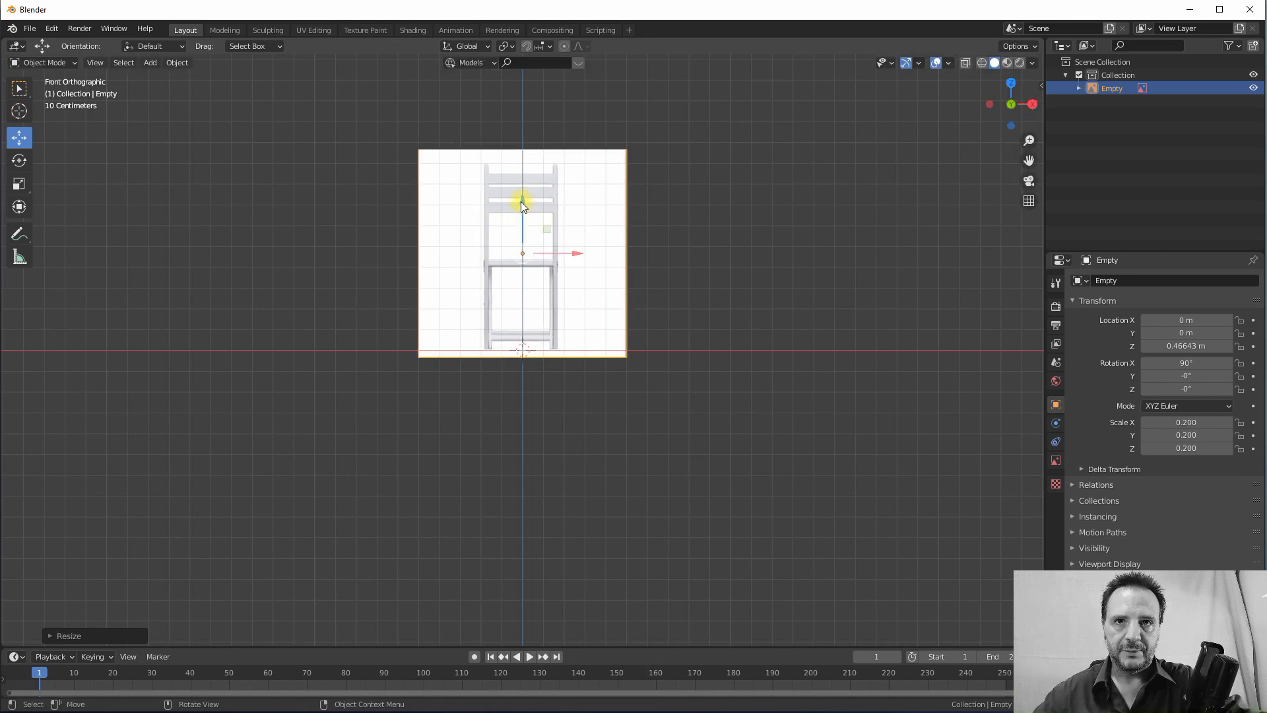
pyautogui.moveTo(521, 201); pyautogui.dragTo(524, 203)
pyautogui.press('s')
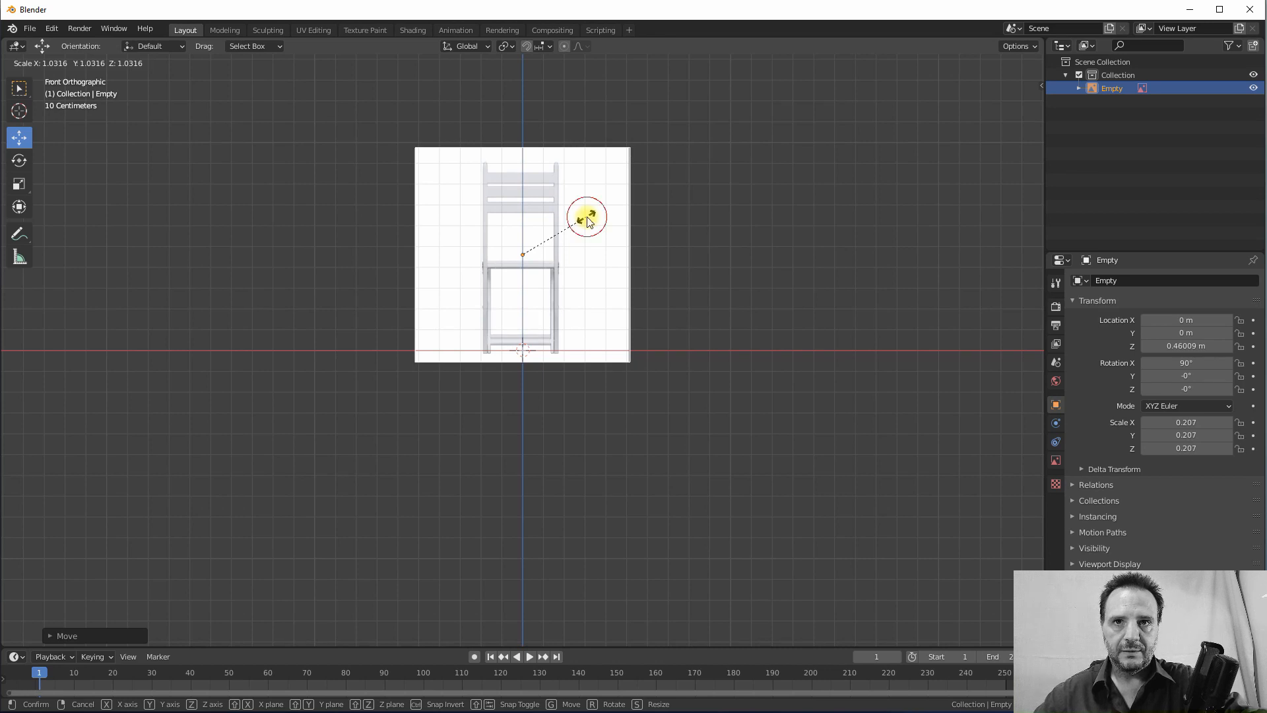
pyautogui.click(587, 220)
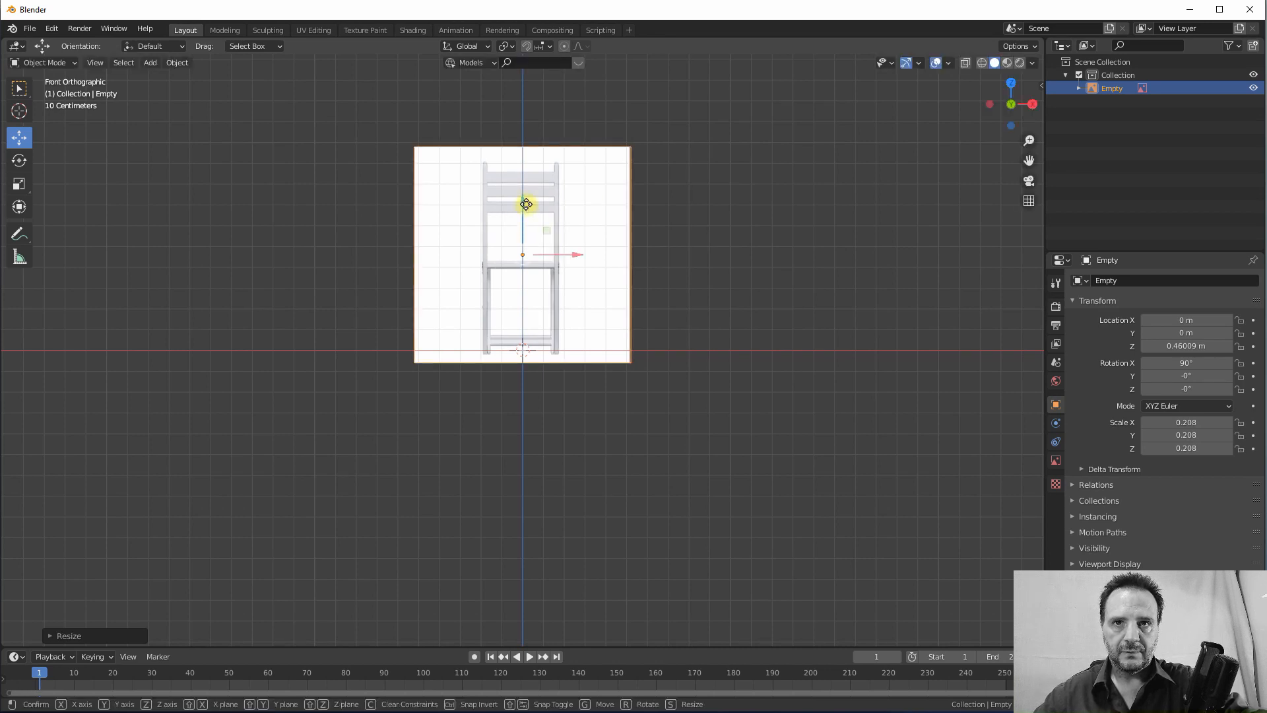
# - Fine-tune the chair image to about 0.463 m on Z and 0.202 scale so its feet rest on the ground line
pyautogui.moveTo(526, 210); pyautogui.dragTo(534, 200)
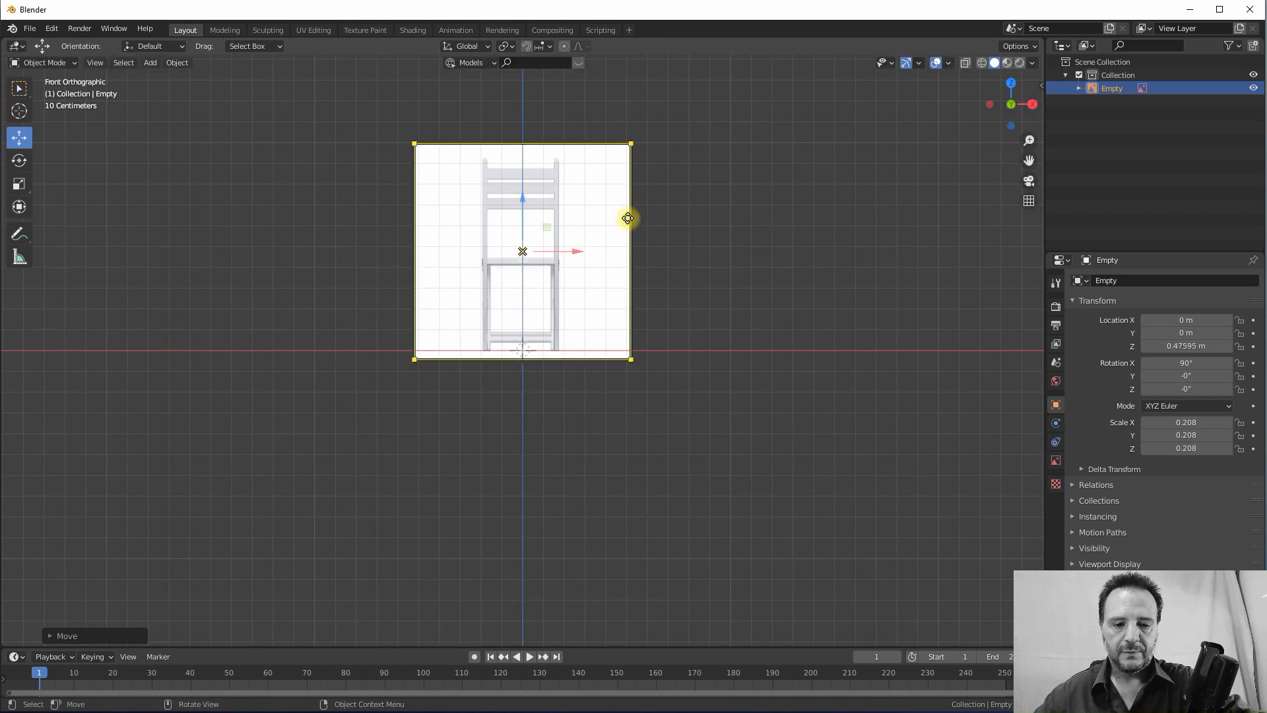
pyautogui.press('s')
pyautogui.click(647, 215)
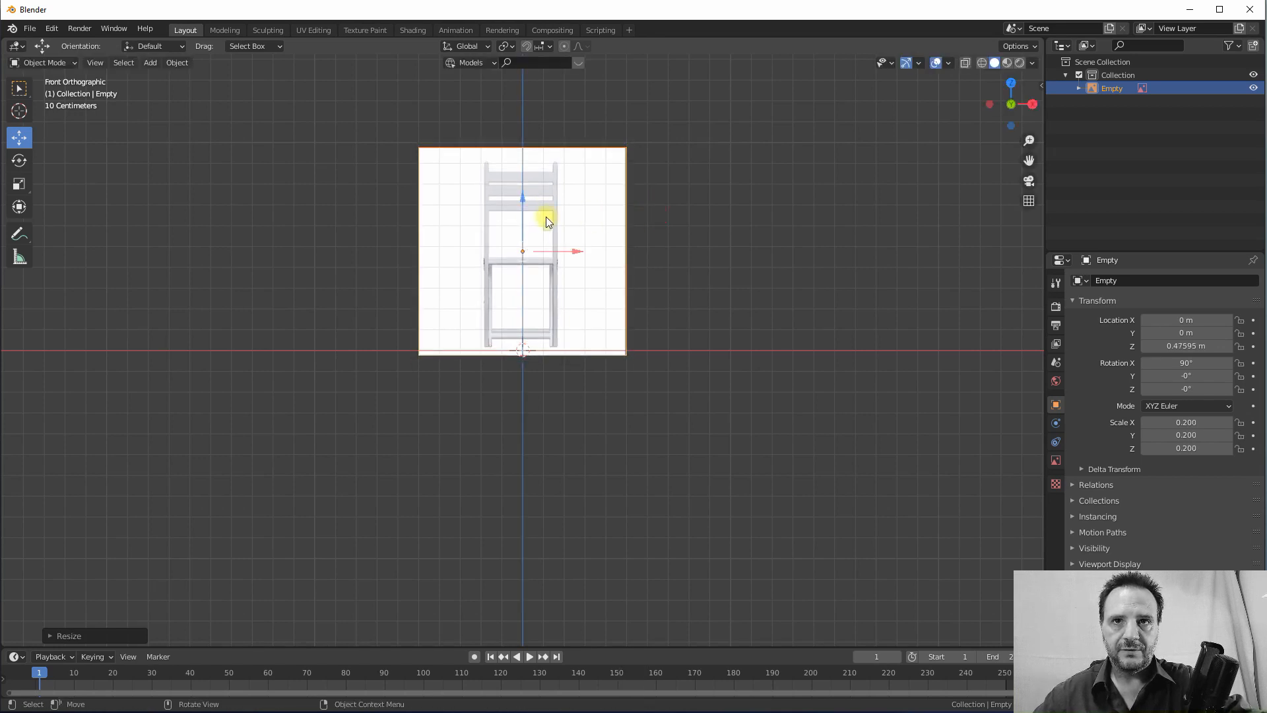
pyautogui.moveTo(524, 199); pyautogui.dragTo(523, 206)
pyautogui.press('s')
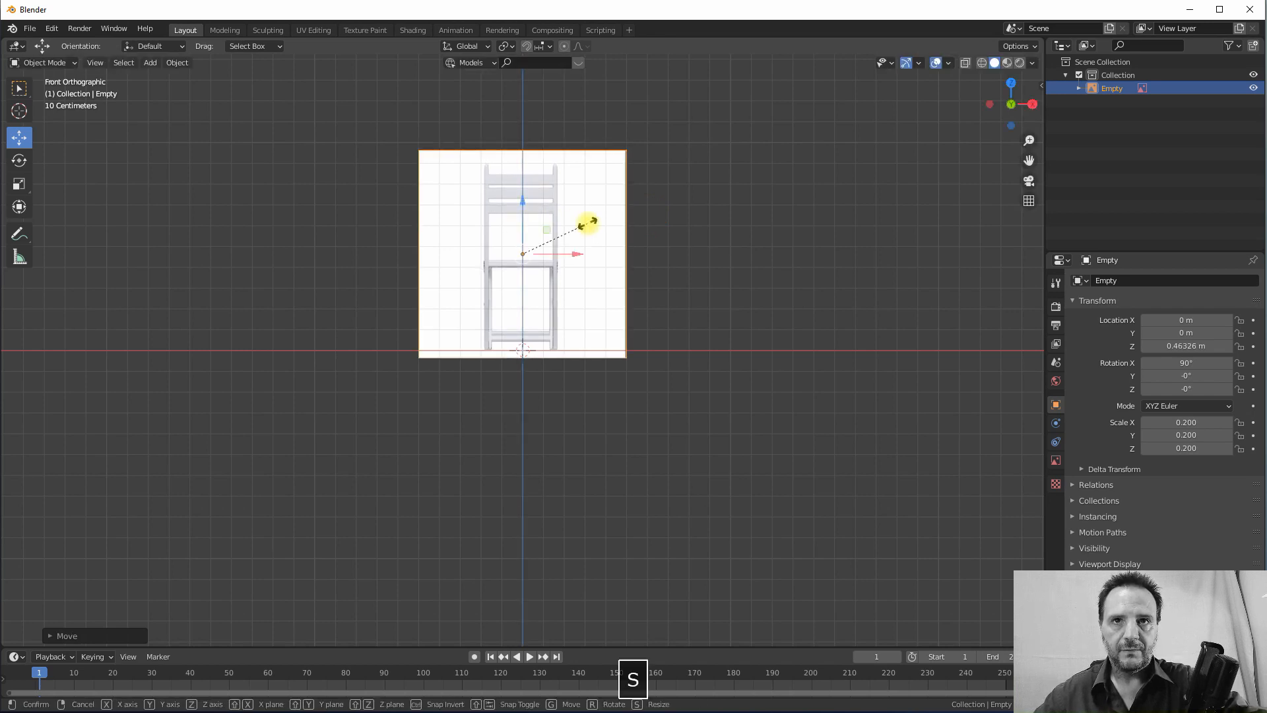
pyautogui.click(587, 225)
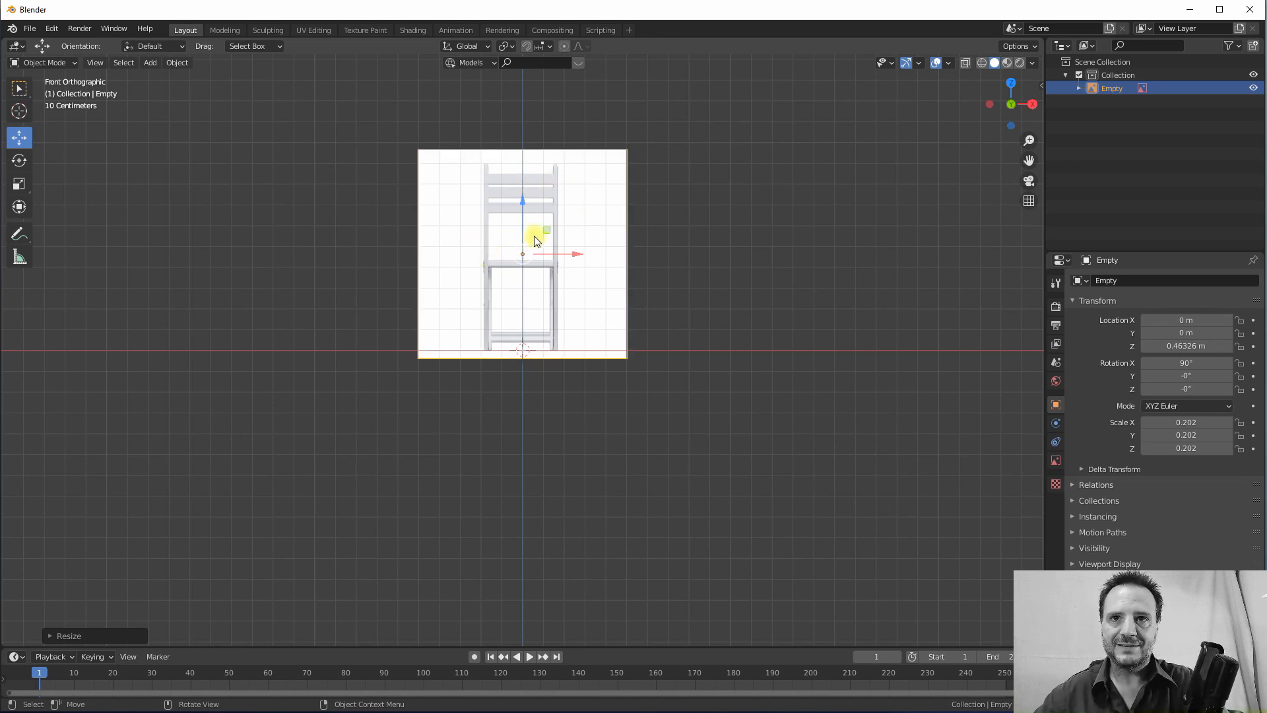
pyautogui.scroll(1, 536, 239)
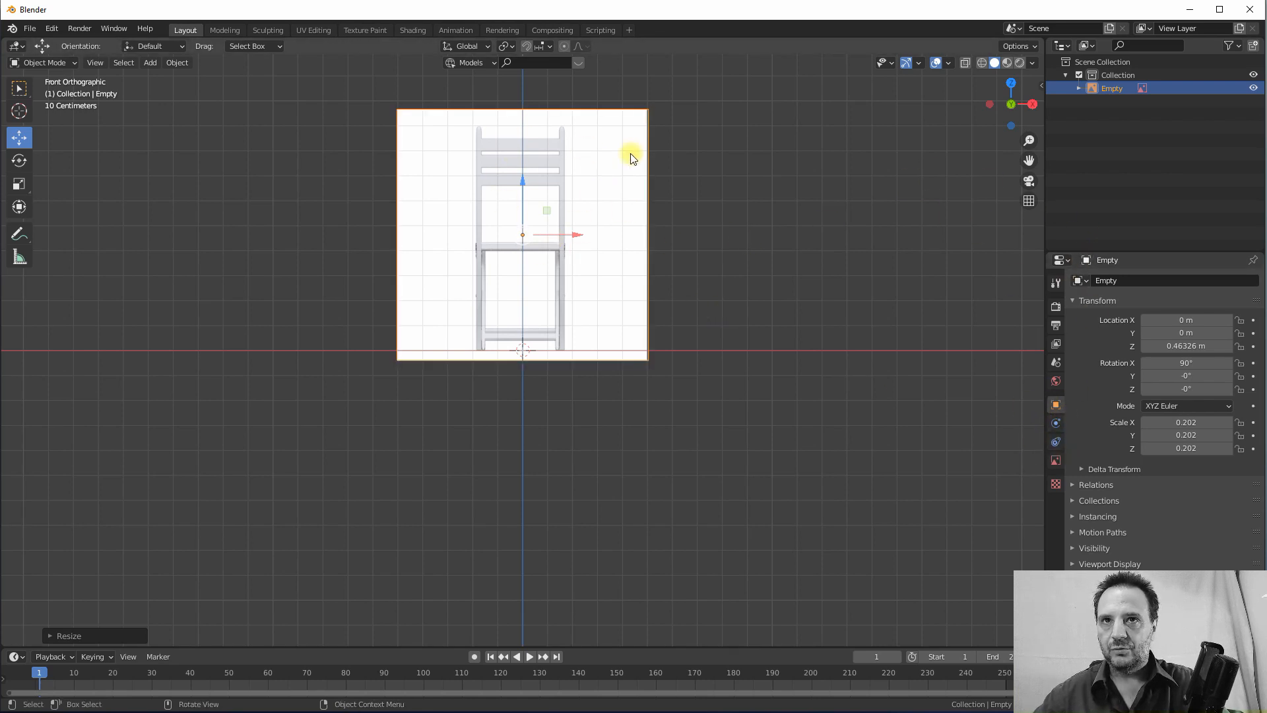
# - Enable transparency for the ChaiseDesignSheet_Front.jpg reference image and lower its opacity to about 0.273
pyautogui.click(1077, 90)
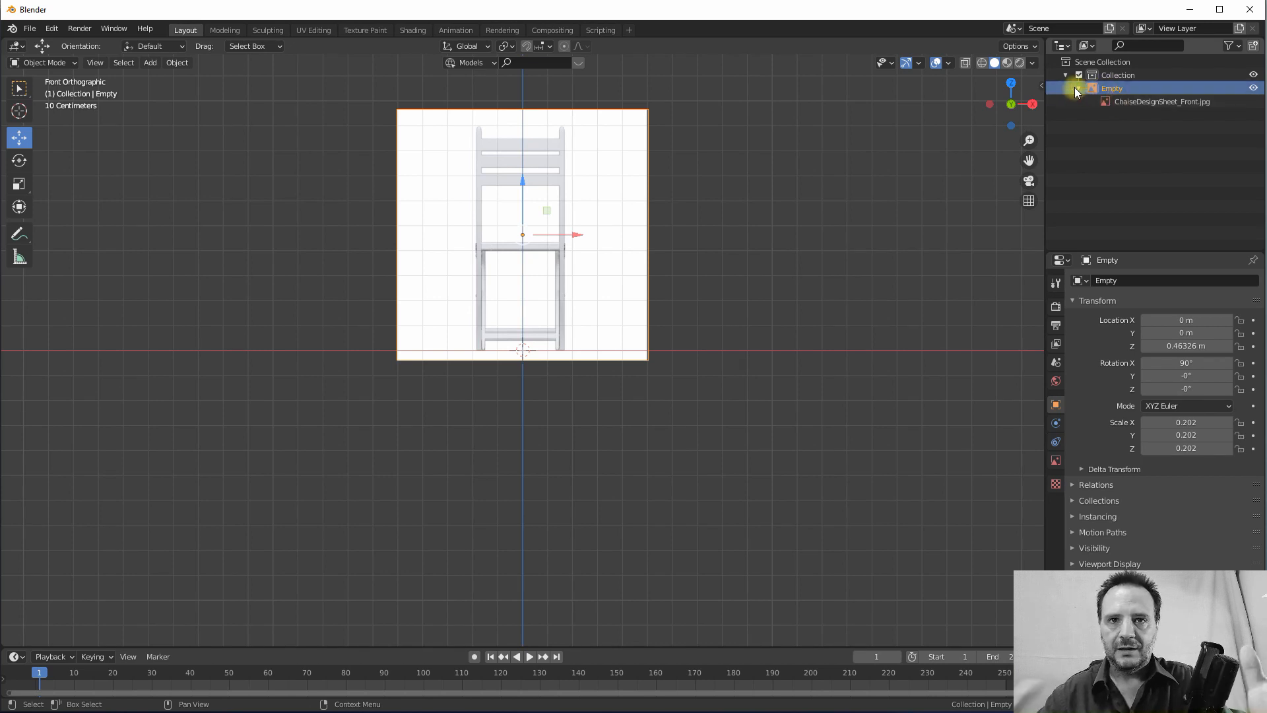
pyautogui.click(1148, 101)
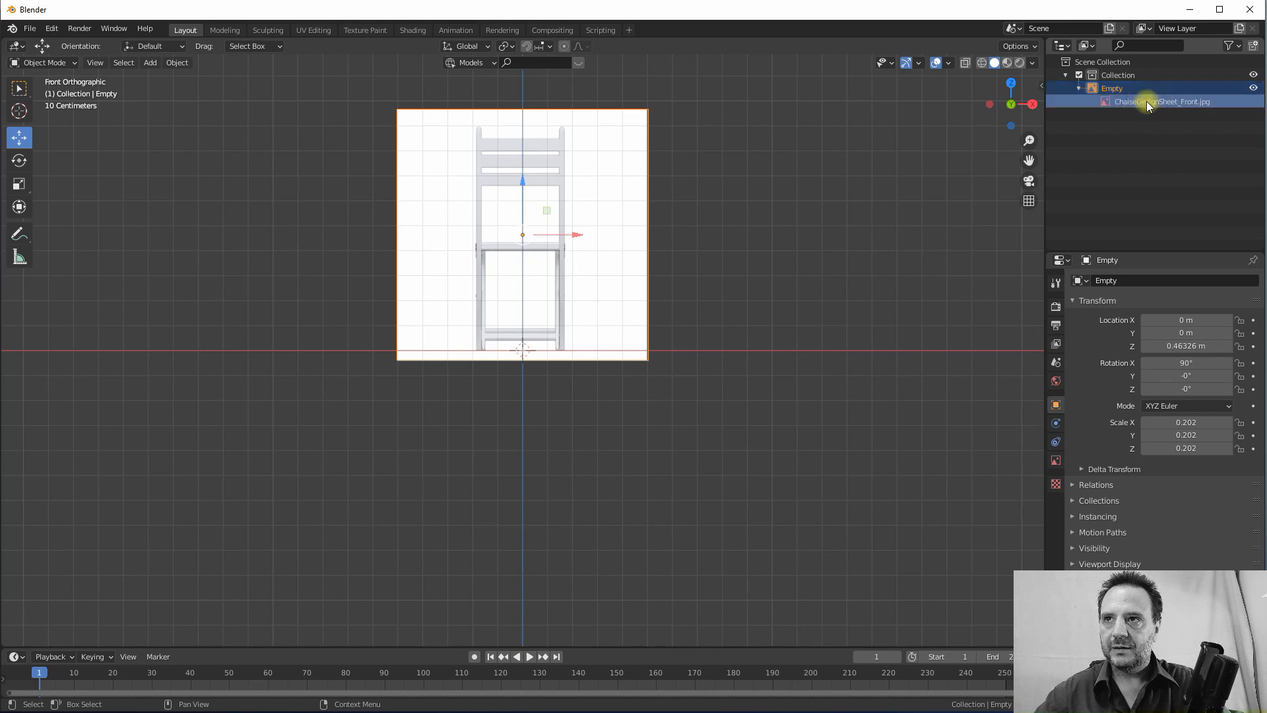
pyautogui.click(1056, 460)
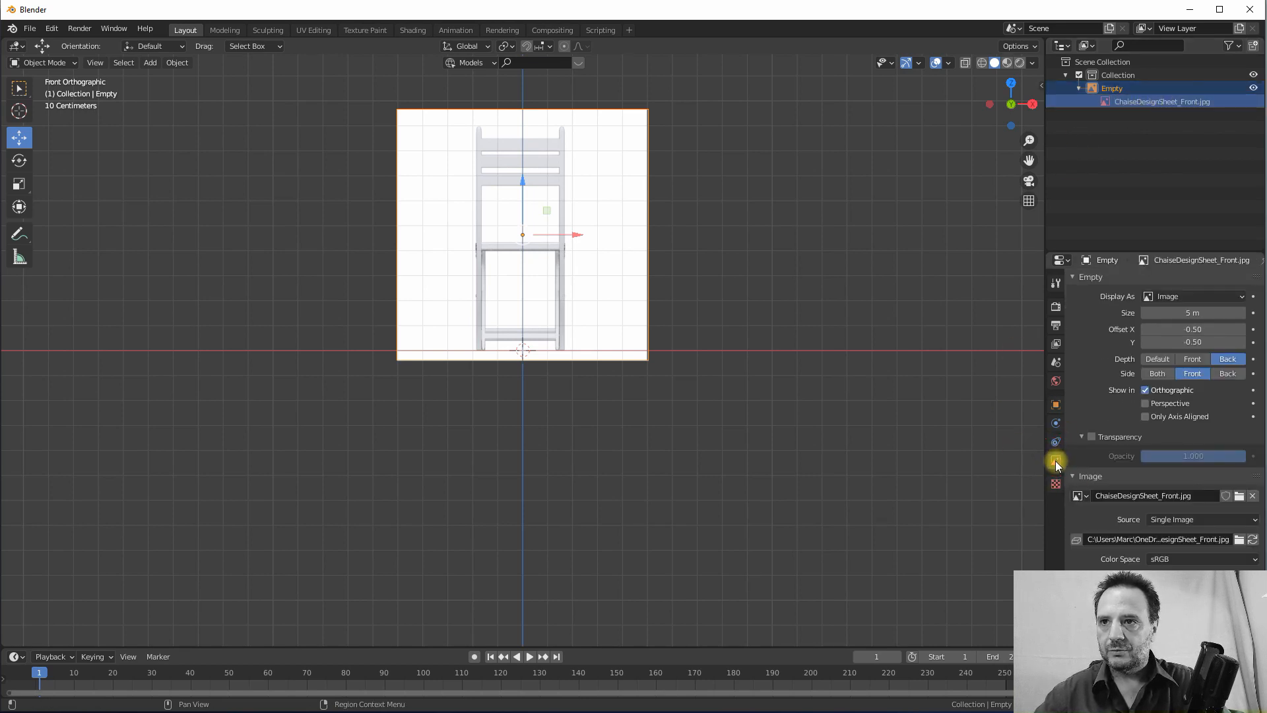
pyautogui.click(1092, 437)
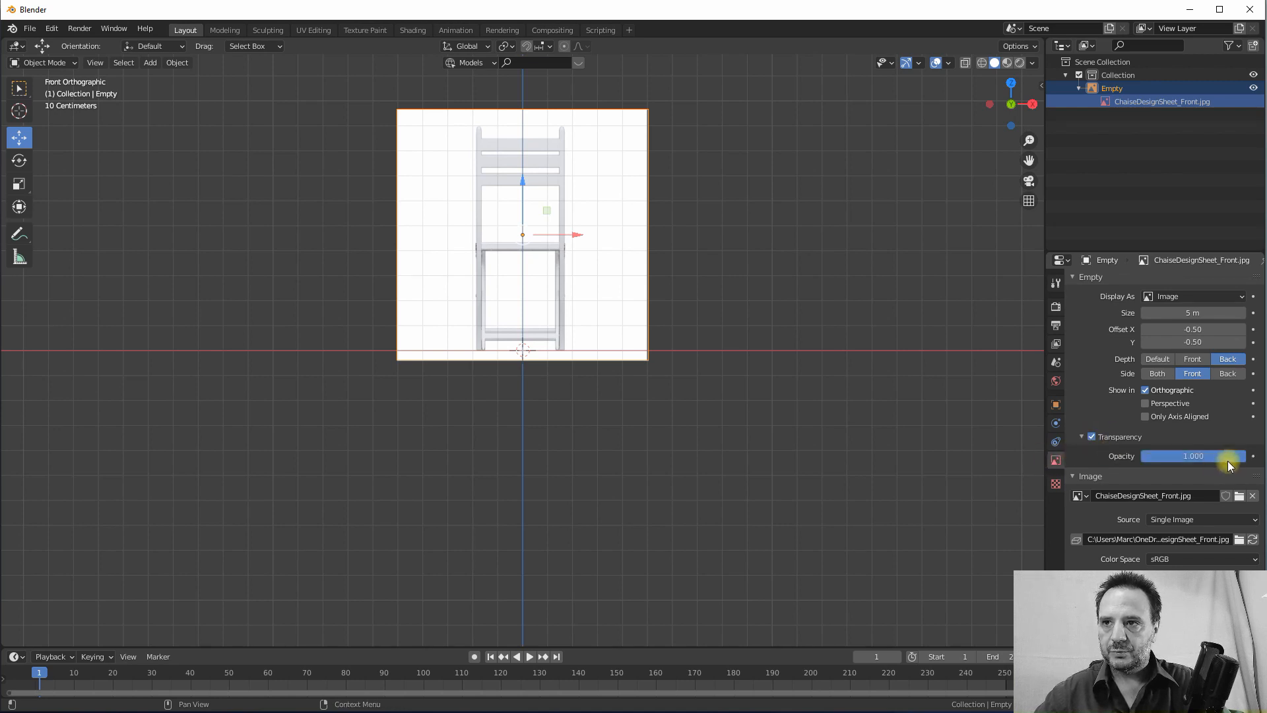
pyautogui.click(1208, 456)
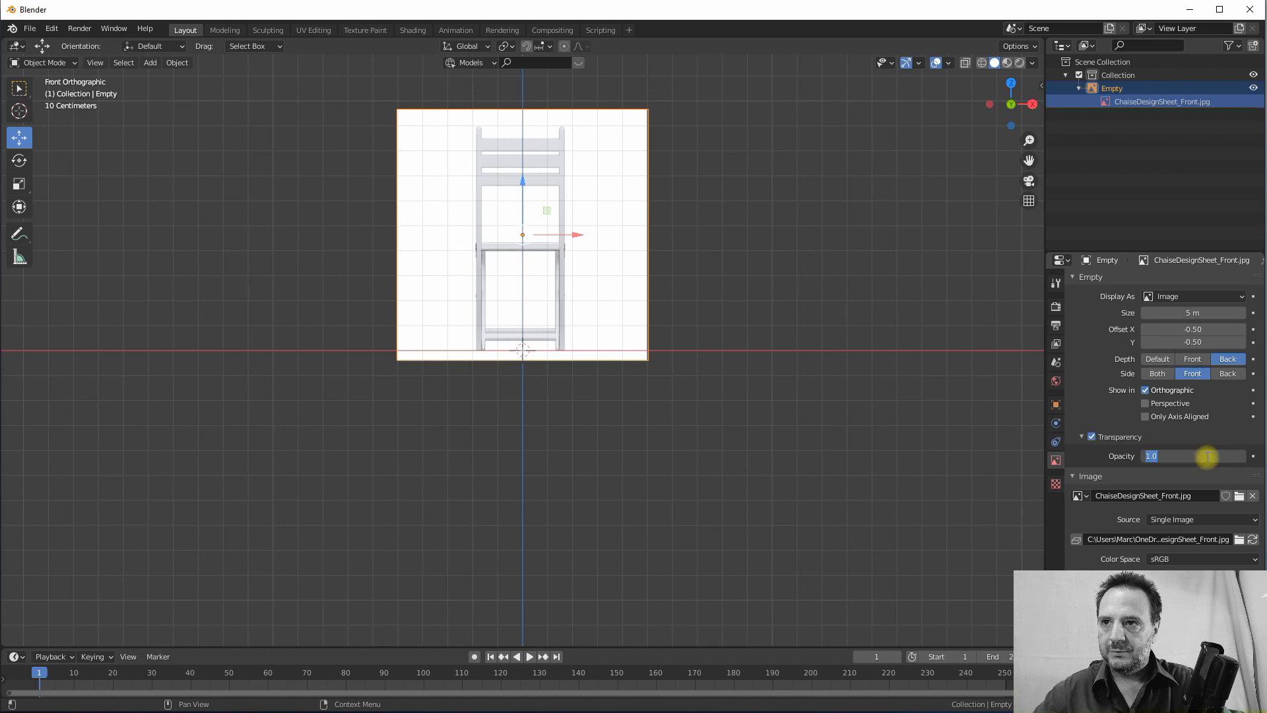
pyautogui.click(1173, 456)
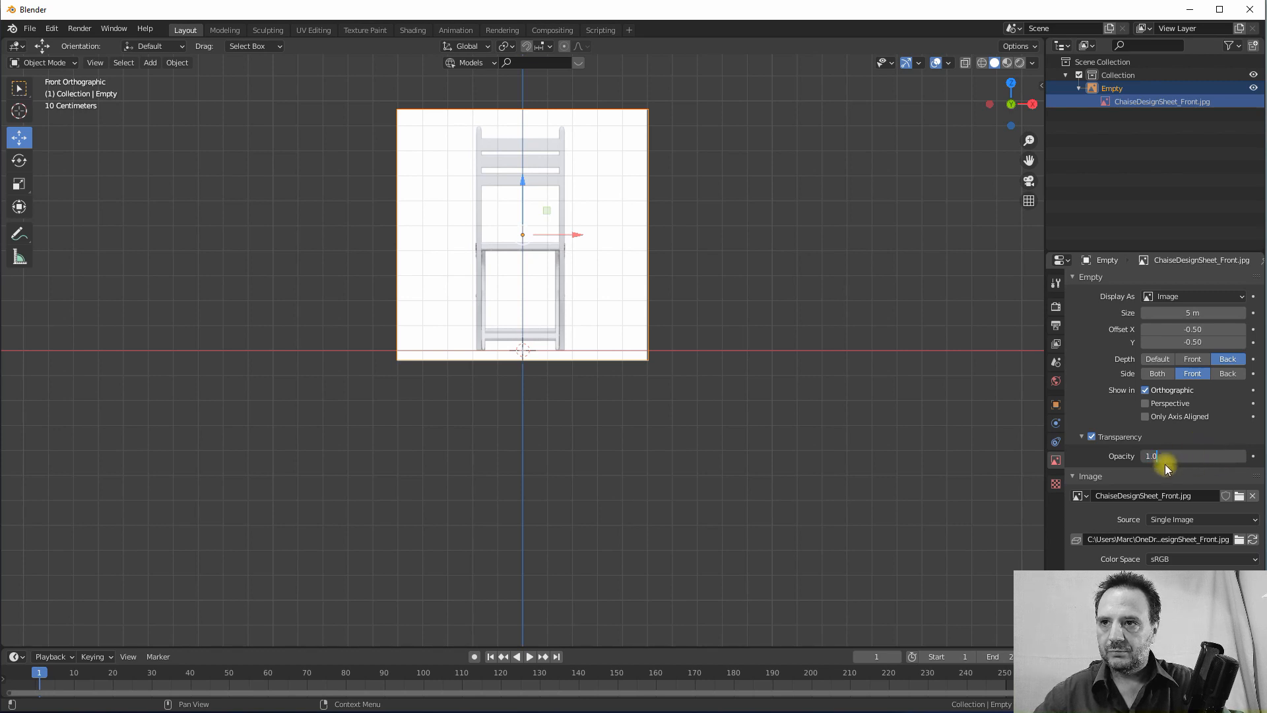
pyautogui.click(1166, 465)
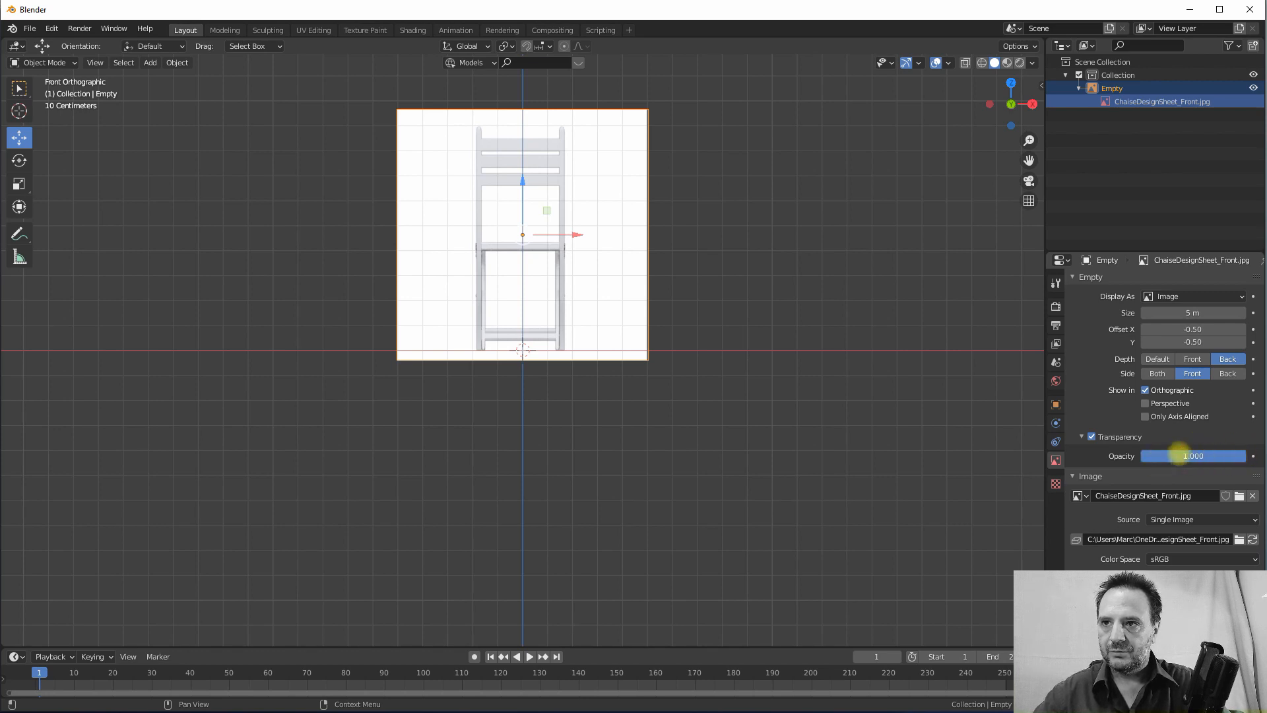
pyautogui.moveTo(1179, 456)
pyautogui.mouseDown()
pyautogui.moveTo(1115, 448)
pyautogui.moveTo(1169, 455)
pyautogui.mouseUp()
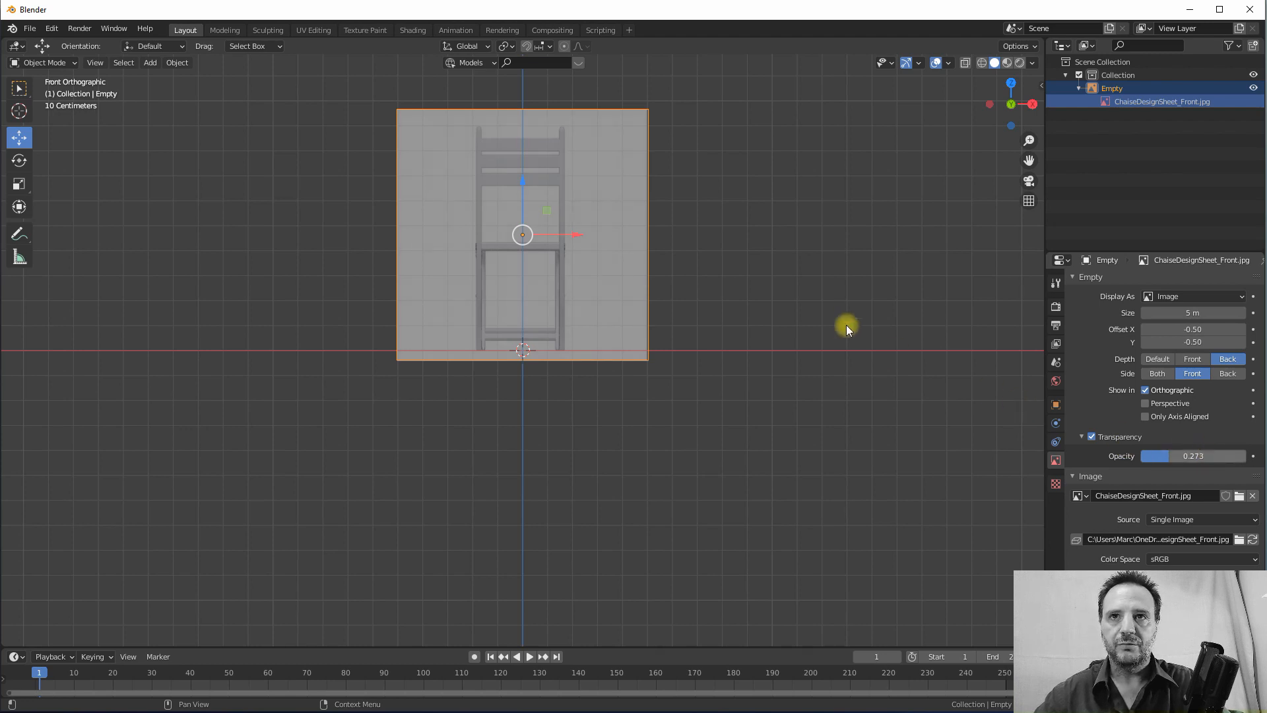
# - Restrict the chair reference image to display only in axis-aligned views
pyautogui.scroll(1, 515, 177)
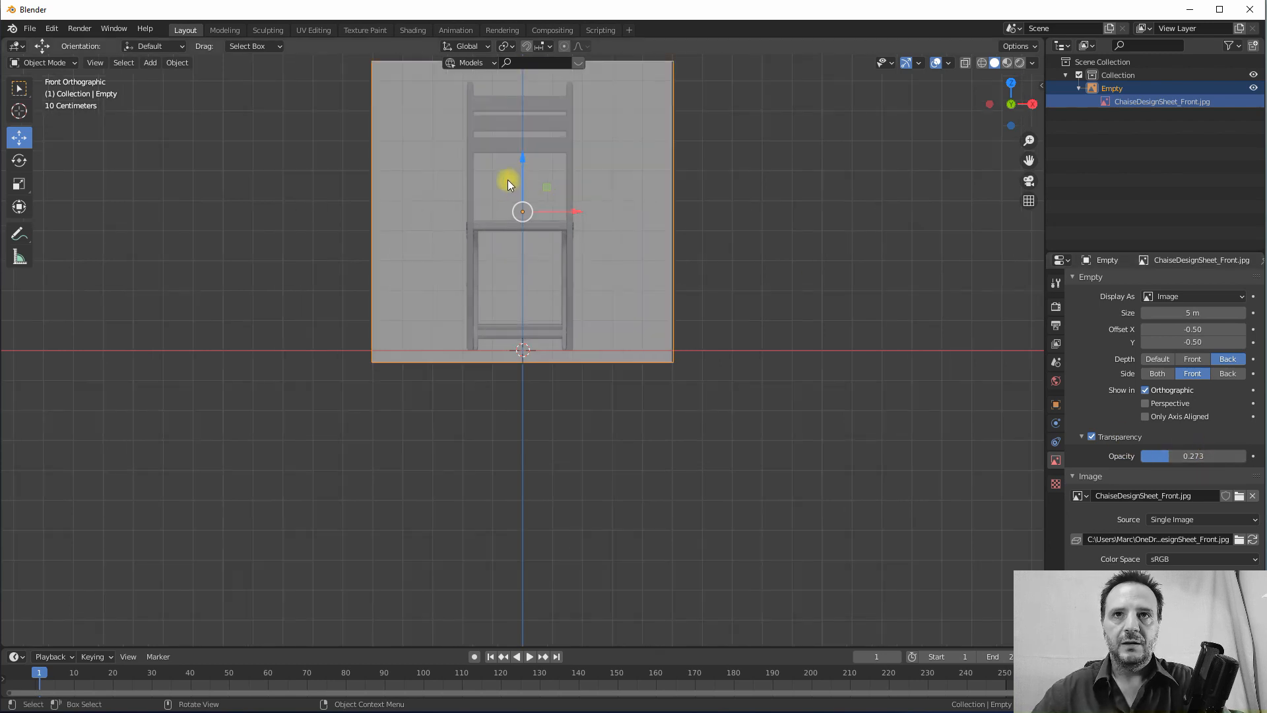
pyautogui.scroll(1, 553, 211)
pyautogui.scroll(-2, 554, 198)
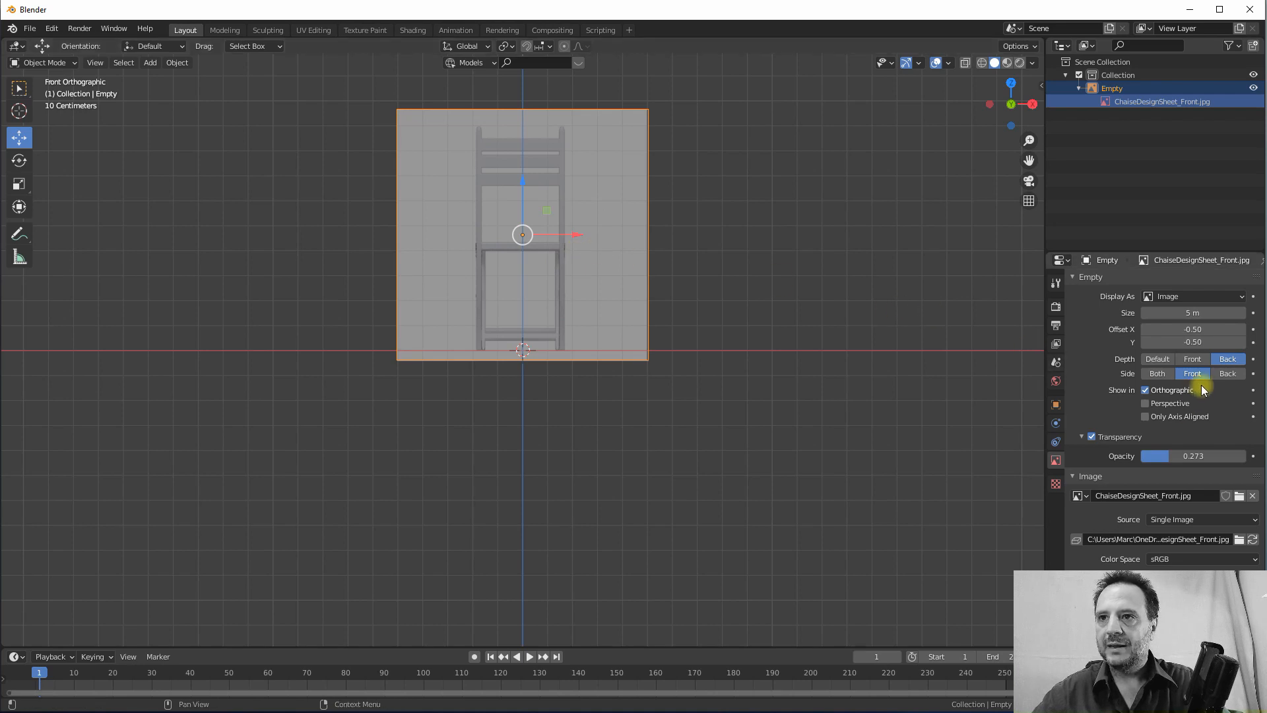
pyautogui.click(1145, 417)
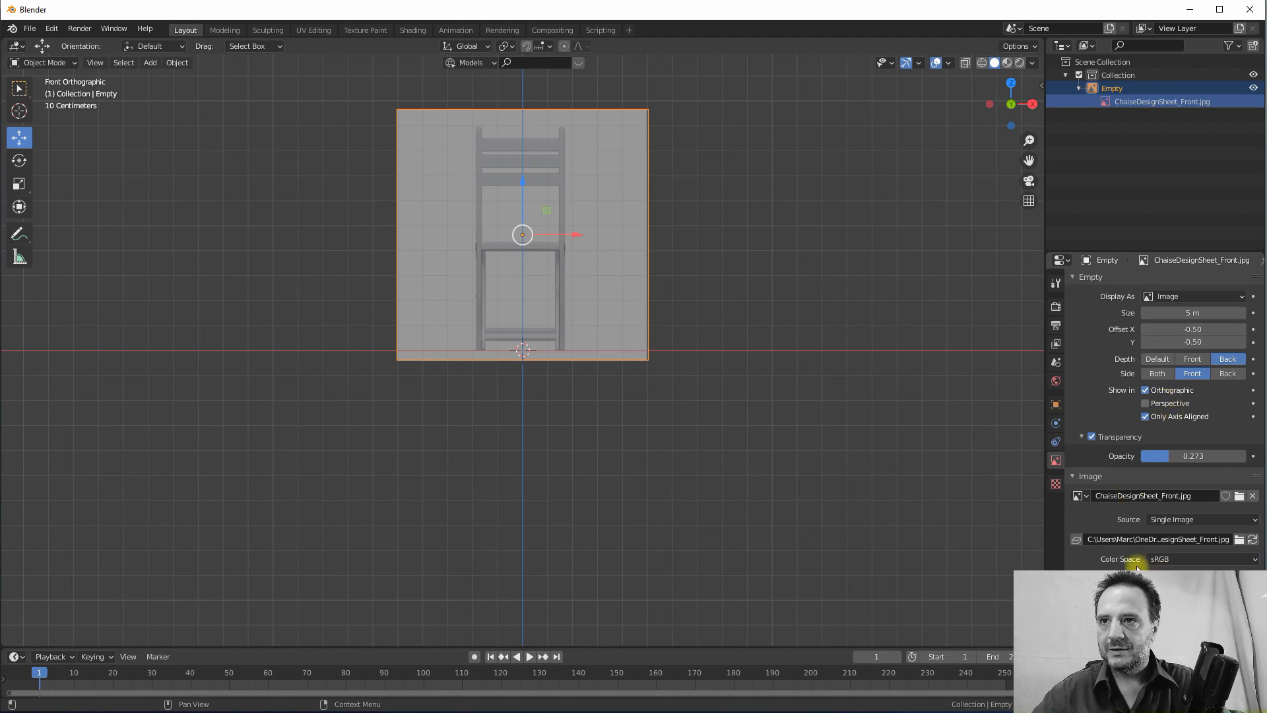
# - Make the chair reference image unselectable in its visibility settings and test selecting it in the viewport
pyautogui.click(1055, 405)
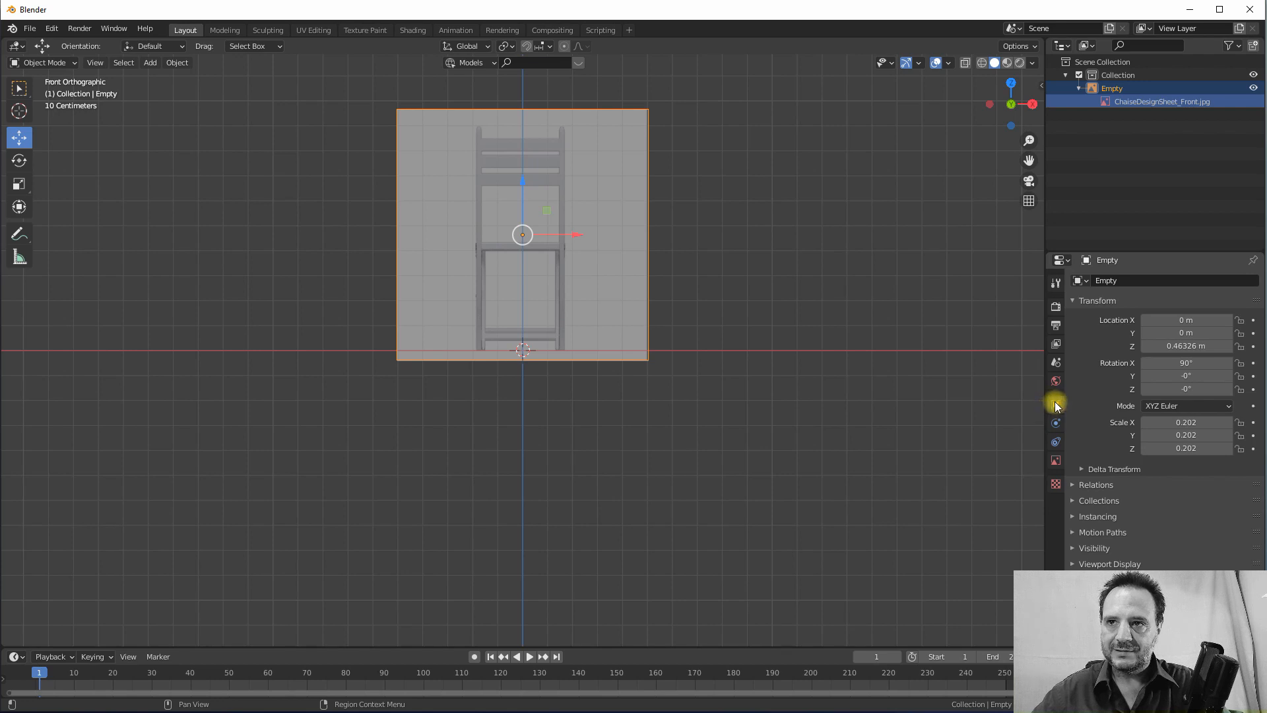
pyautogui.click(1075, 565)
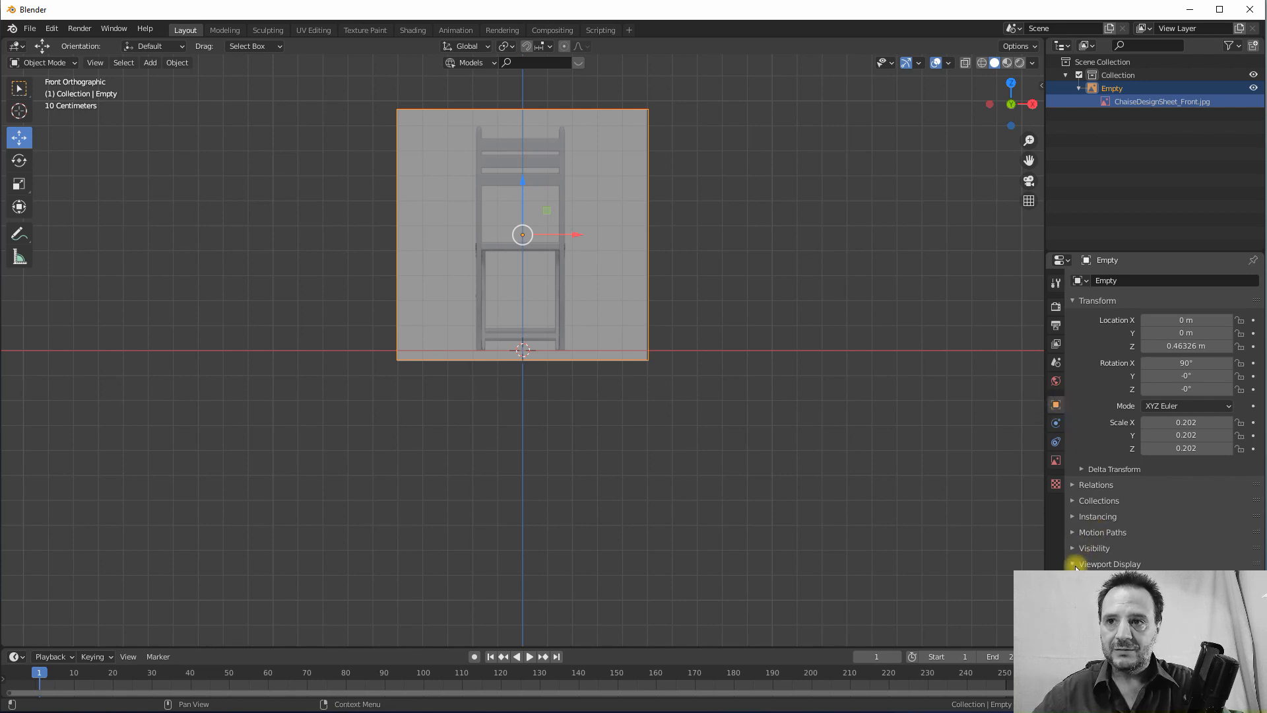
pyautogui.click(1072, 548)
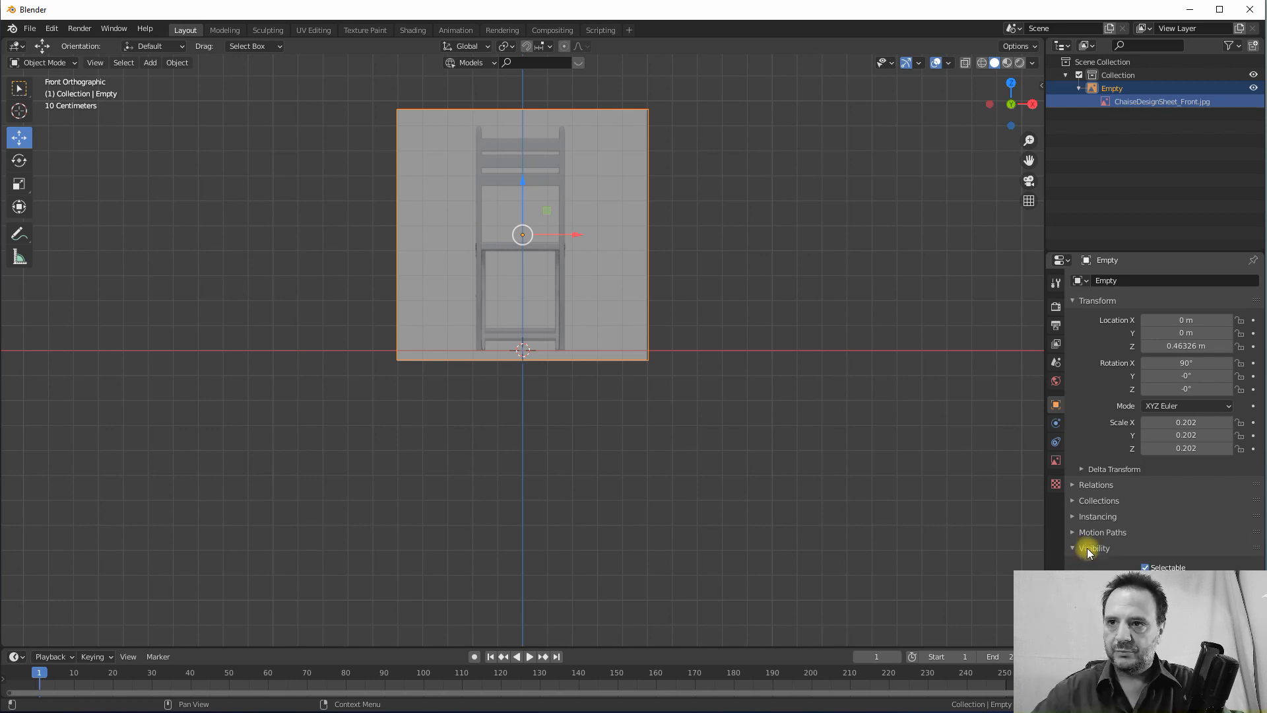
pyautogui.click(1148, 567)
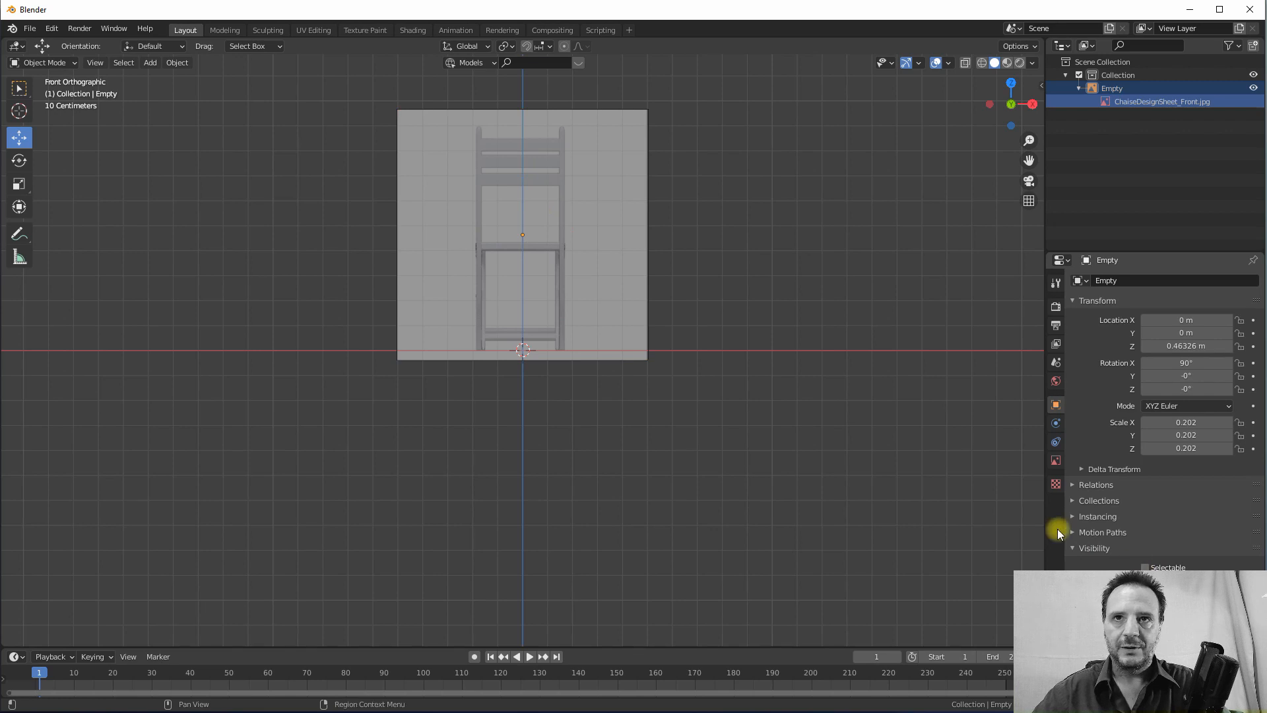
pyautogui.click(565, 119)
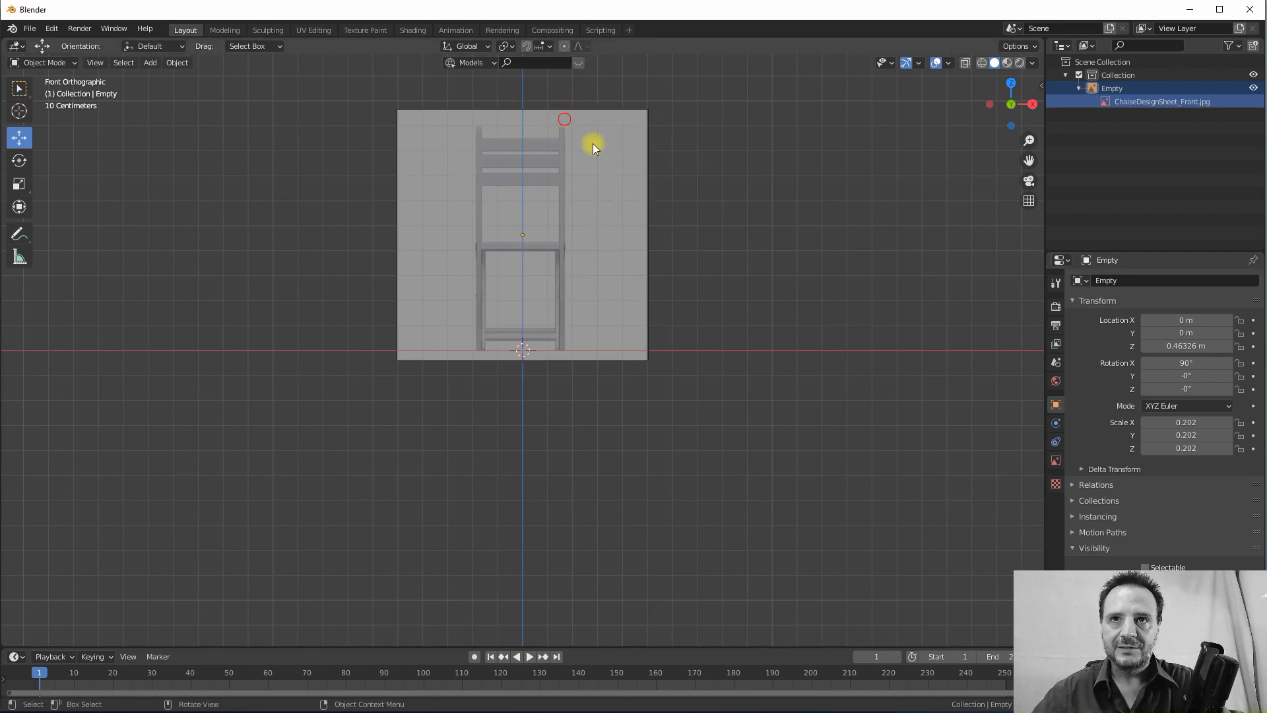
pyautogui.click(469, 145)
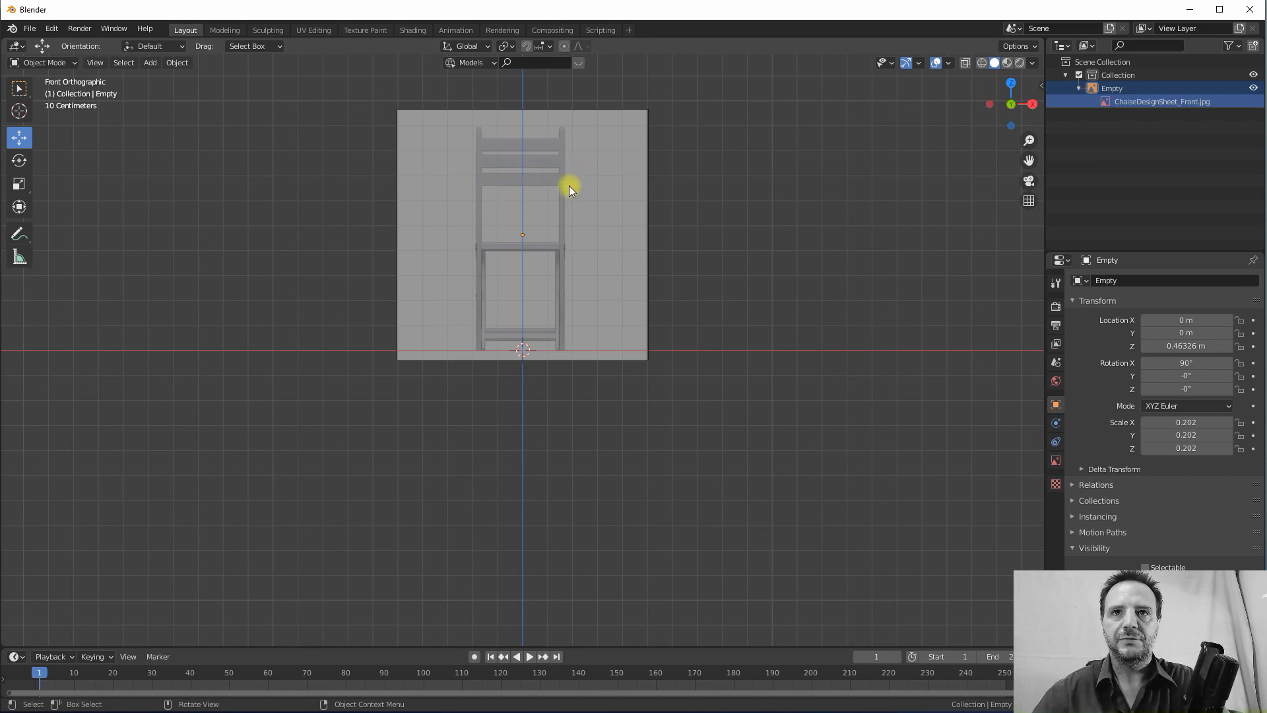
# - Check the reference image's visibility in perspective and right views, and return to a close front view
pyautogui.moveTo(569, 186); pyautogui.dragTo(496, 181, button='middle')
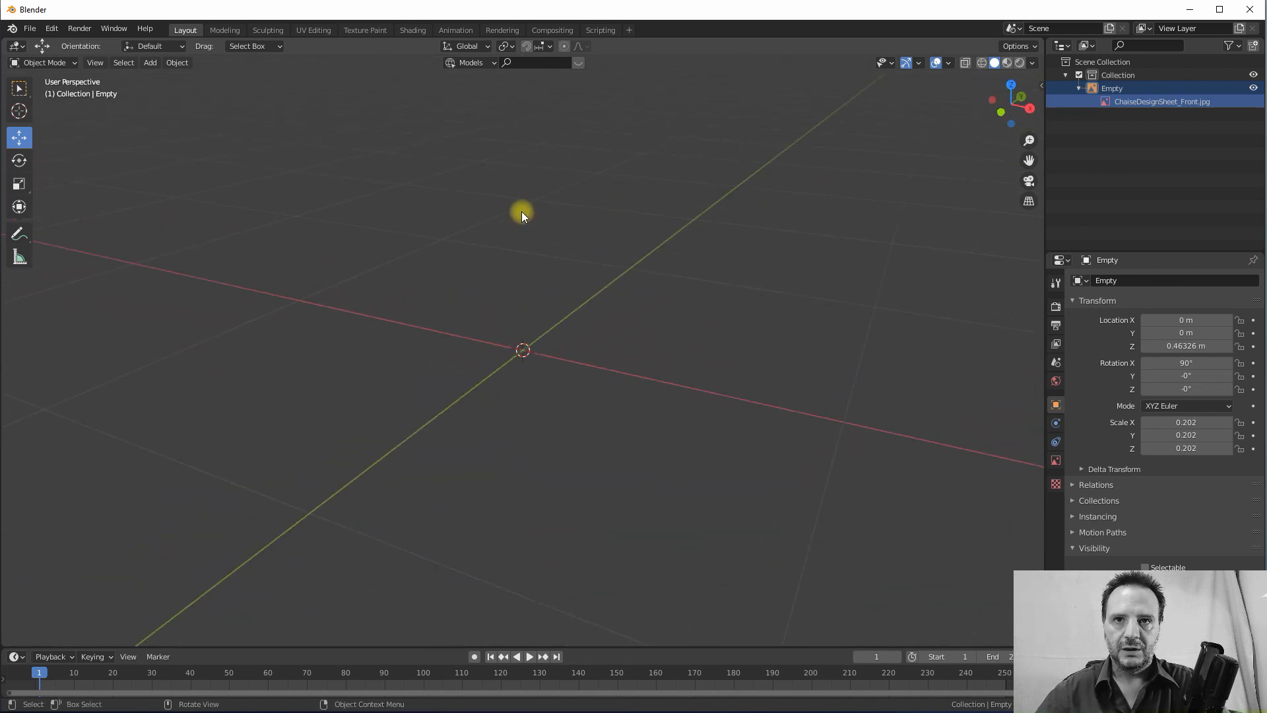
pyautogui.moveTo(512, 225); pyautogui.dragTo(533, 217, button='middle')
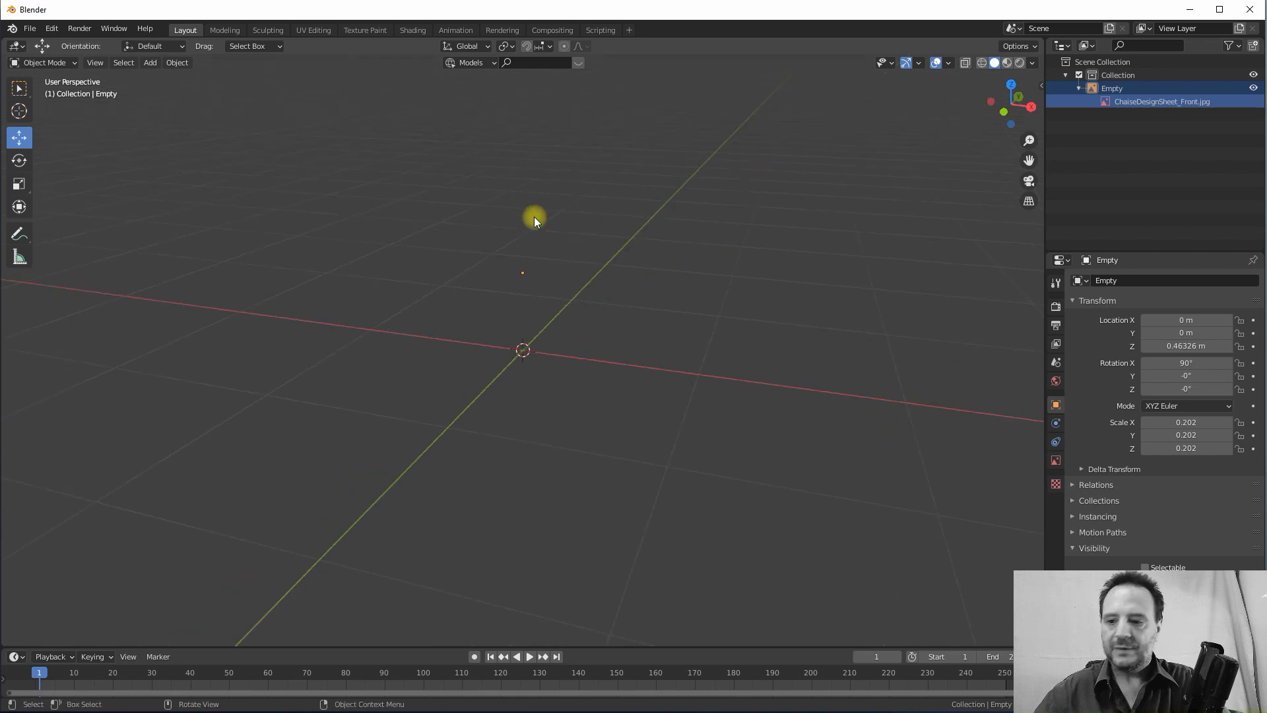
pyautogui.press('3')
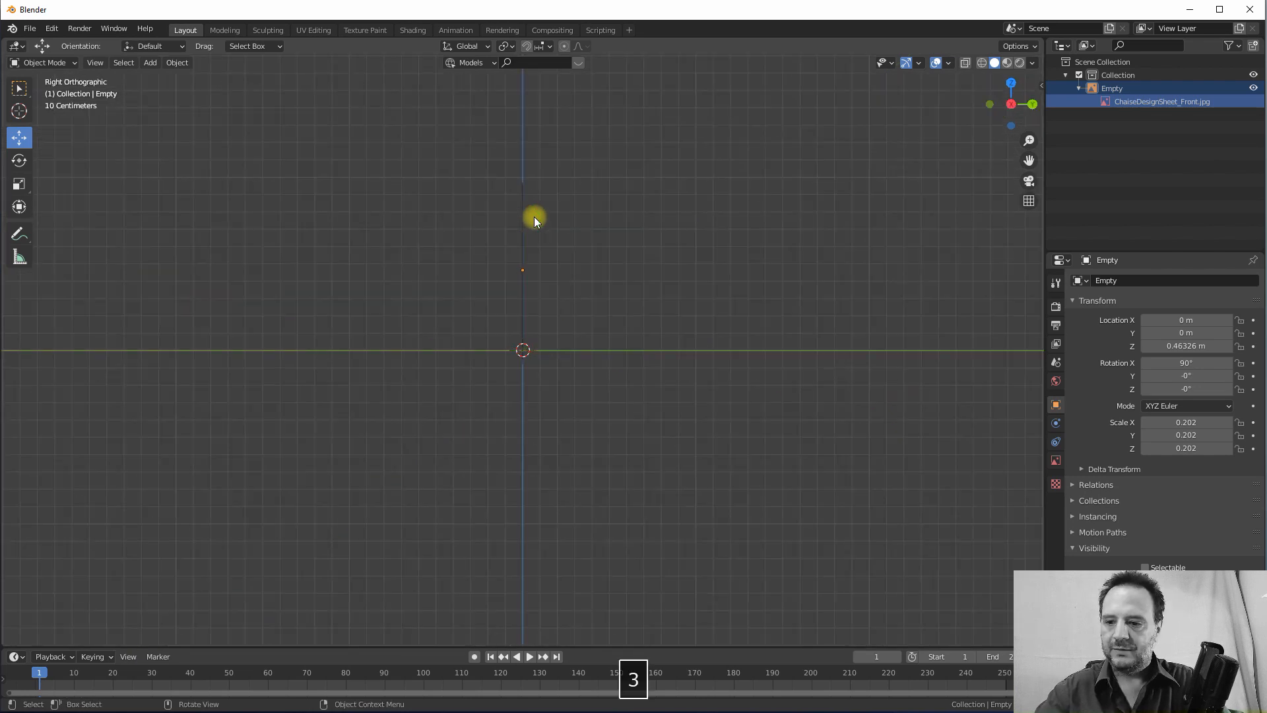
pyautogui.press('2')
pyautogui.press('1')
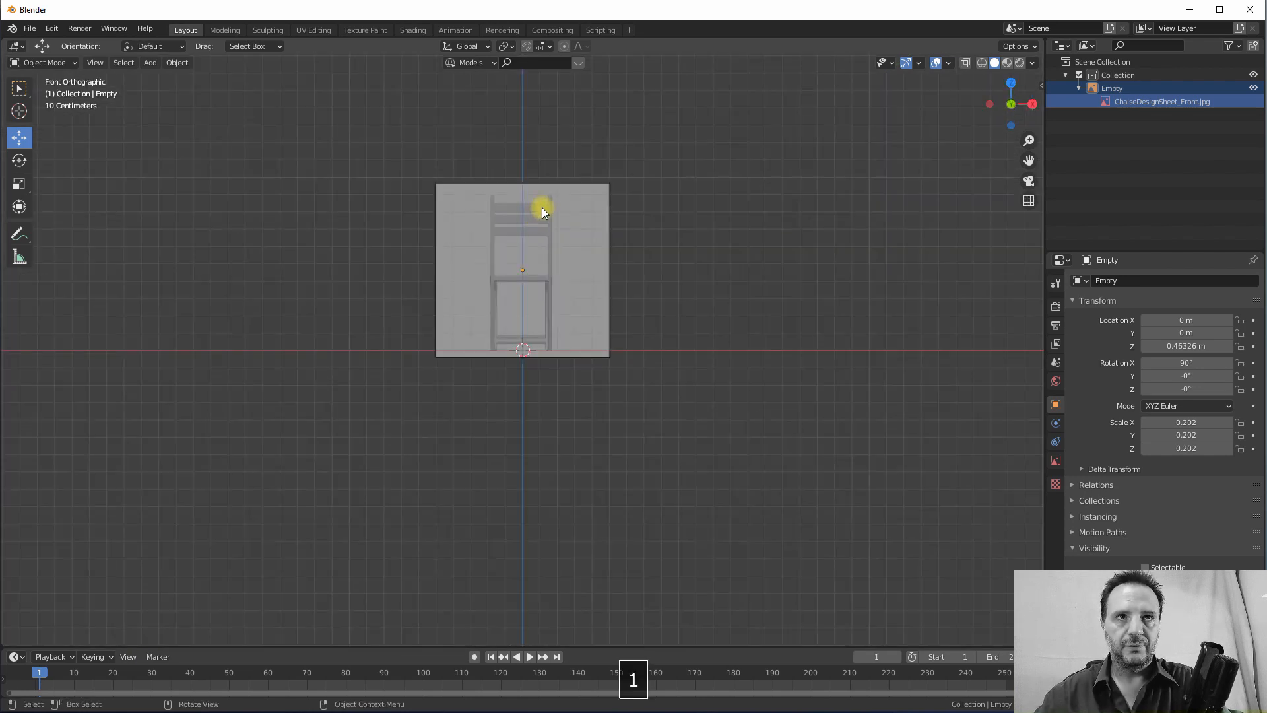
pyautogui.scroll(4, 505, 254)
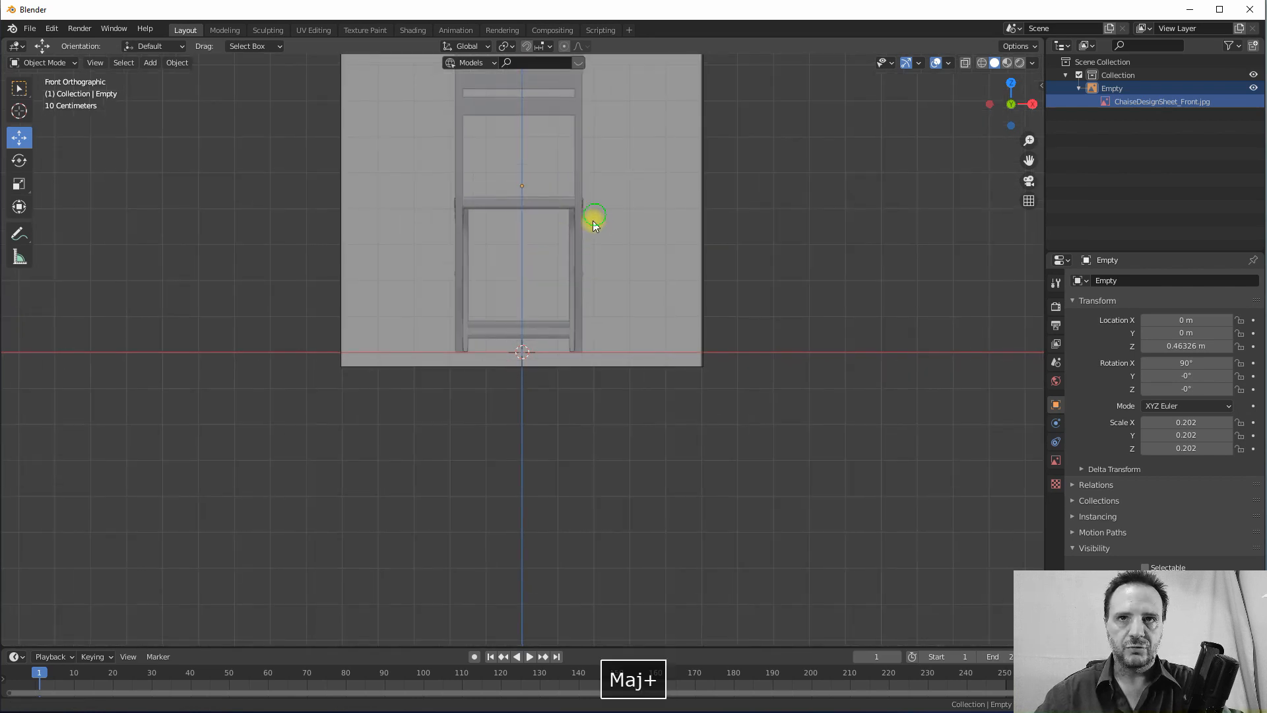
# - Load ChaiseDesignSheet_Side.jpg as a background image aligned to the right orthographic view
pyautogui.keyDown('shift'); pyautogui.moveTo(593, 221); pyautogui.dragTo(551, 371, button='middle'); pyautogui.keyUp('shift')
pyautogui.scroll(2, 541, 360)
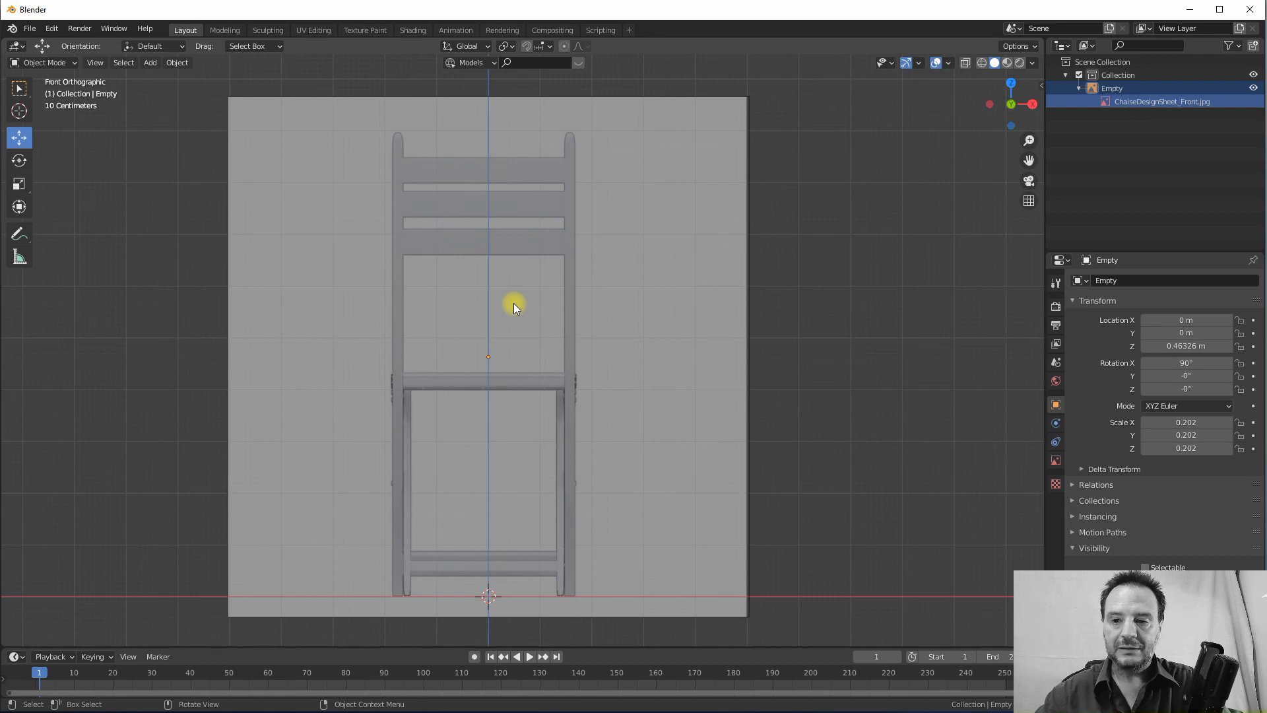
pyautogui.click(95, 63)
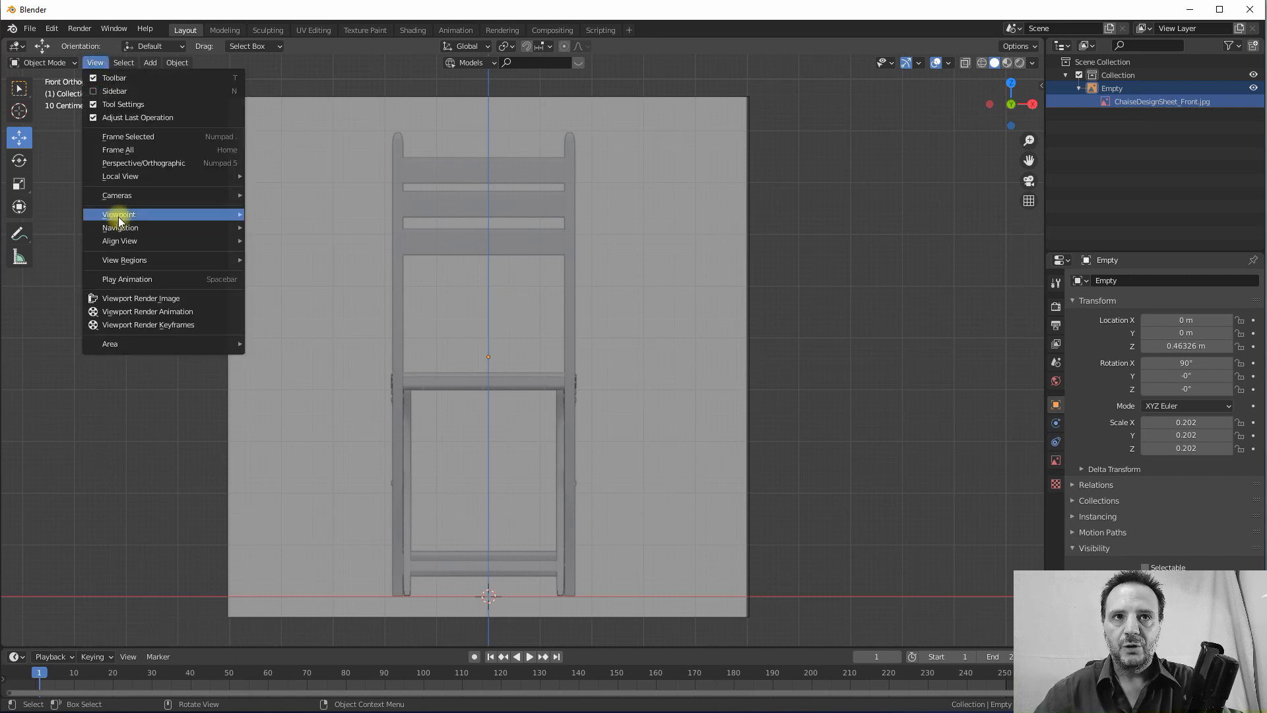
pyautogui.moveTo(117, 216)
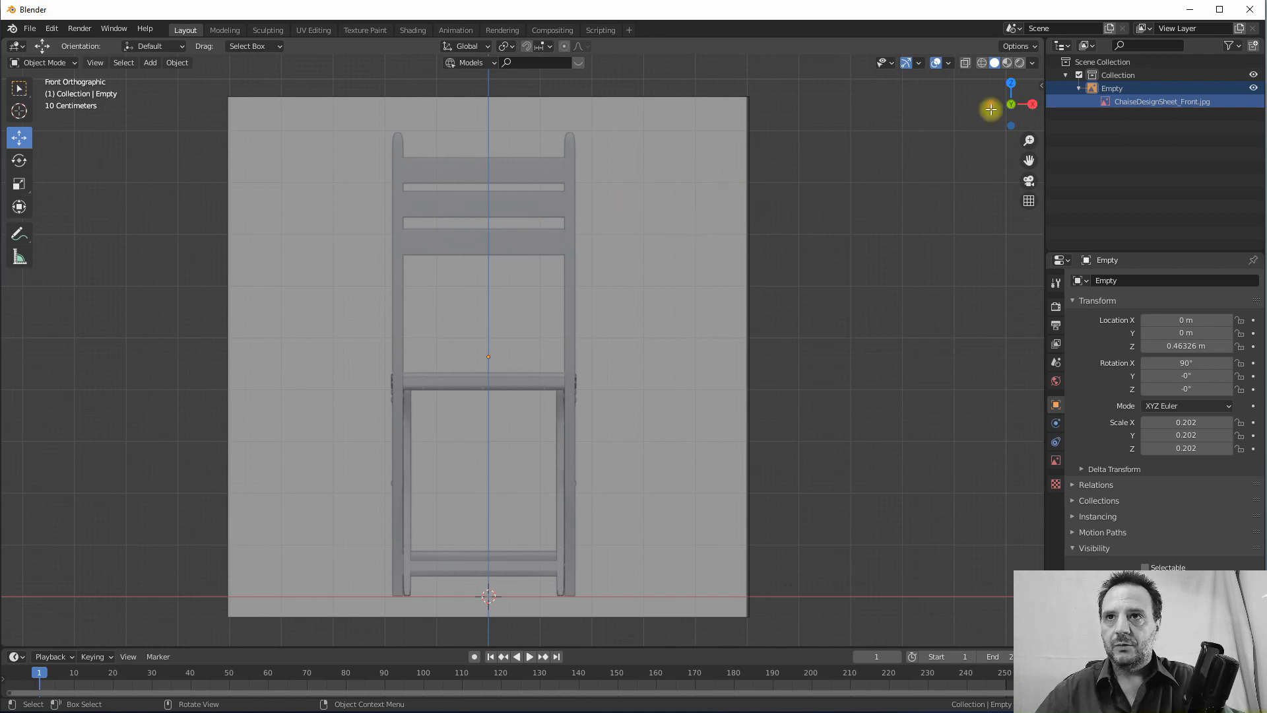
pyautogui.click(1031, 104)
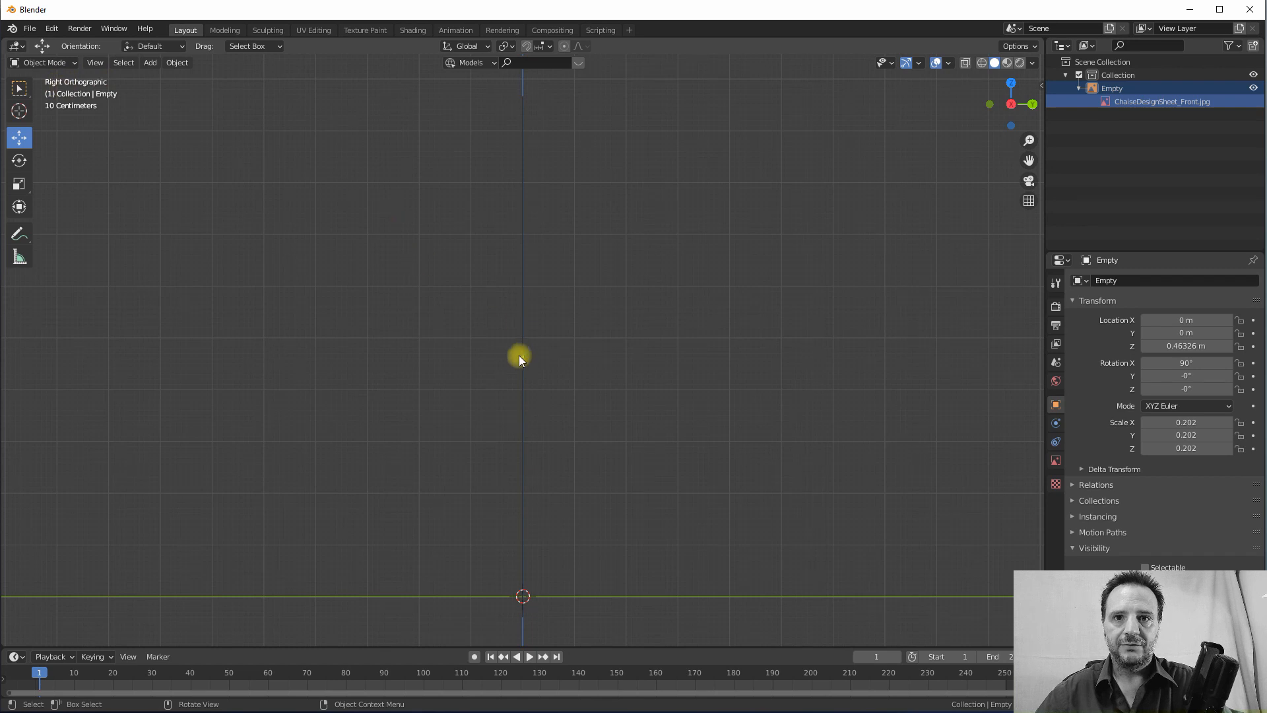
pyautogui.click(150, 62)
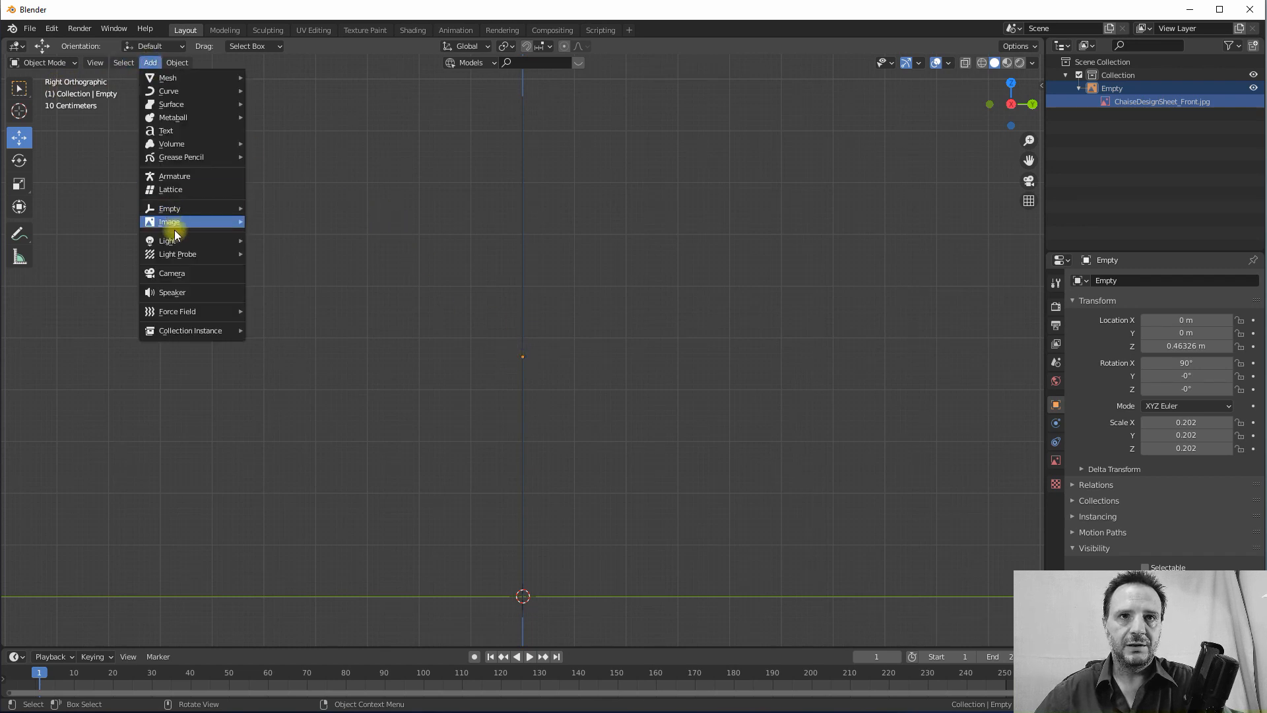
pyautogui.moveTo(175, 225)
pyautogui.click(284, 235)
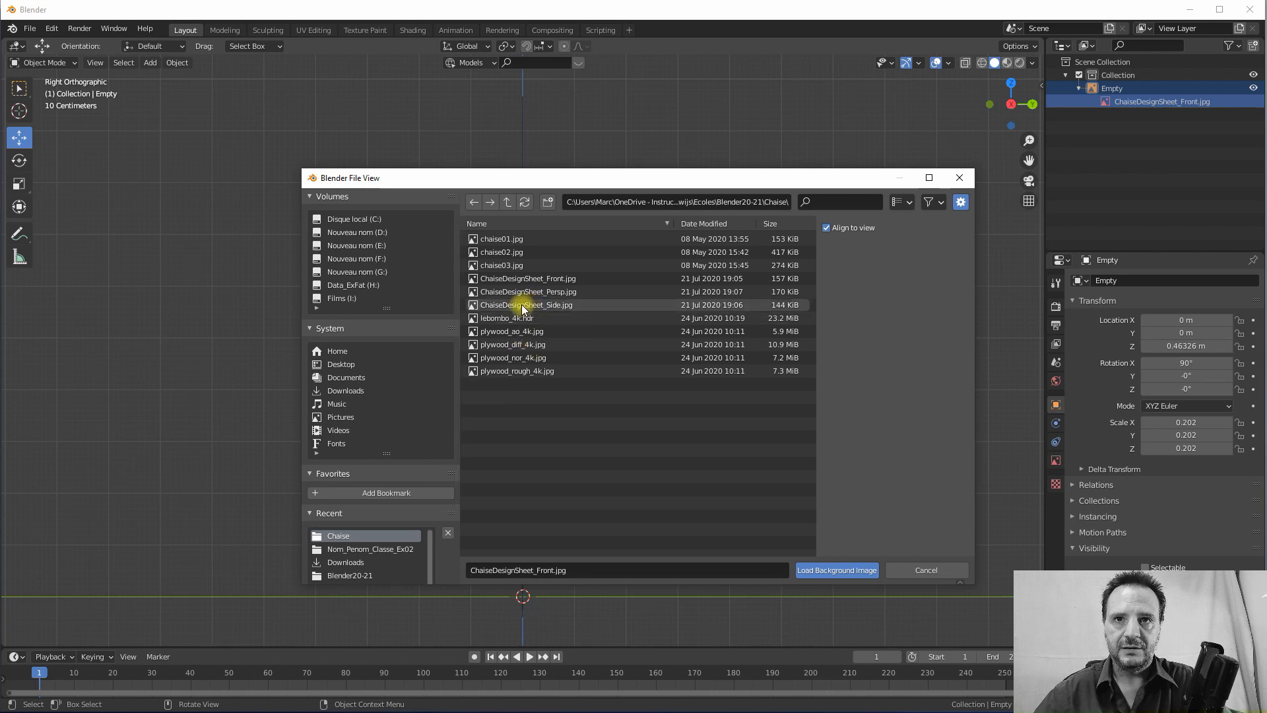
pyautogui.click(520, 306)
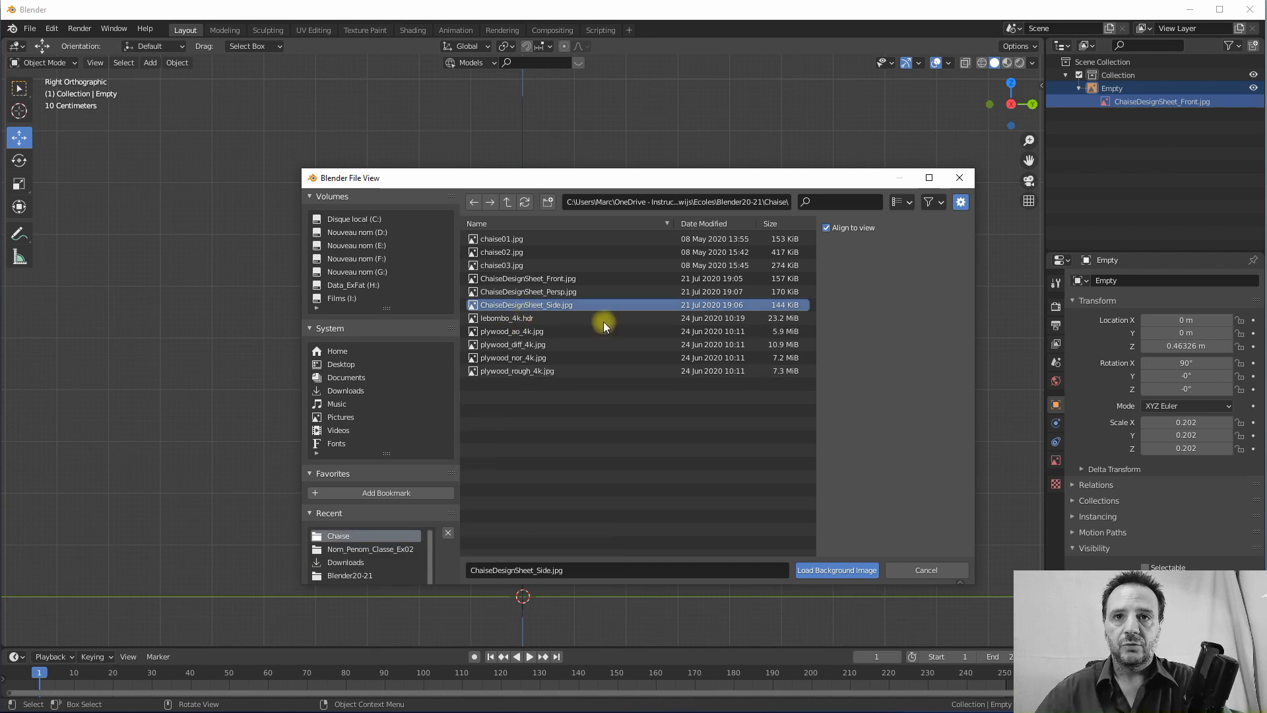
pyautogui.click(834, 571)
# - Scale the side reference image down uniformly to about 0.367
pyautogui.scroll(-5, 481, 382)
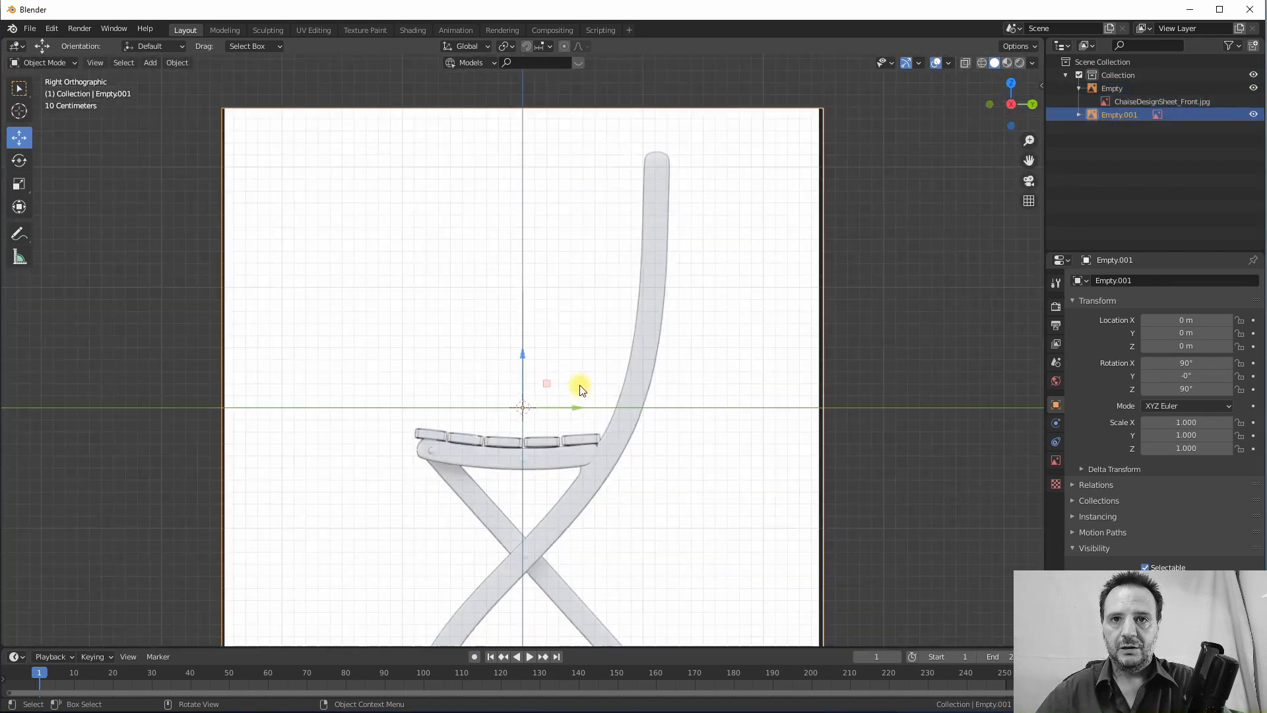
pyautogui.scroll(-4, 579, 389)
pyautogui.press('s')
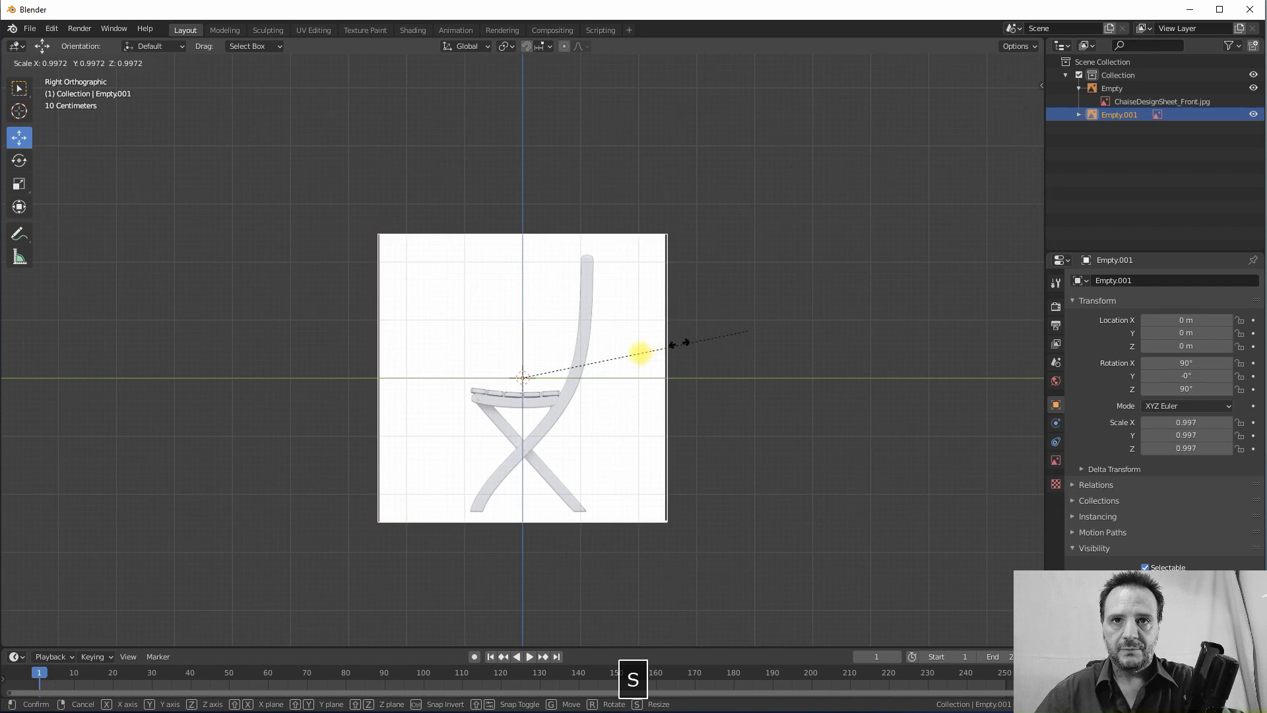
pyautogui.click(603, 360)
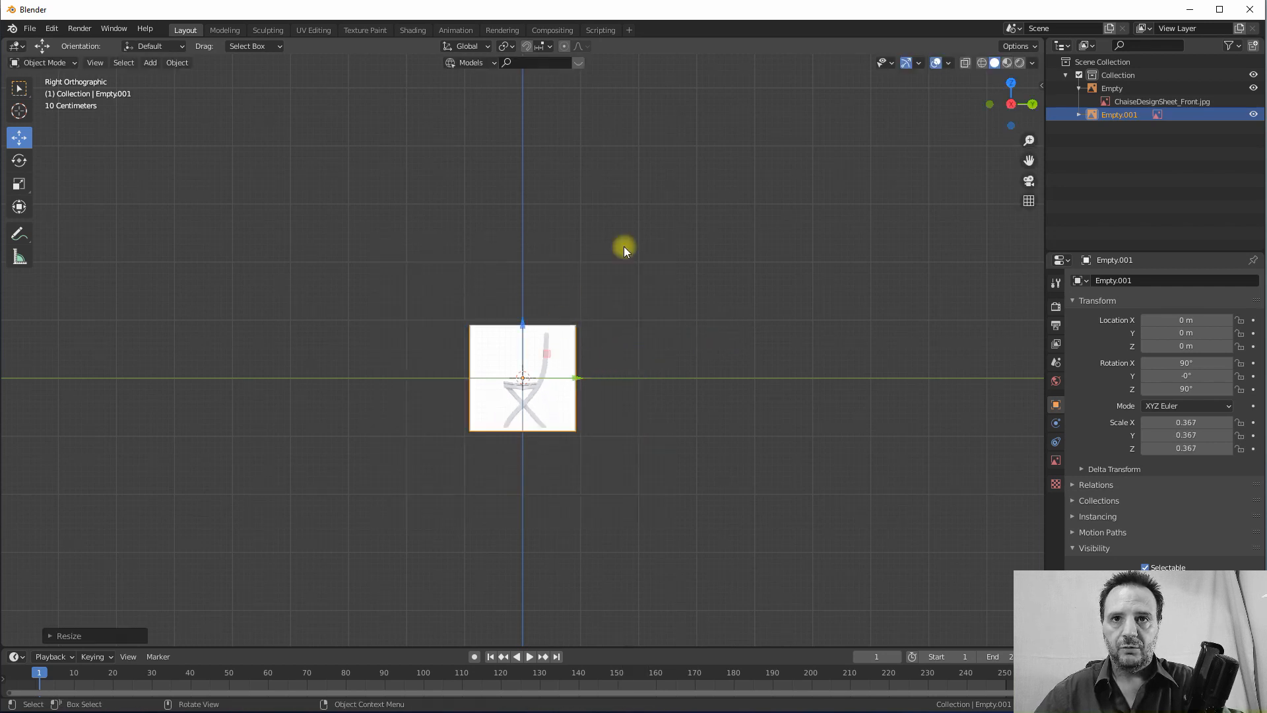
# - Set the side reference image's X, Y and Z scale to 0.202, matching the front reference image
pyautogui.click(1134, 104)
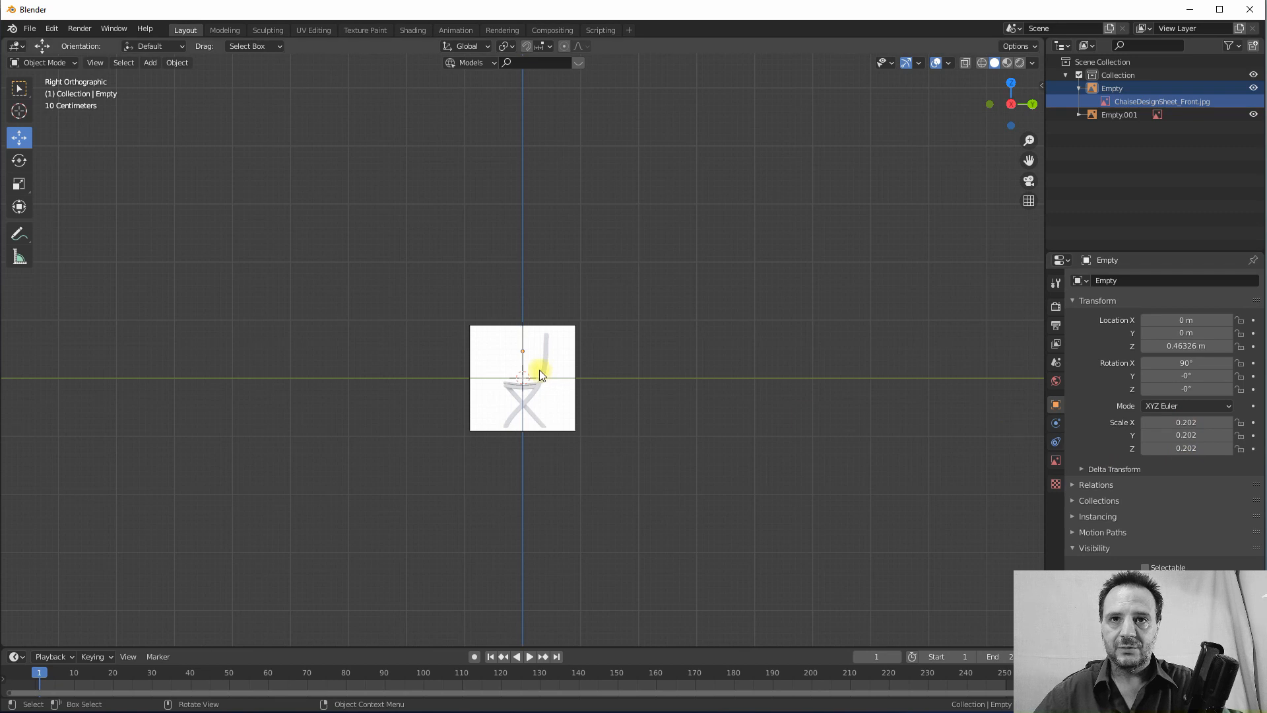
pyautogui.click(563, 343)
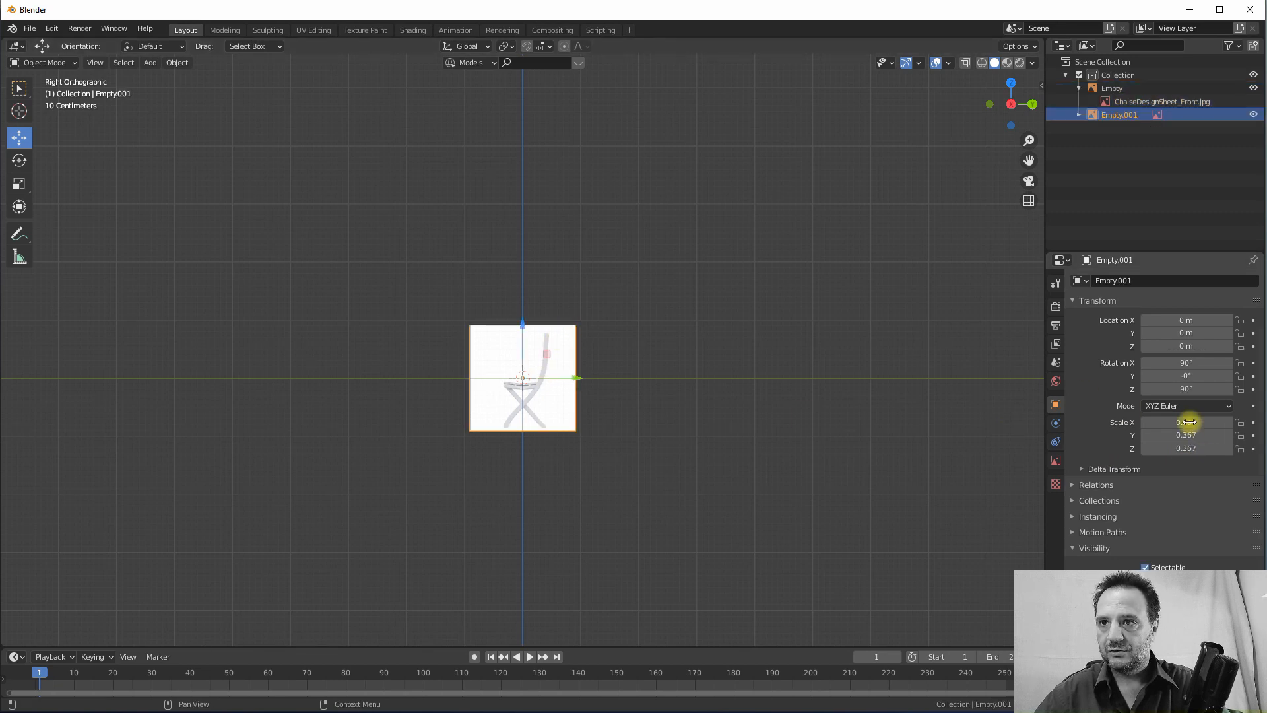
pyautogui.moveTo(1186, 422); pyautogui.dragTo(1189, 421)
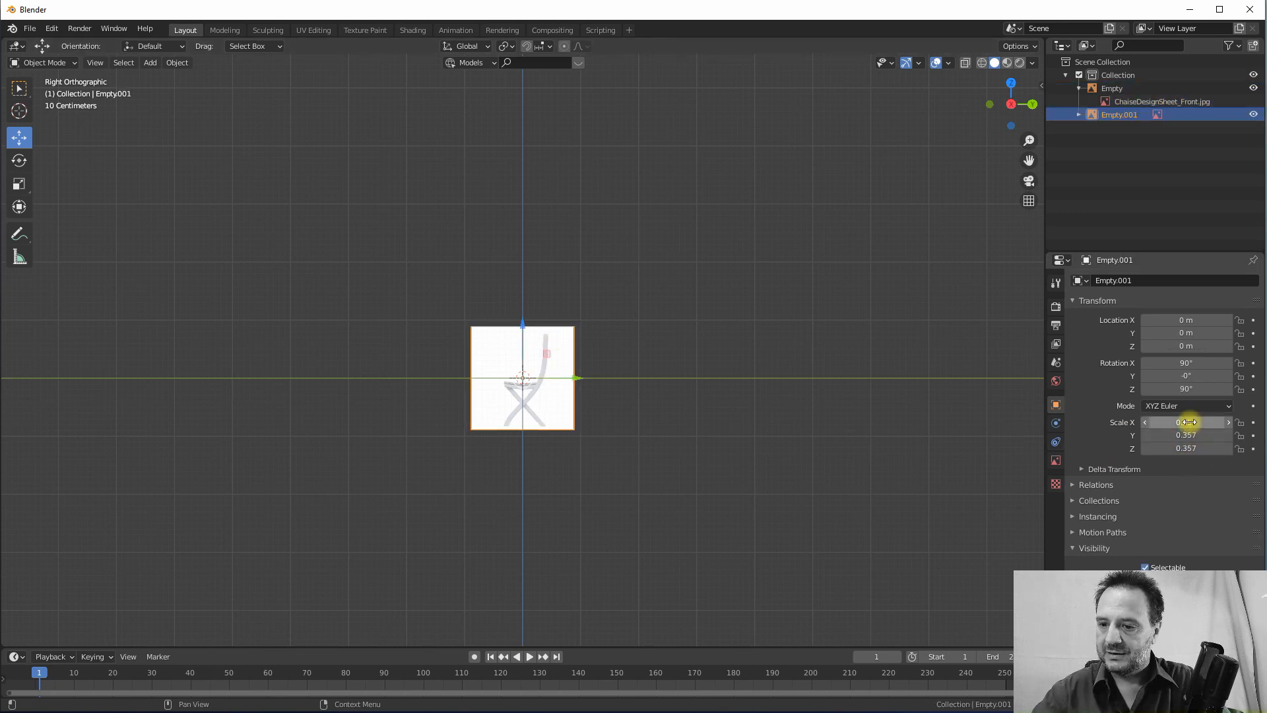
pyautogui.click(1190, 422)
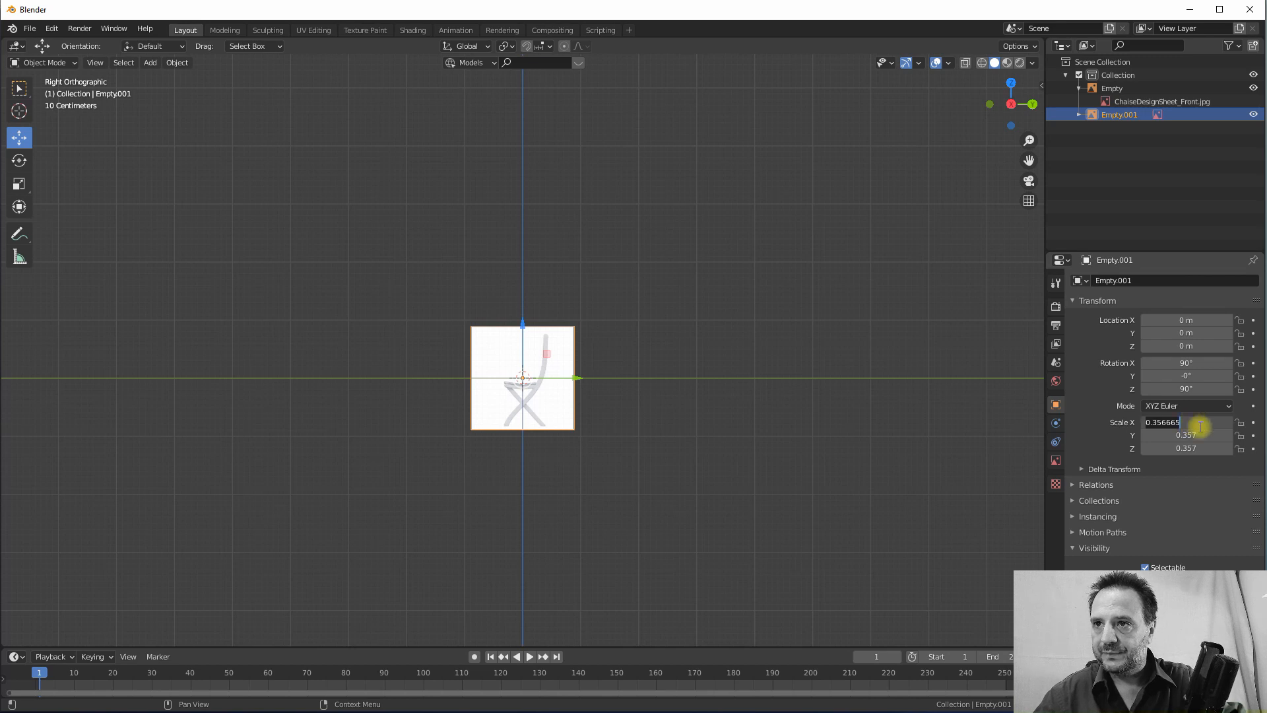
pyautogui.click(1109, 448)
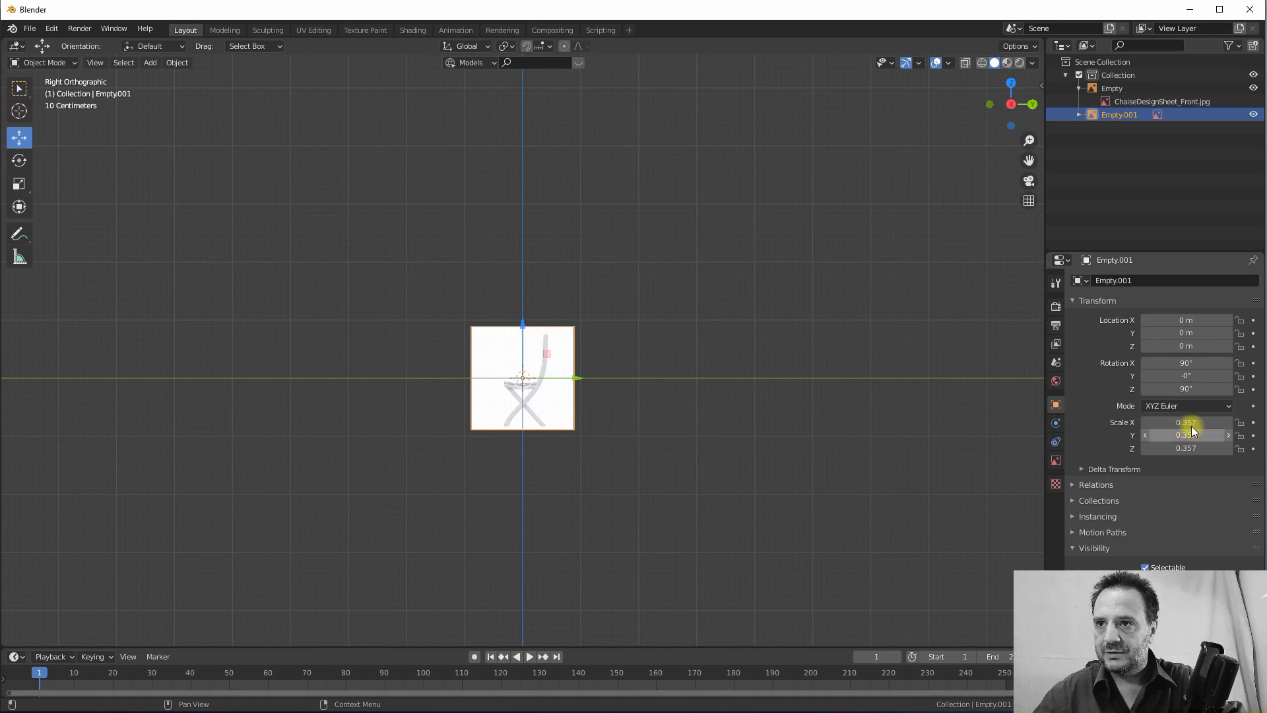
pyautogui.moveTo(1192, 426); pyautogui.dragTo(1192, 448)
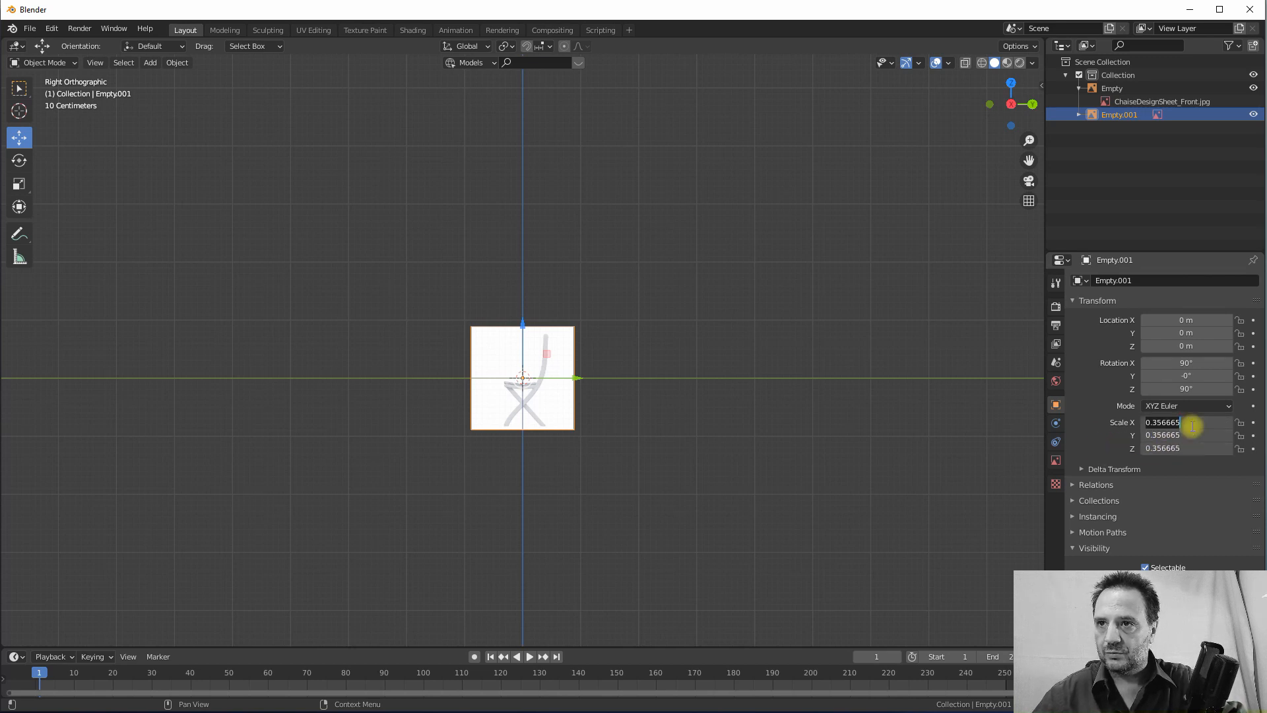
pyautogui.write('0.202')
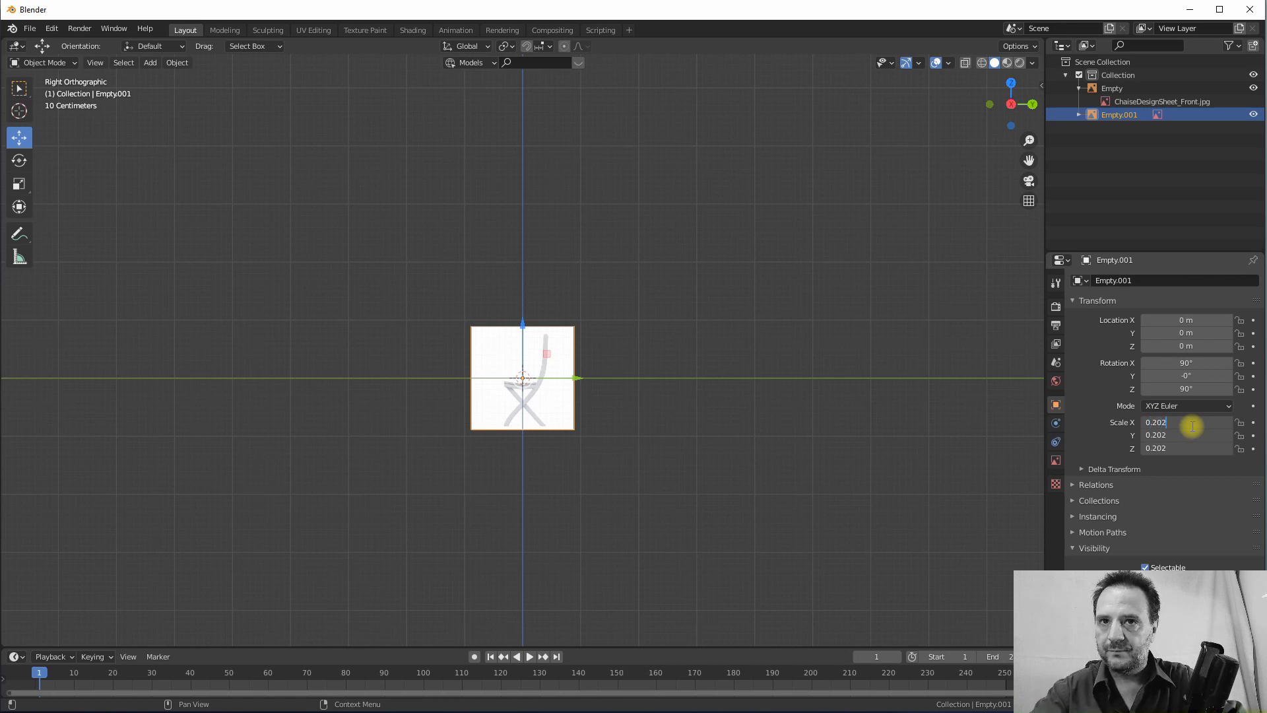
pyautogui.press('Return')
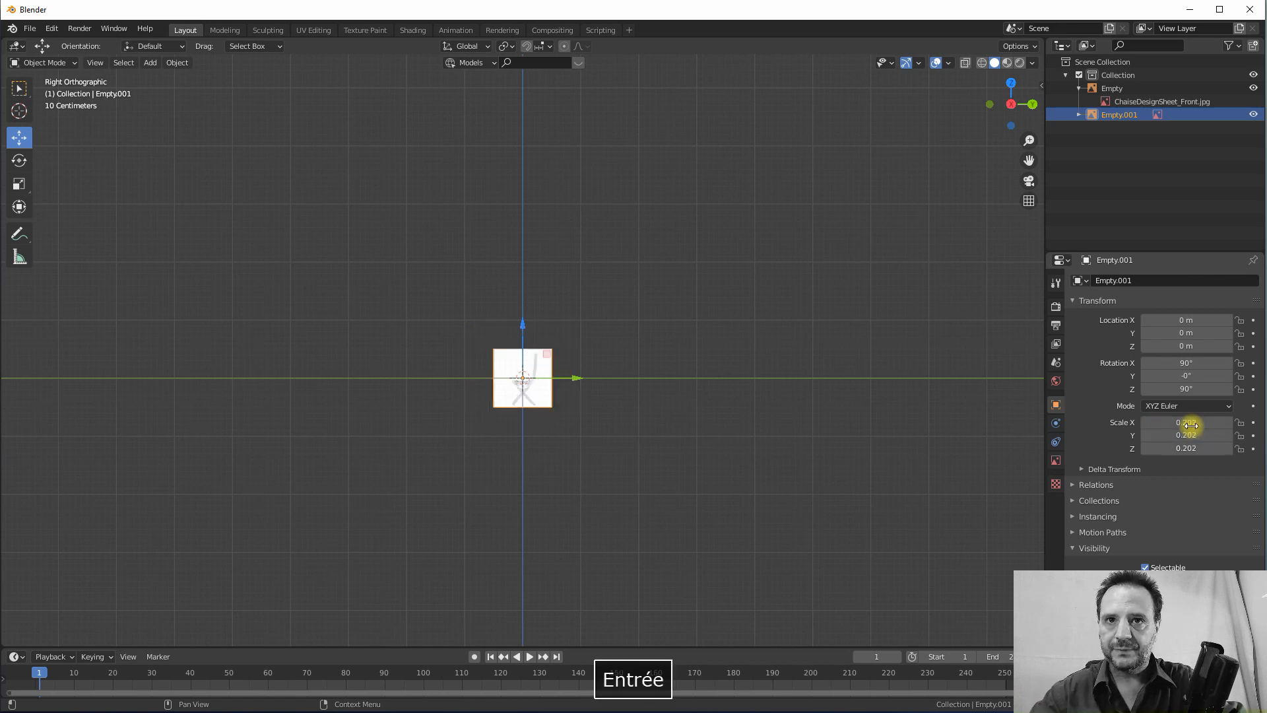
# - Raise the side reference image about 0.466 m along Z so the chair legs rest on the ground, and make it unselectable
pyautogui.scroll(6, 570, 374)
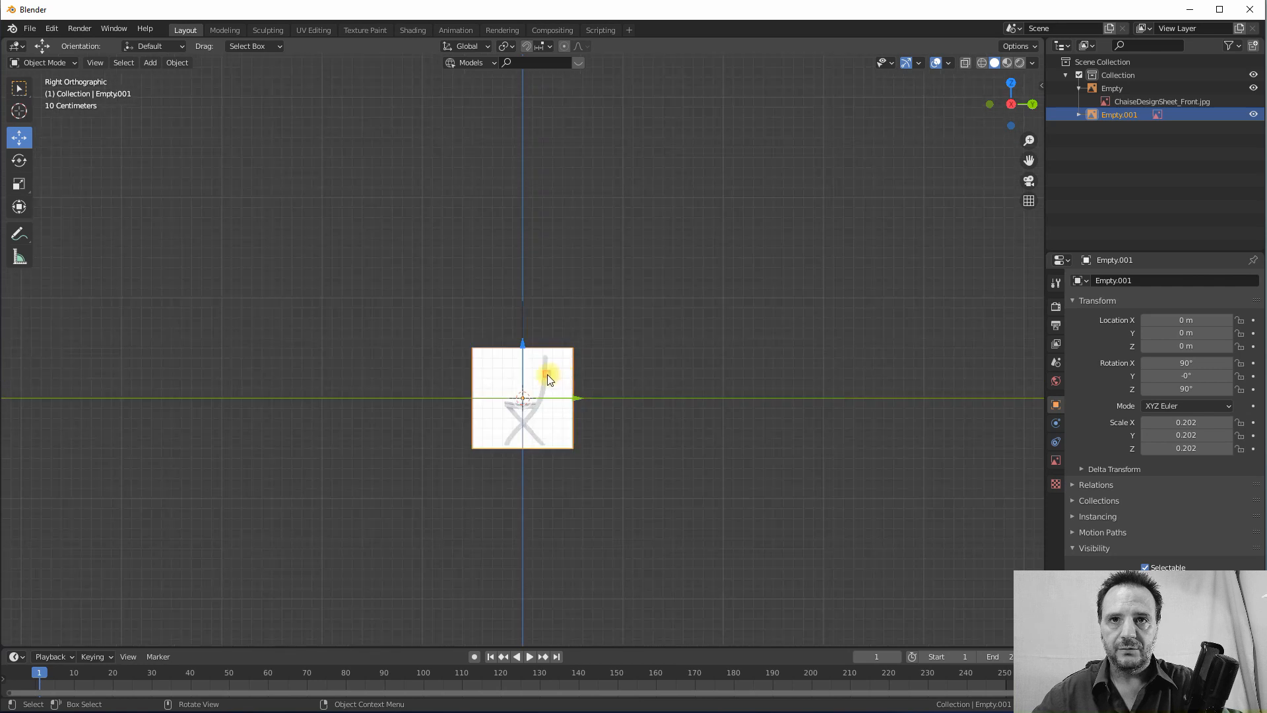
pyautogui.press('g')
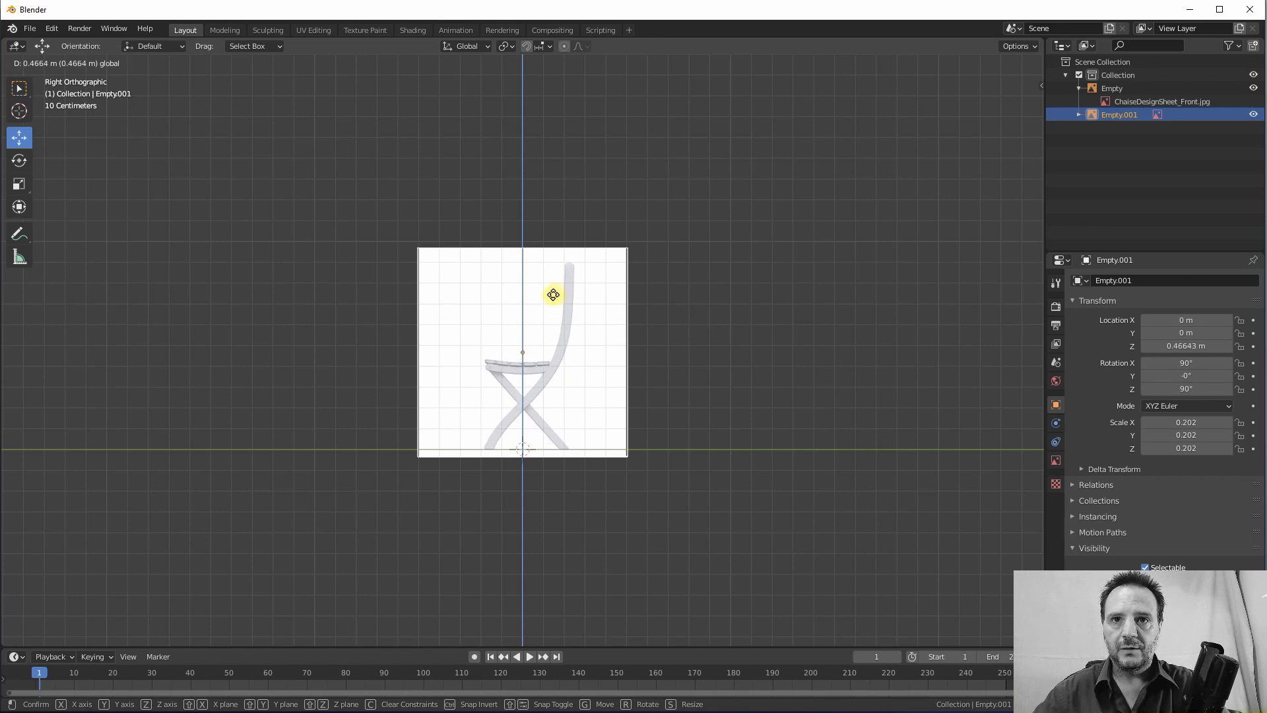
pyautogui.click(582, 286)
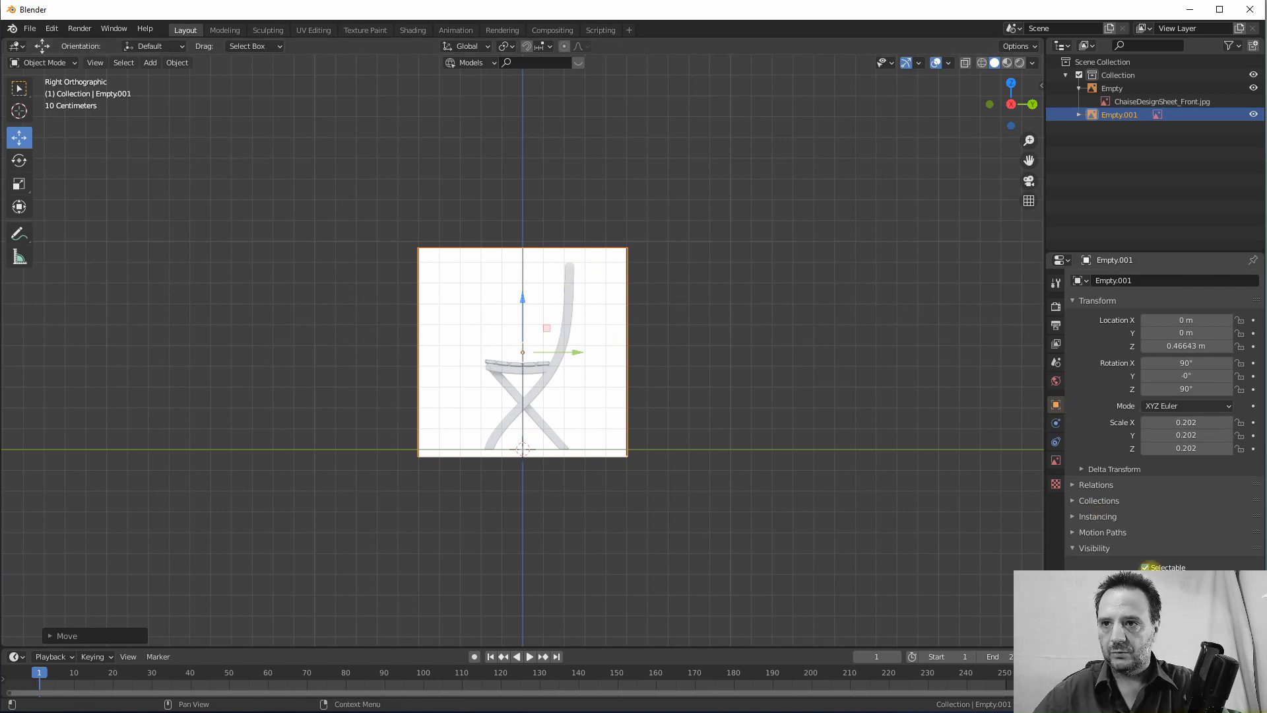
pyautogui.click(1145, 567)
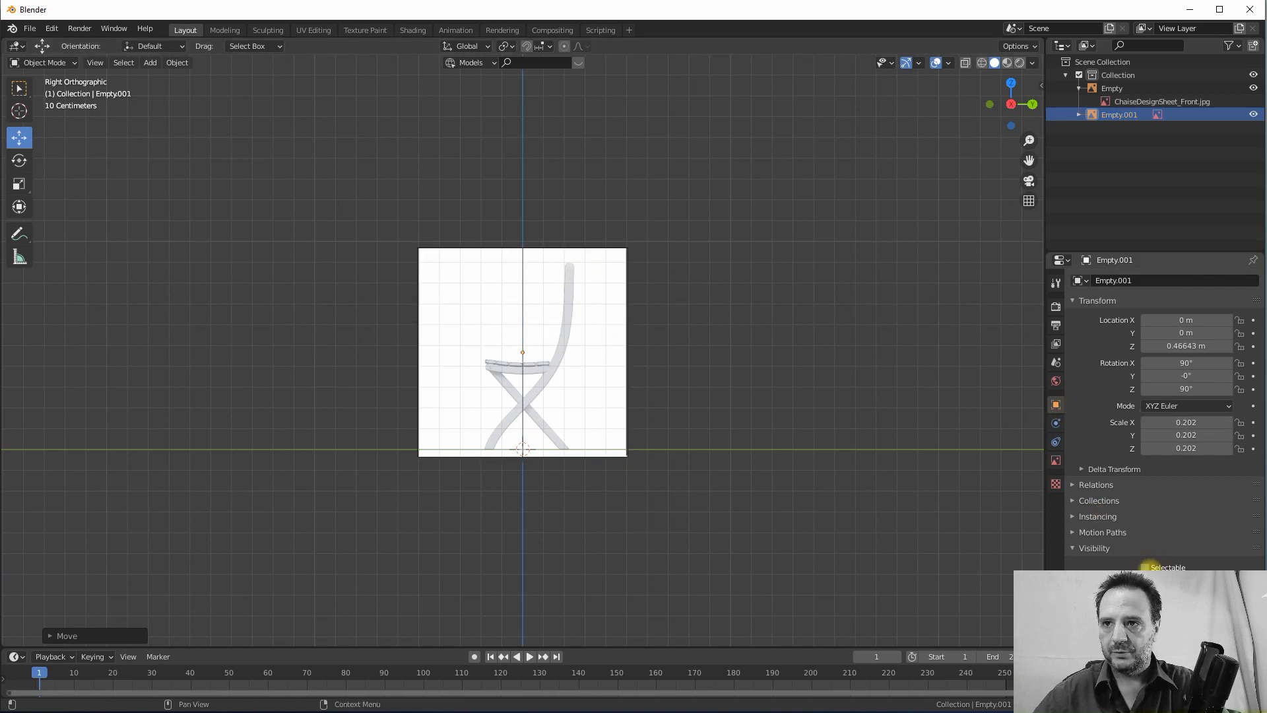
# - Enable transparency for the ChaiseDesignSheet_Side.jpg reference image and set its opacity to 0.25
pyautogui.click(1075, 464)
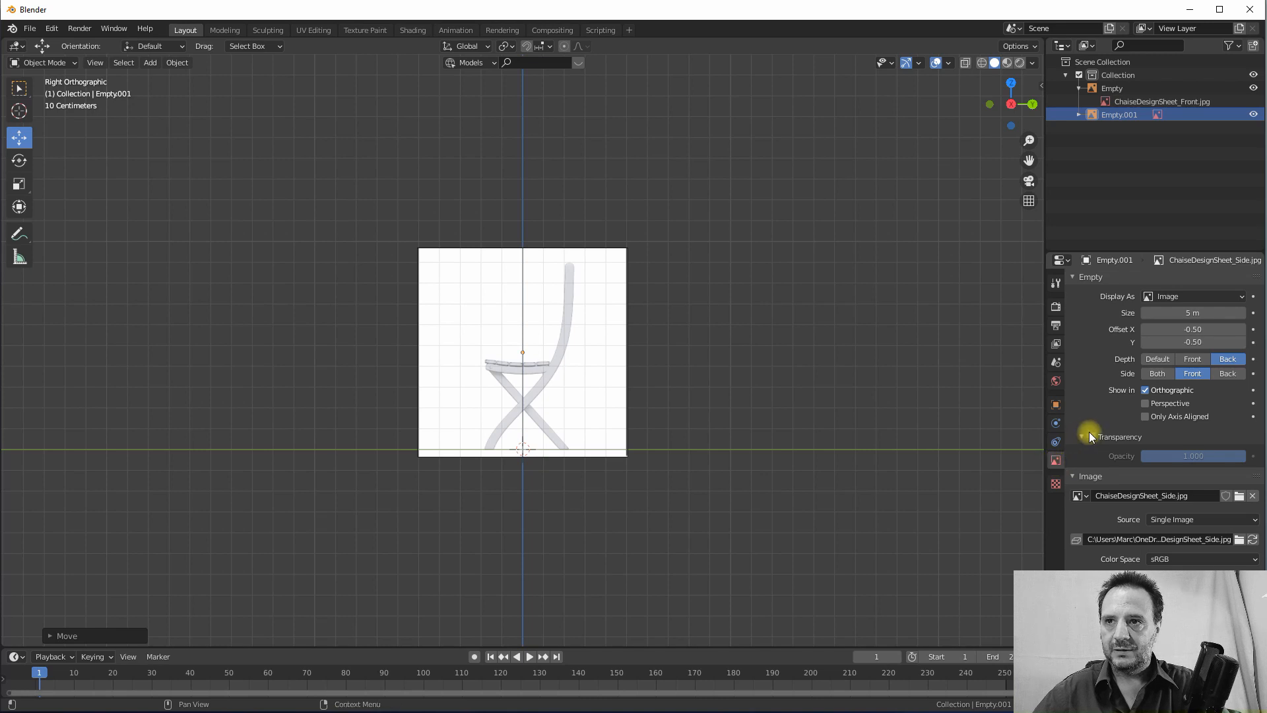
pyautogui.click(1091, 437)
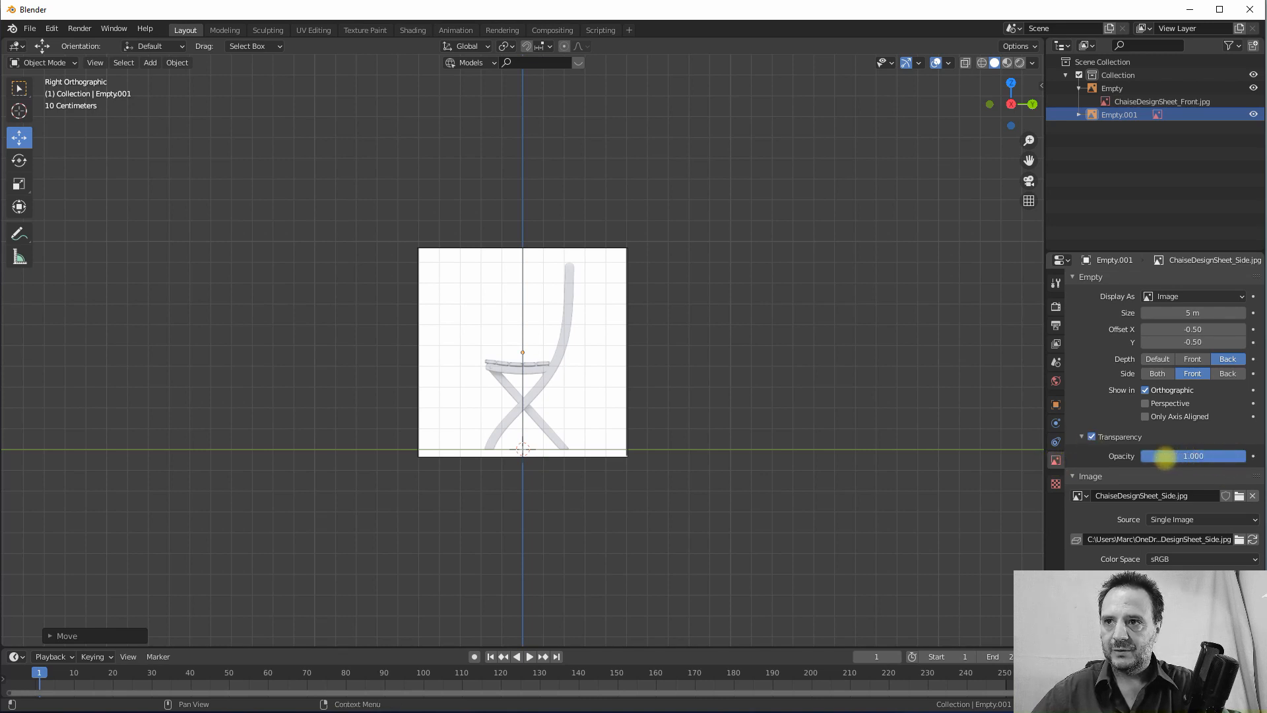
pyautogui.moveTo(1192, 458)
pyautogui.mouseDown()
pyautogui.moveTo(1099, 452)
pyautogui.moveTo(1262, 453)
pyautogui.moveTo(1184, 456)
pyautogui.mouseUp()
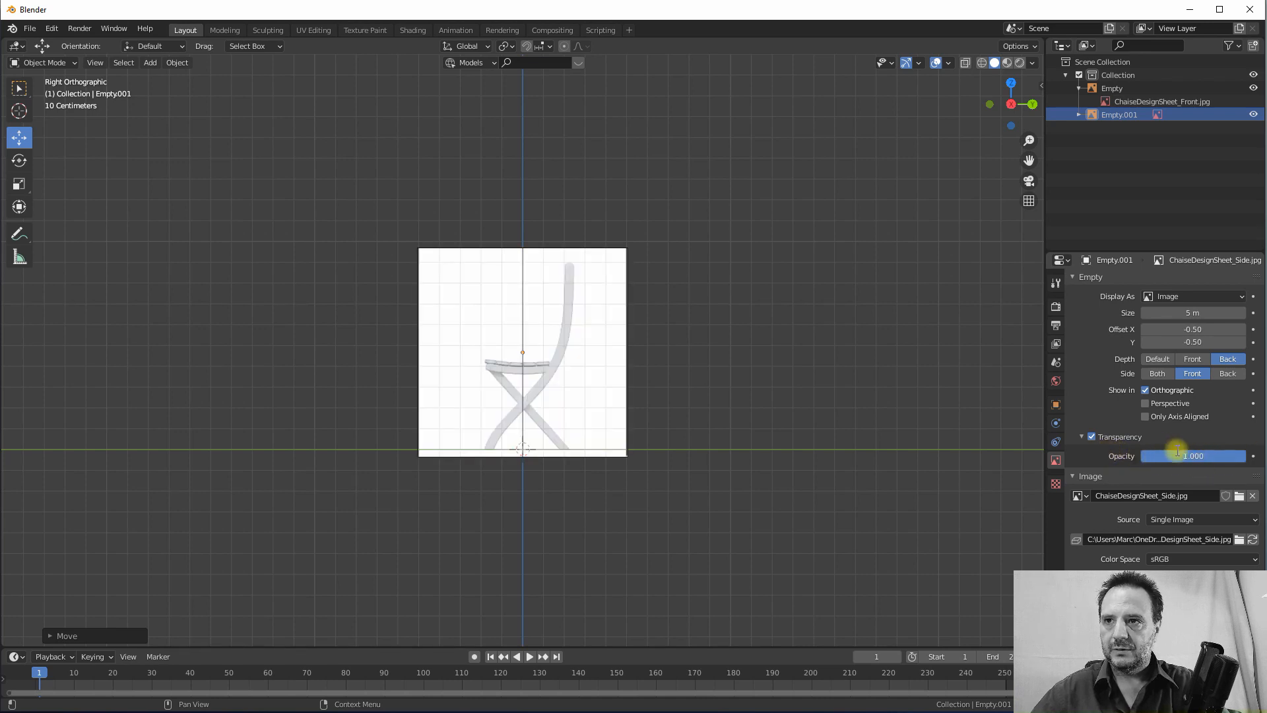
pyautogui.click(1177, 455)
pyautogui.write('0.')
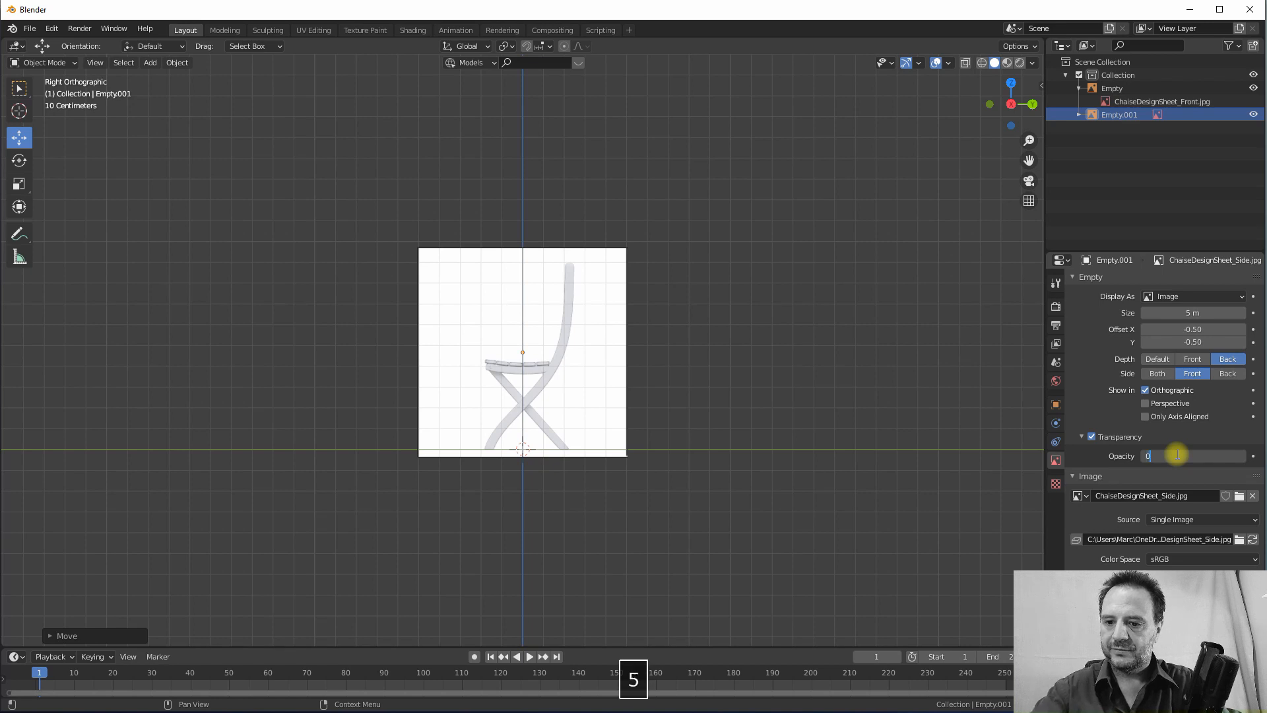
pyautogui.write('25')
pyautogui.press('Return')
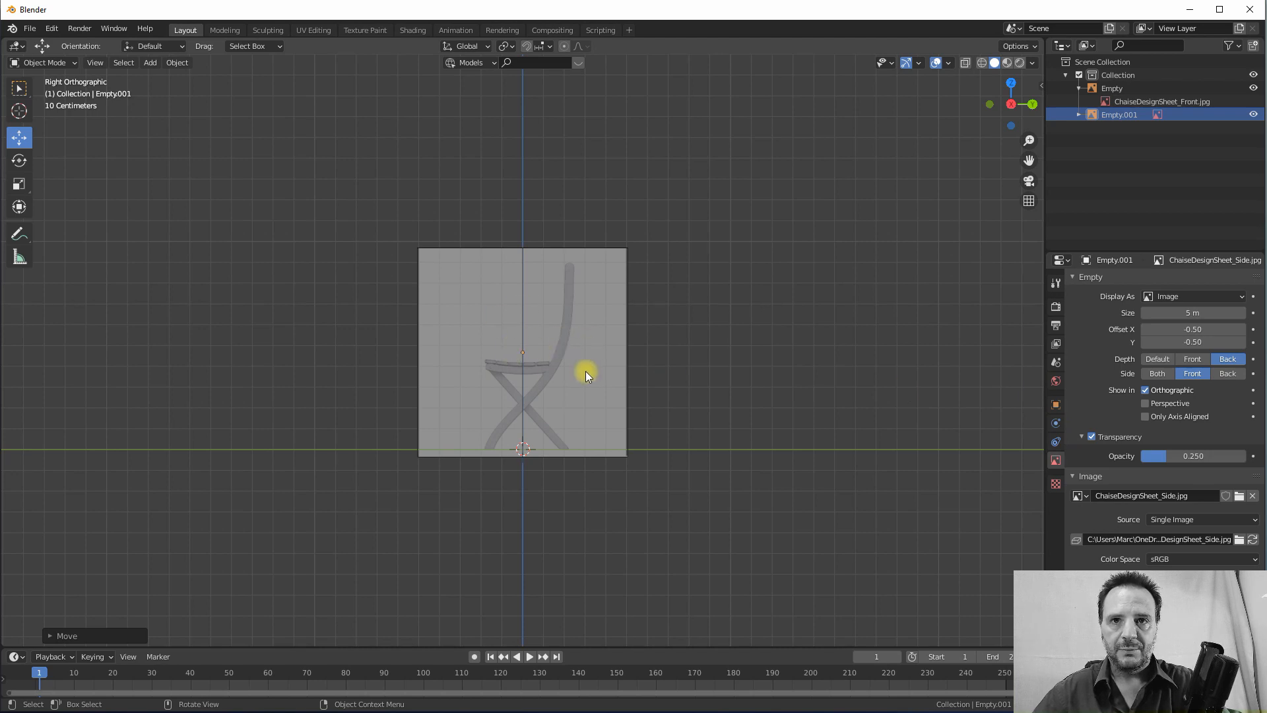
# - Restrict the side reference image to display only in axis-aligned views and check it from a perspective view
pyautogui.scroll(3, 482, 449)
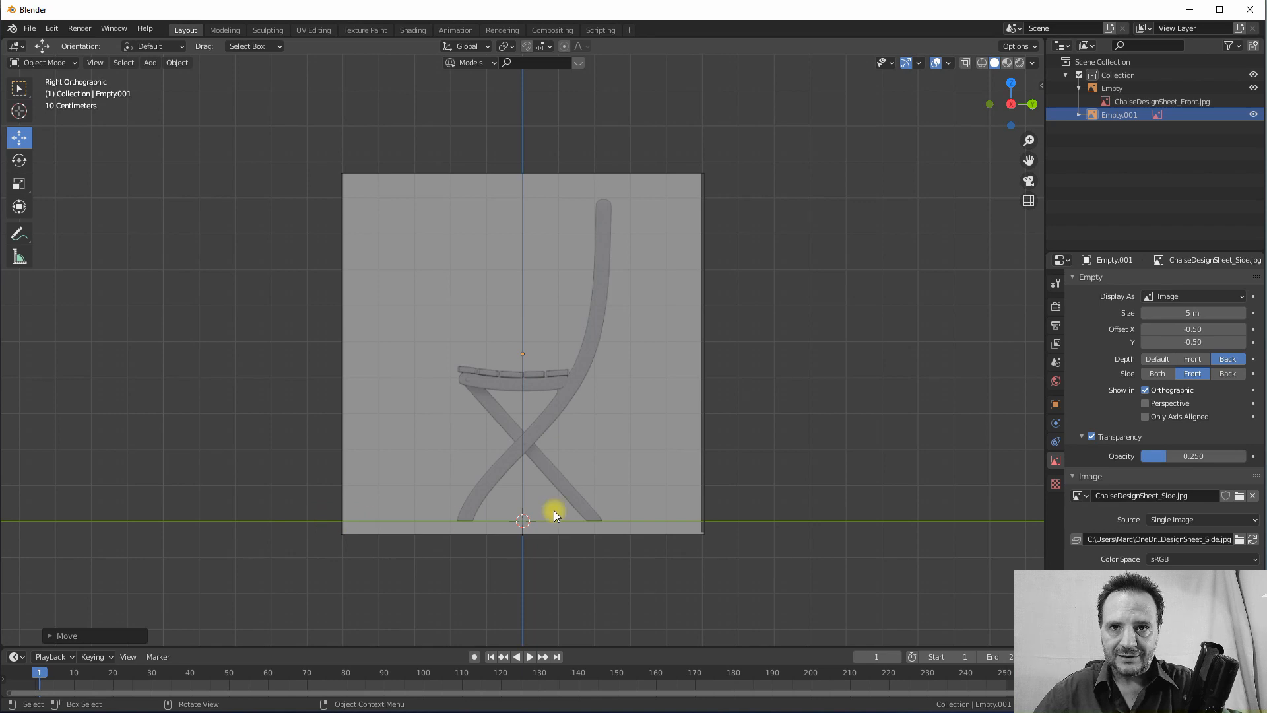
pyautogui.scroll(-4, 500, 449)
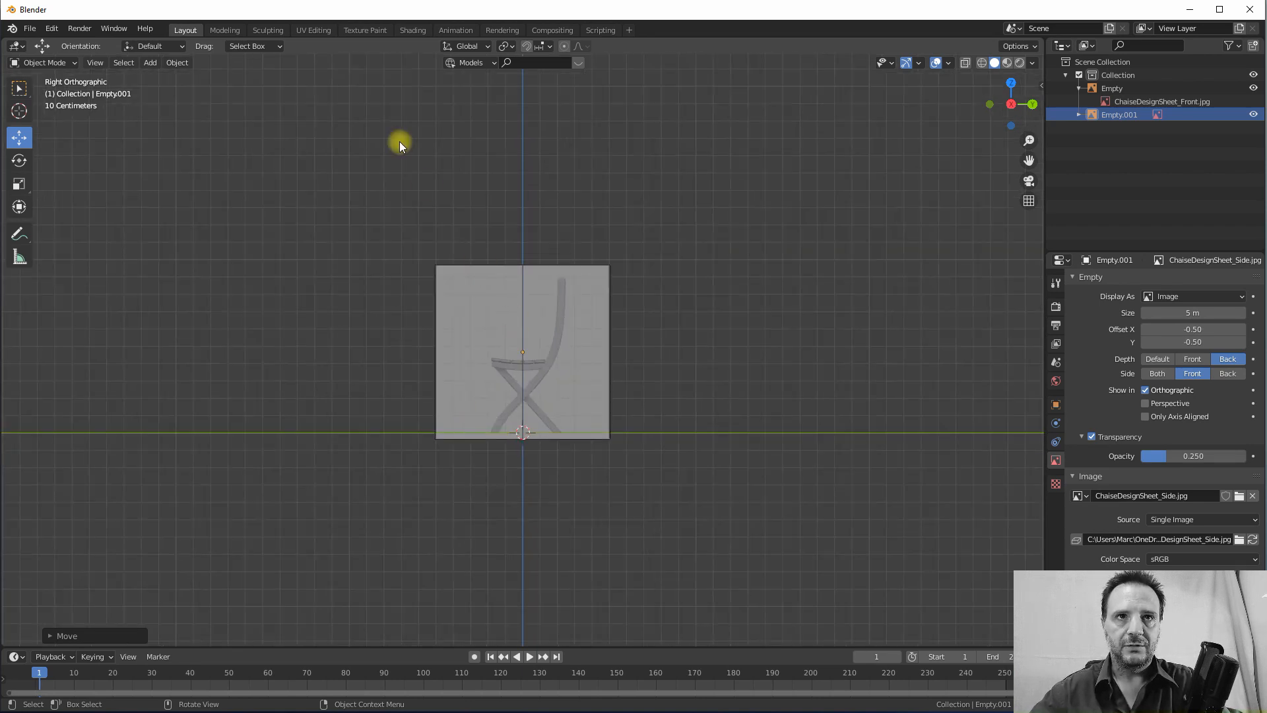
pyautogui.moveTo(430, 134); pyautogui.dragTo(562, 289, button='middle')
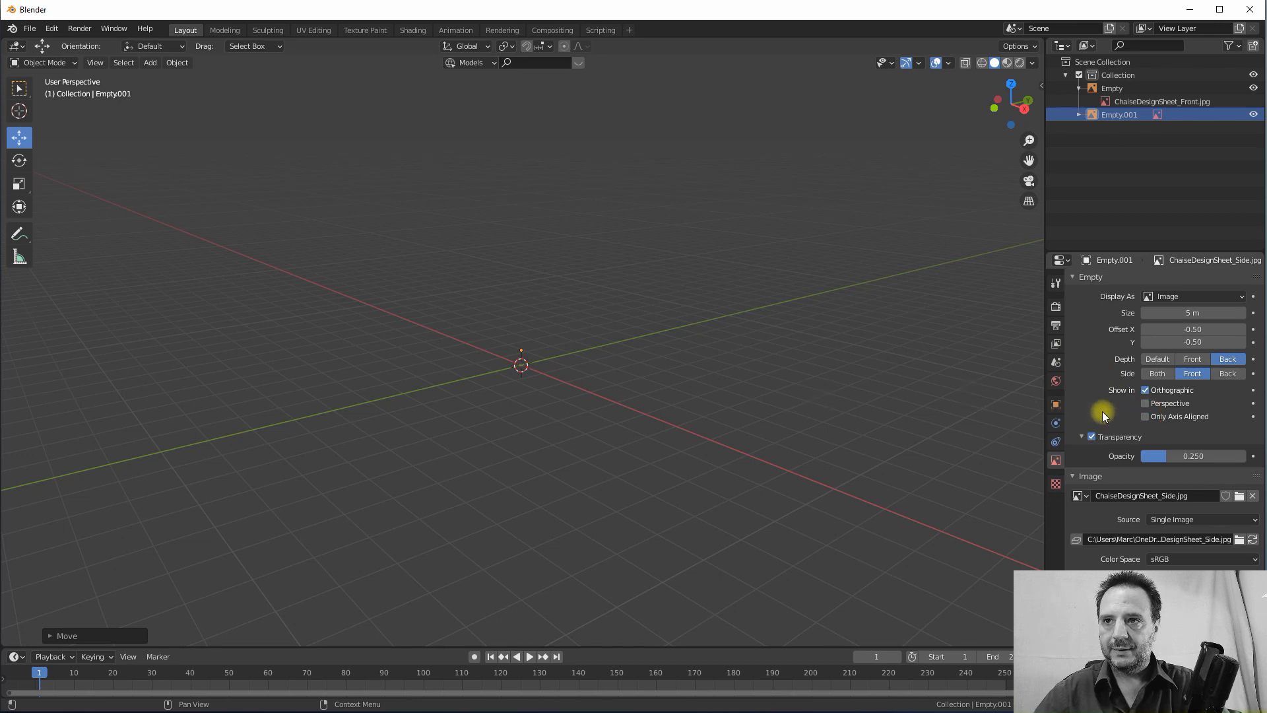
pyautogui.click(1147, 418)
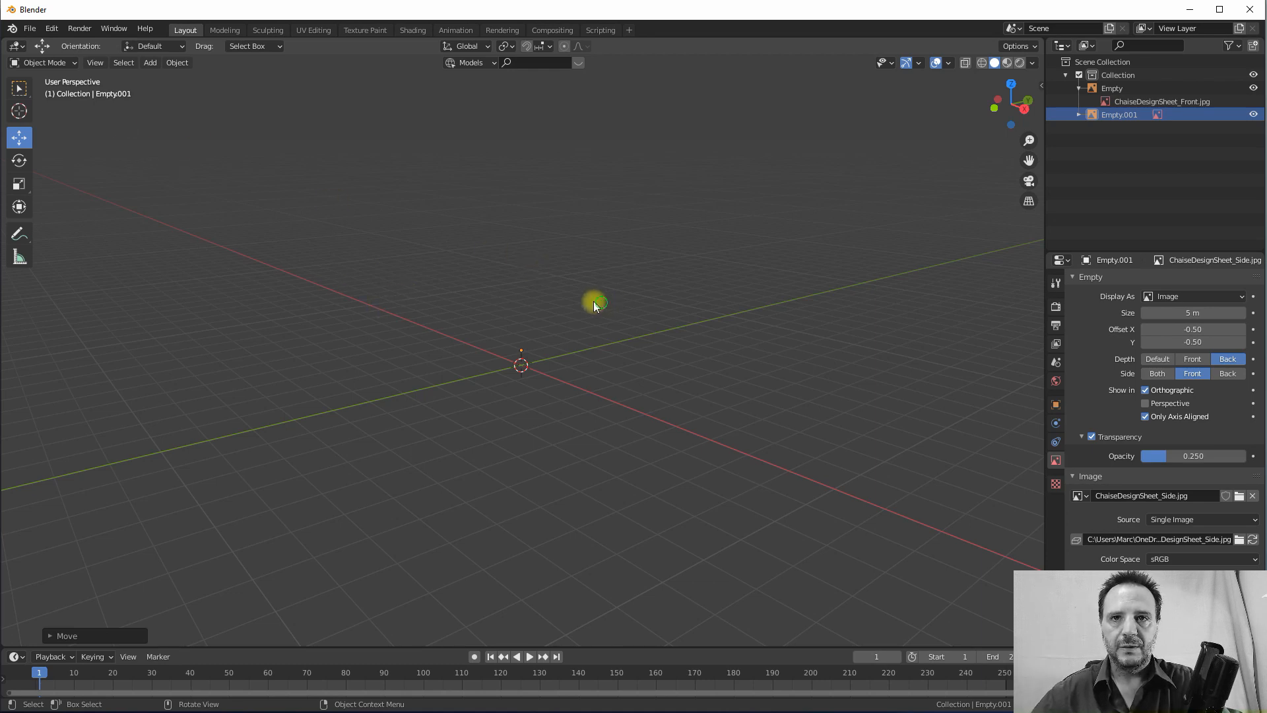
pyautogui.moveTo(593, 301); pyautogui.dragTo(525, 286, button='middle')
pyautogui.scroll(5, 533, 311)
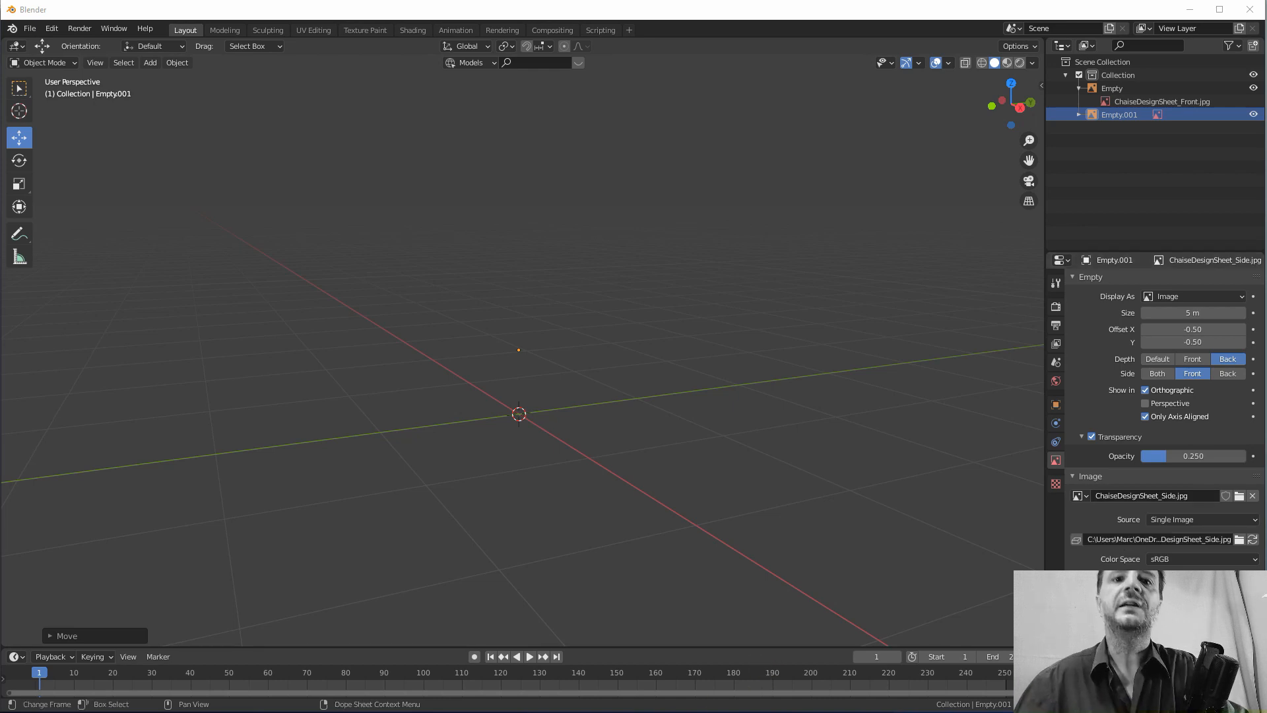
# - Switch to the browser, look through the "3d low poly" image results for examples of the style, and return to Blender
pyautogui.hotkey('alt', 'Tab')
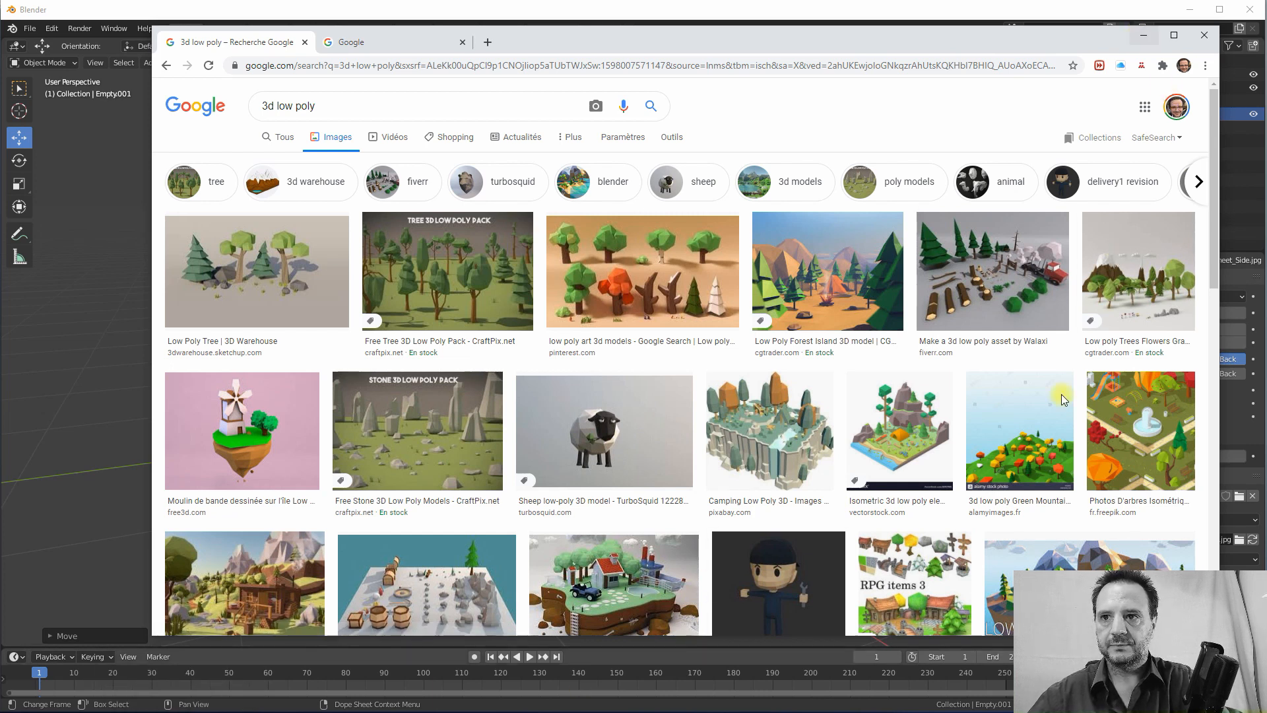
pyautogui.click(1145, 36)
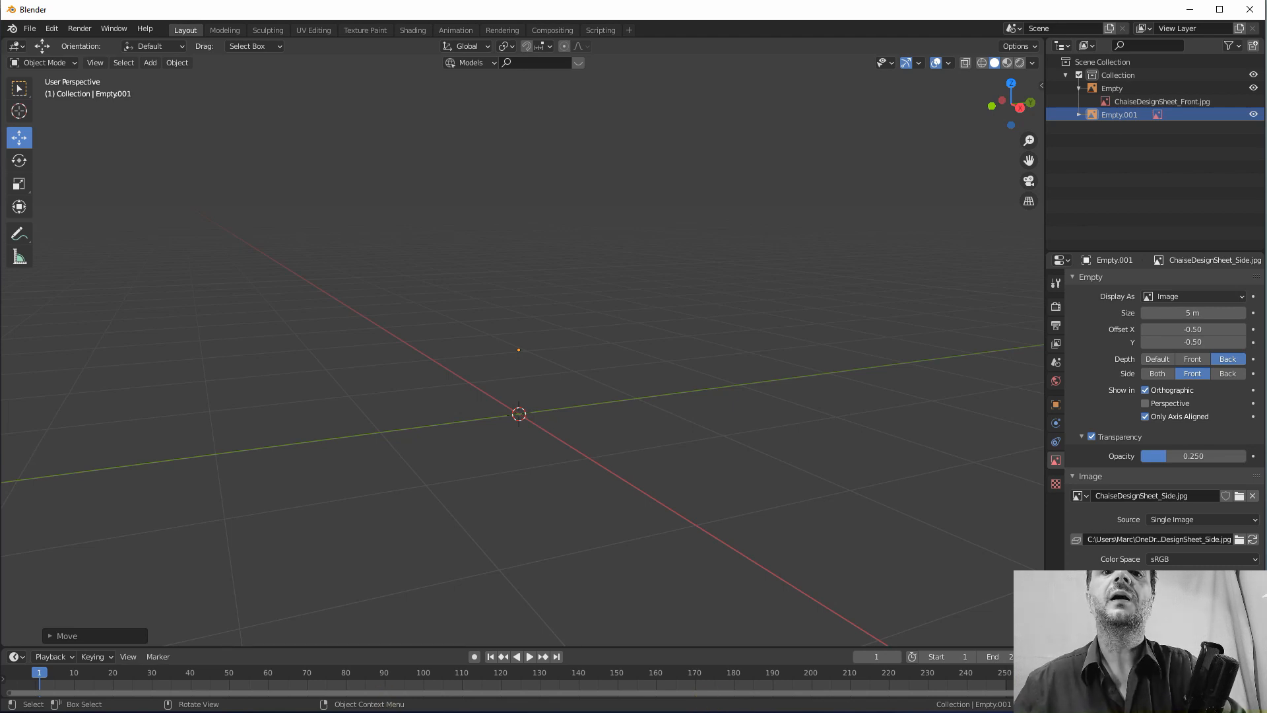
pyautogui.moveTo(177, 712)
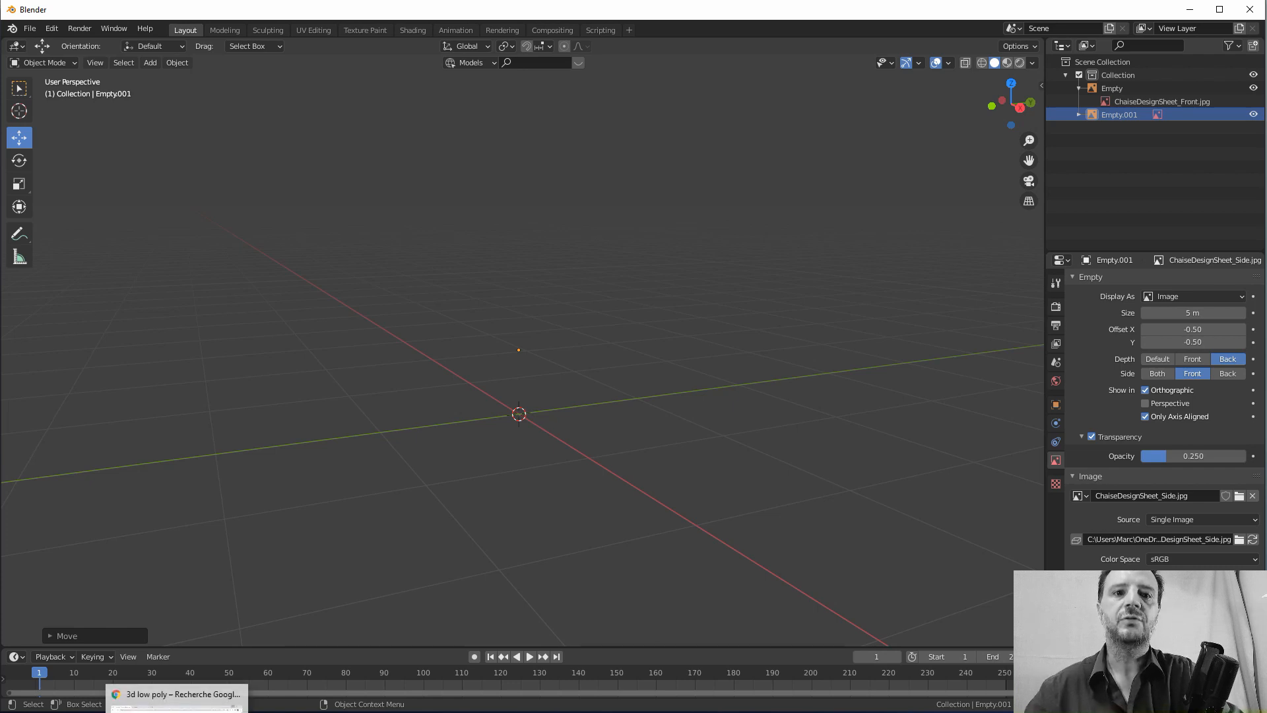
pyautogui.click(177, 706)
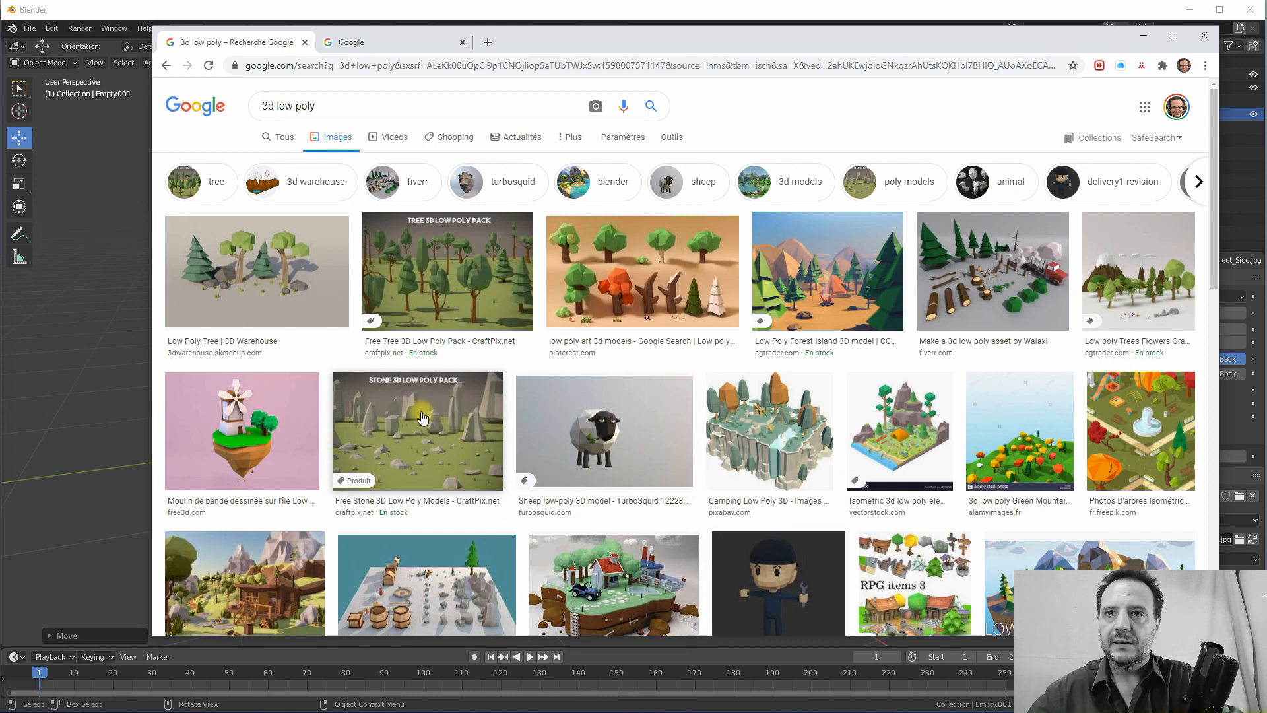
pyautogui.scroll(-2, 961, 327)
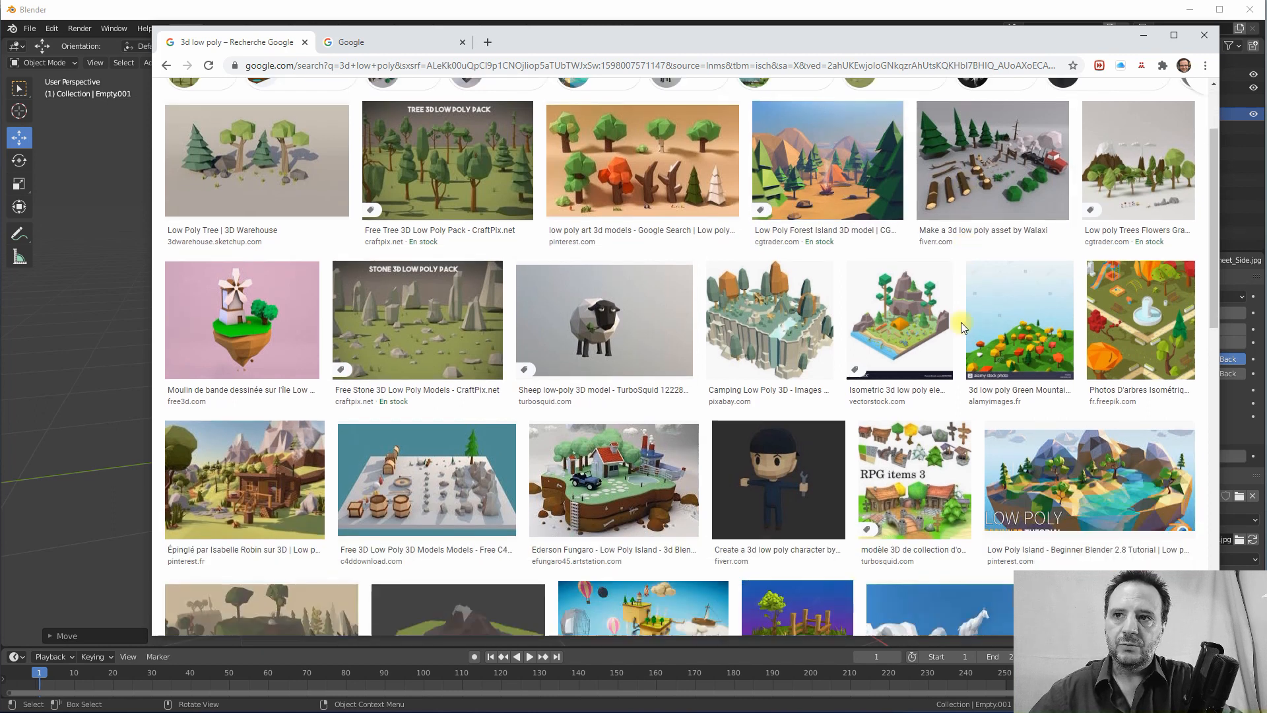
pyautogui.scroll(-1, 962, 328)
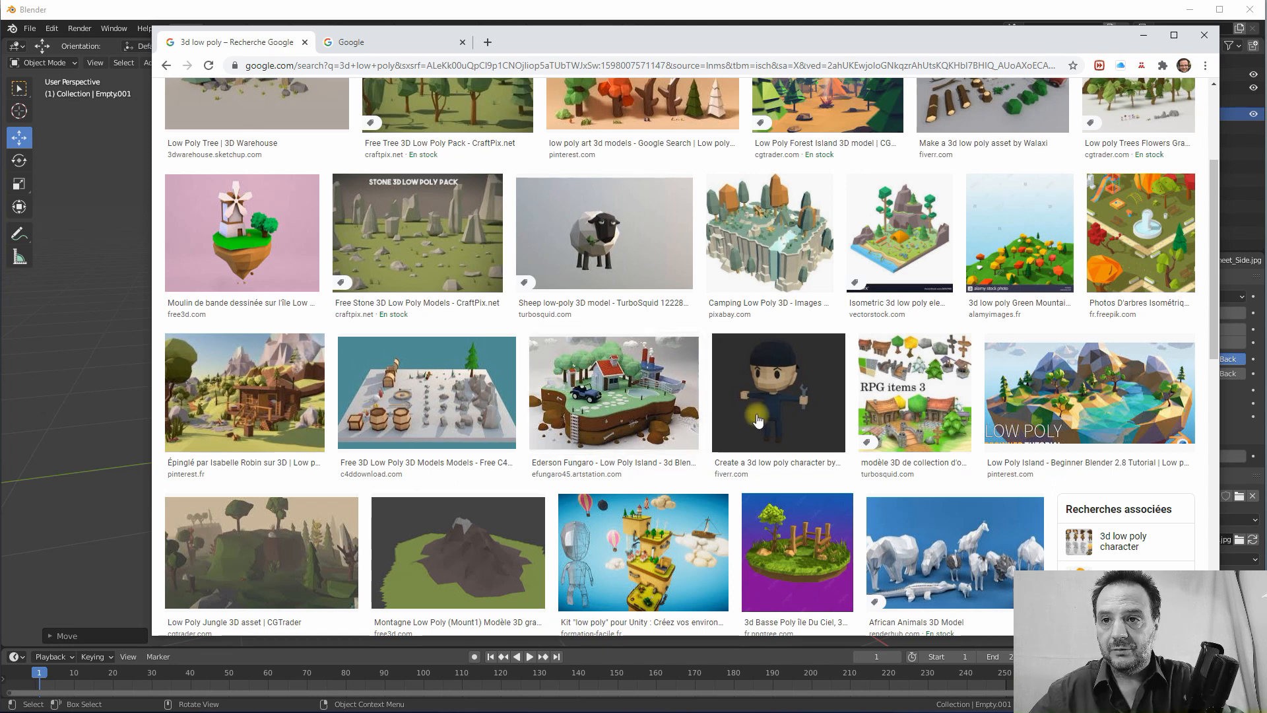
pyautogui.scroll(-2, 921, 434)
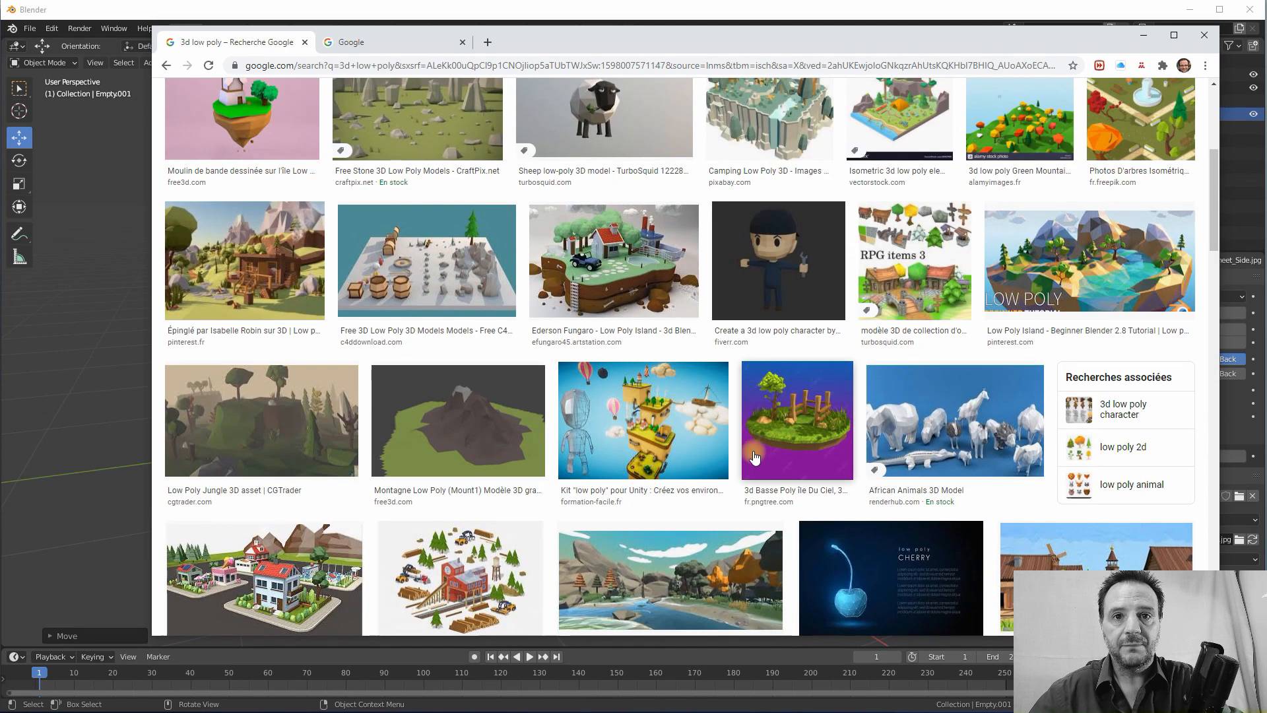
pyautogui.scroll(-4, 423, 406)
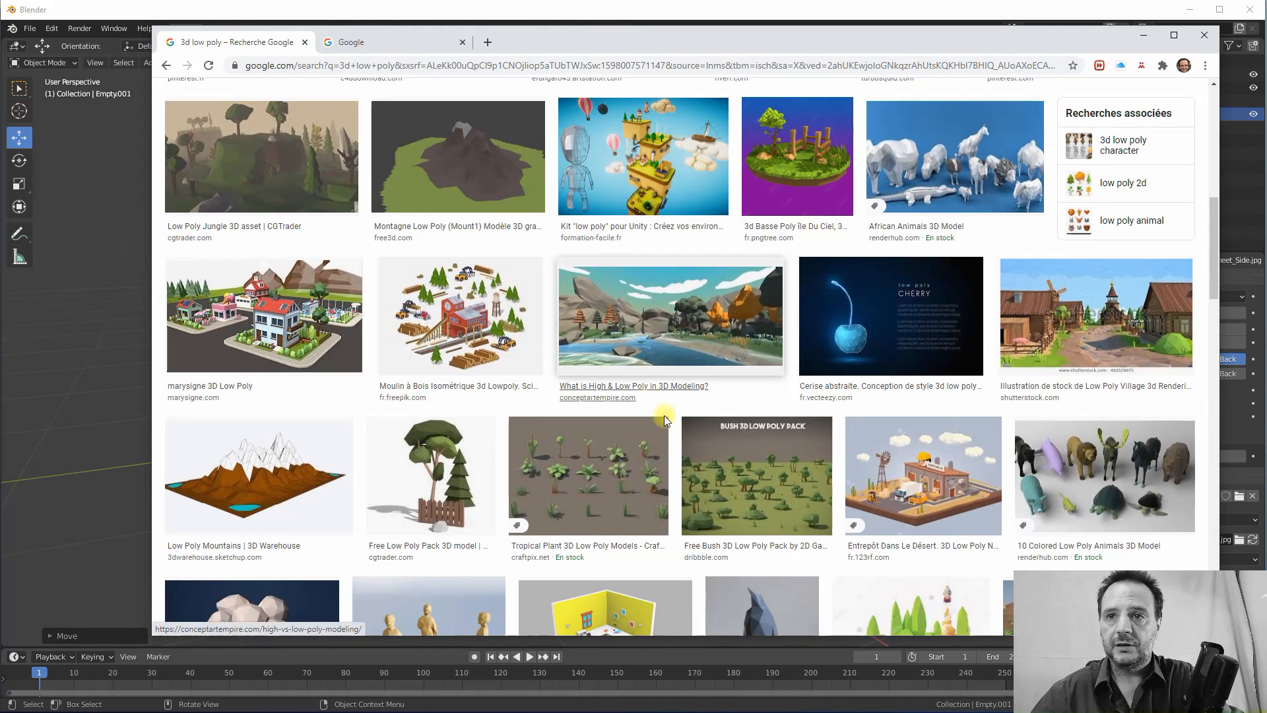
pyautogui.scroll(-2, 713, 429)
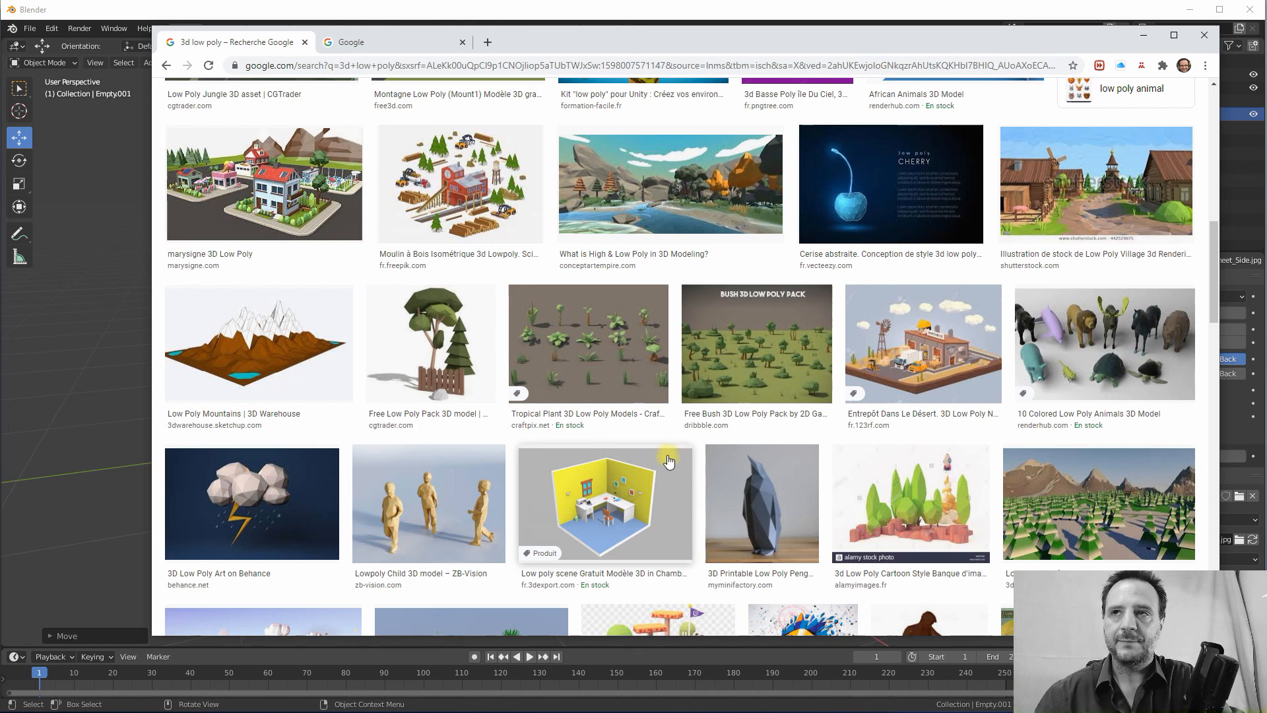
pyautogui.click(1147, 36)
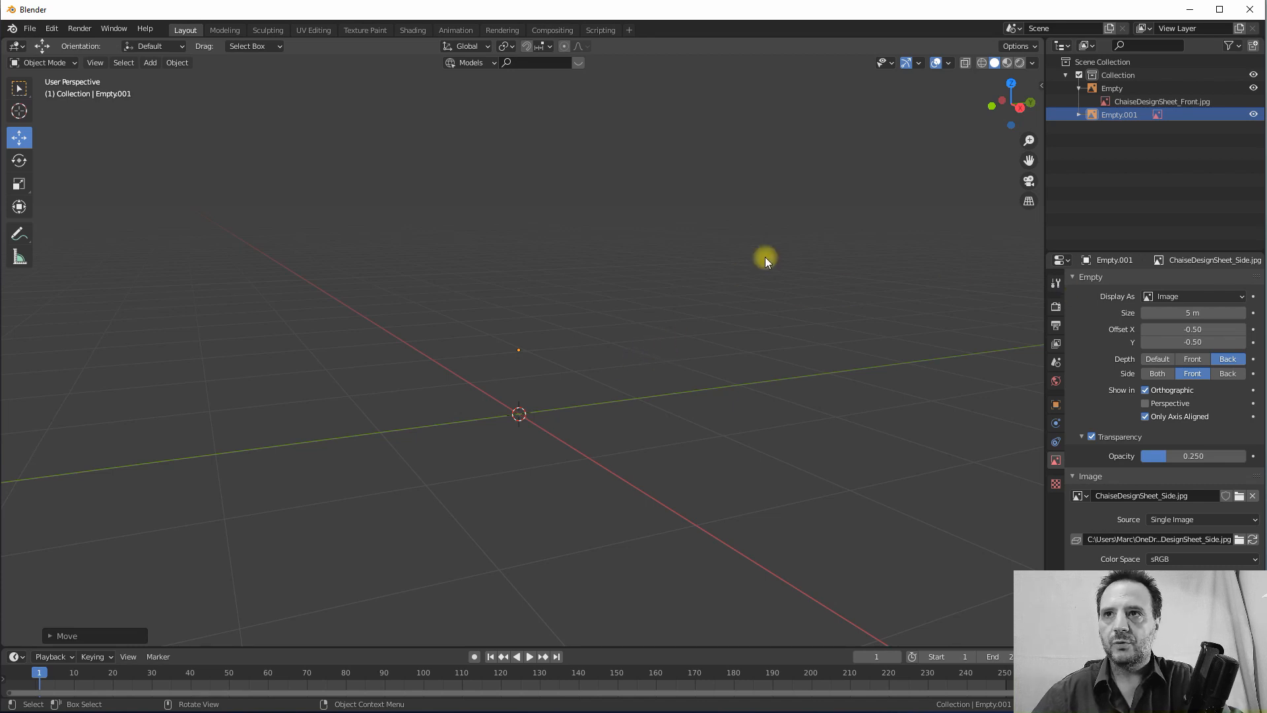
# - Add a Bezier curve at the world origin from the right orthographic view of the chair's side reference image
pyautogui.click(1022, 111)
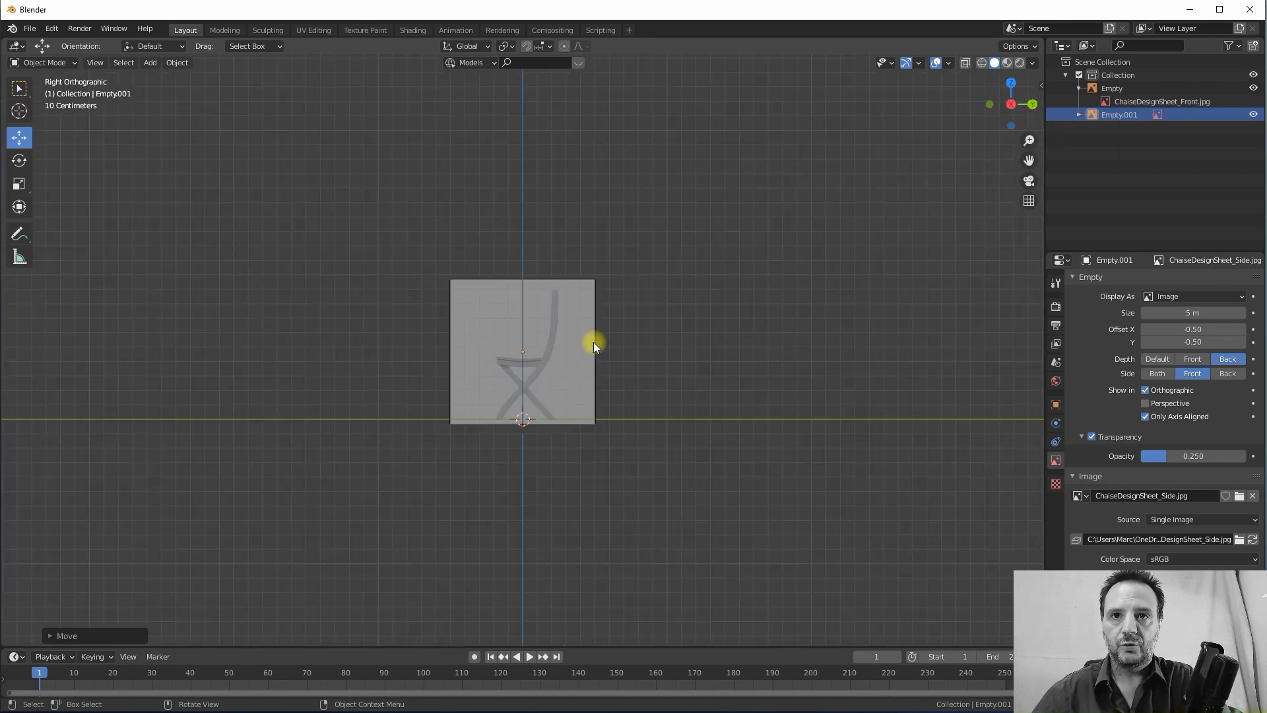
pyautogui.scroll(6, 519, 343)
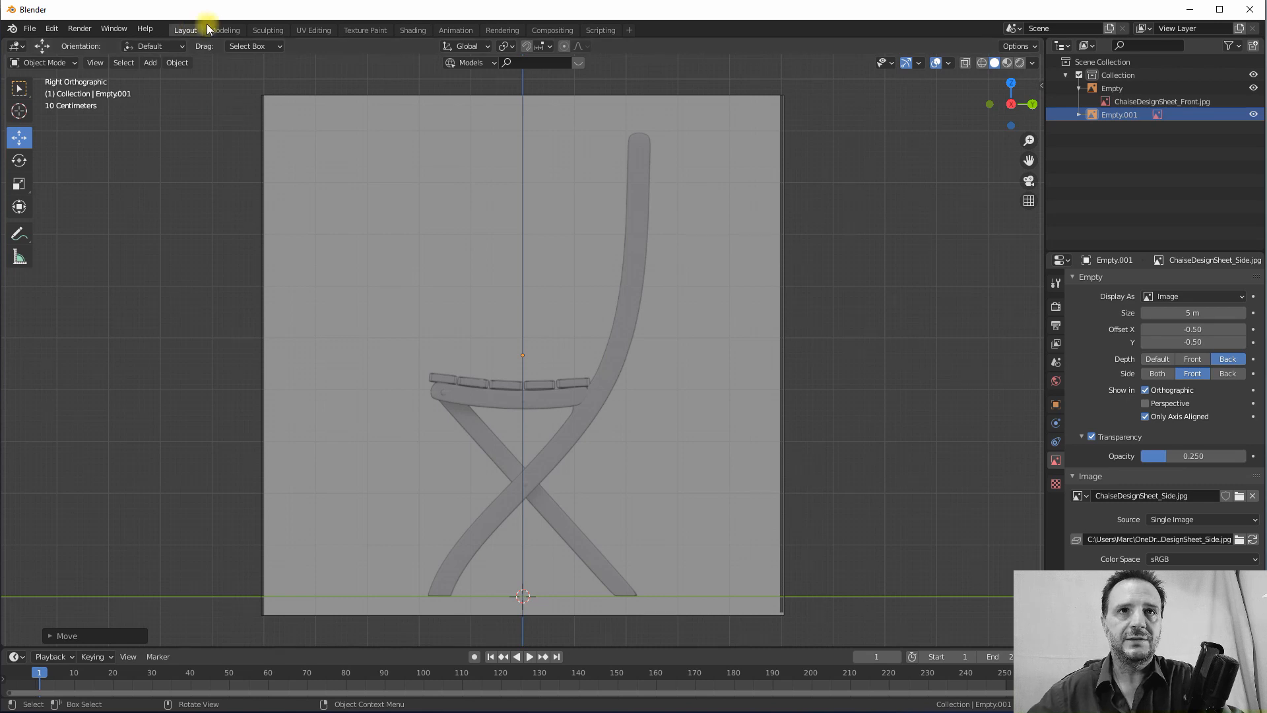
pyautogui.click(188, 64)
pyautogui.click(150, 62)
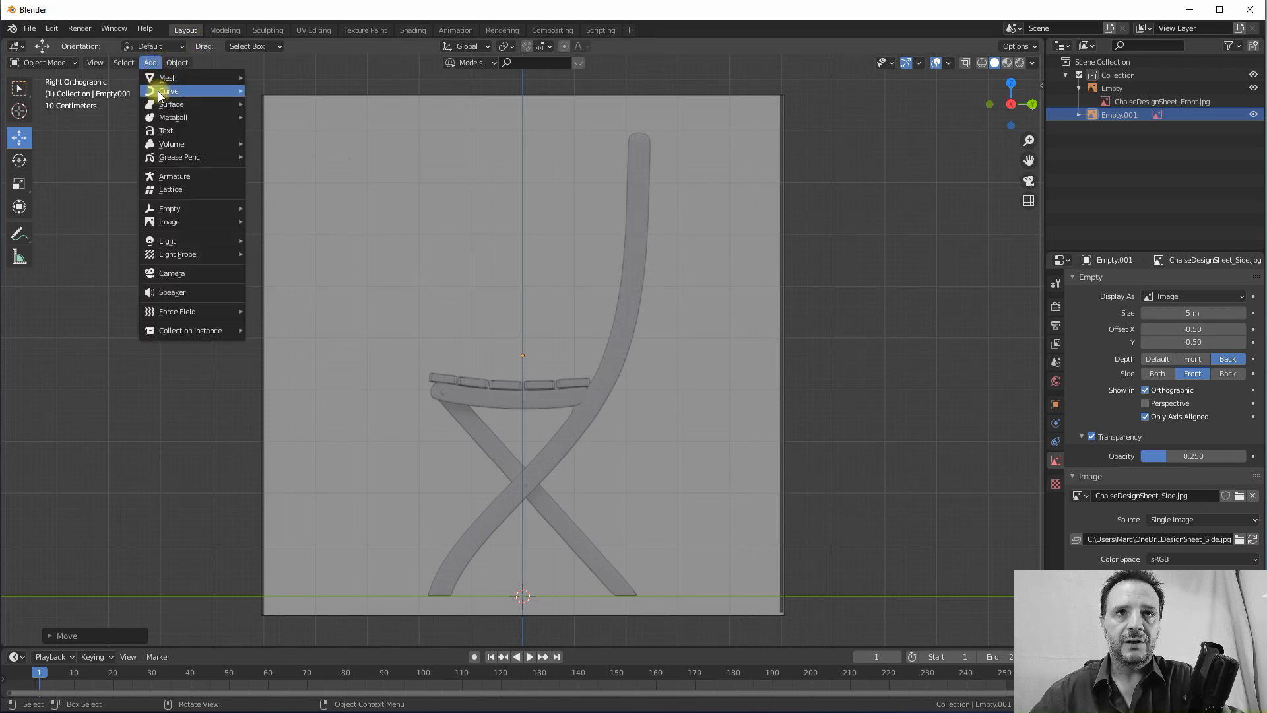
pyautogui.moveTo(160, 96)
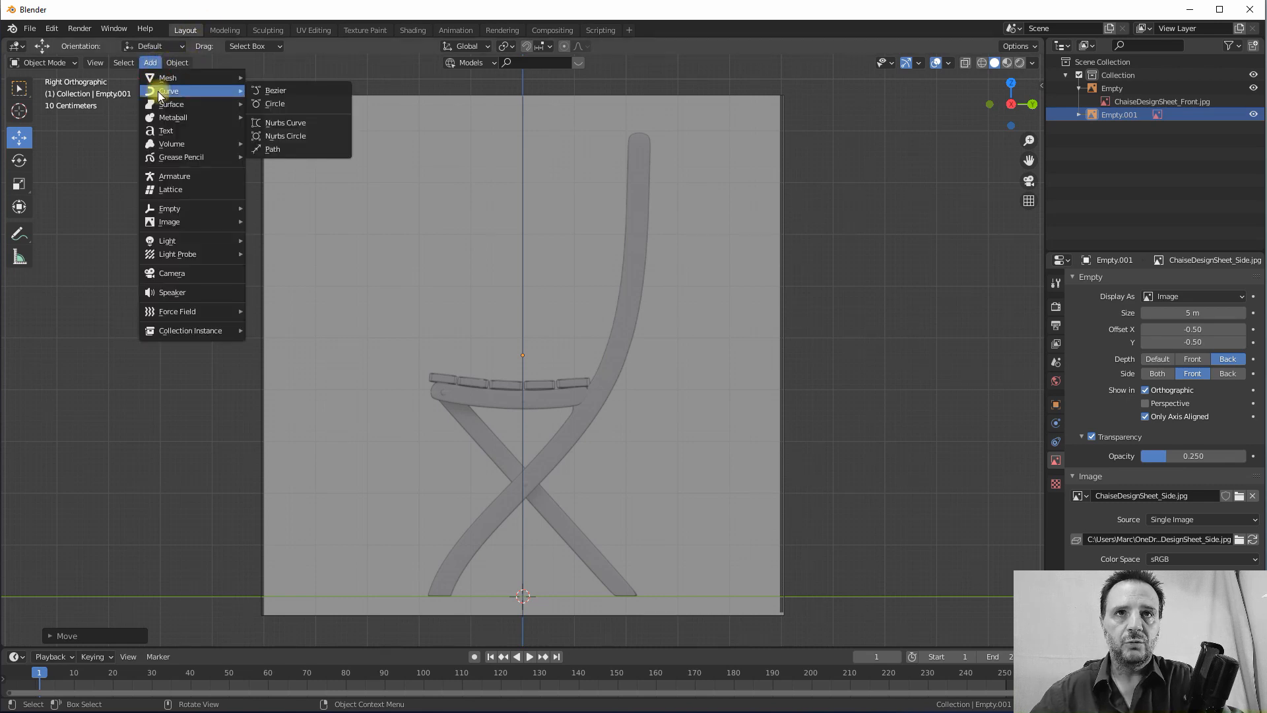
pyautogui.click(283, 93)
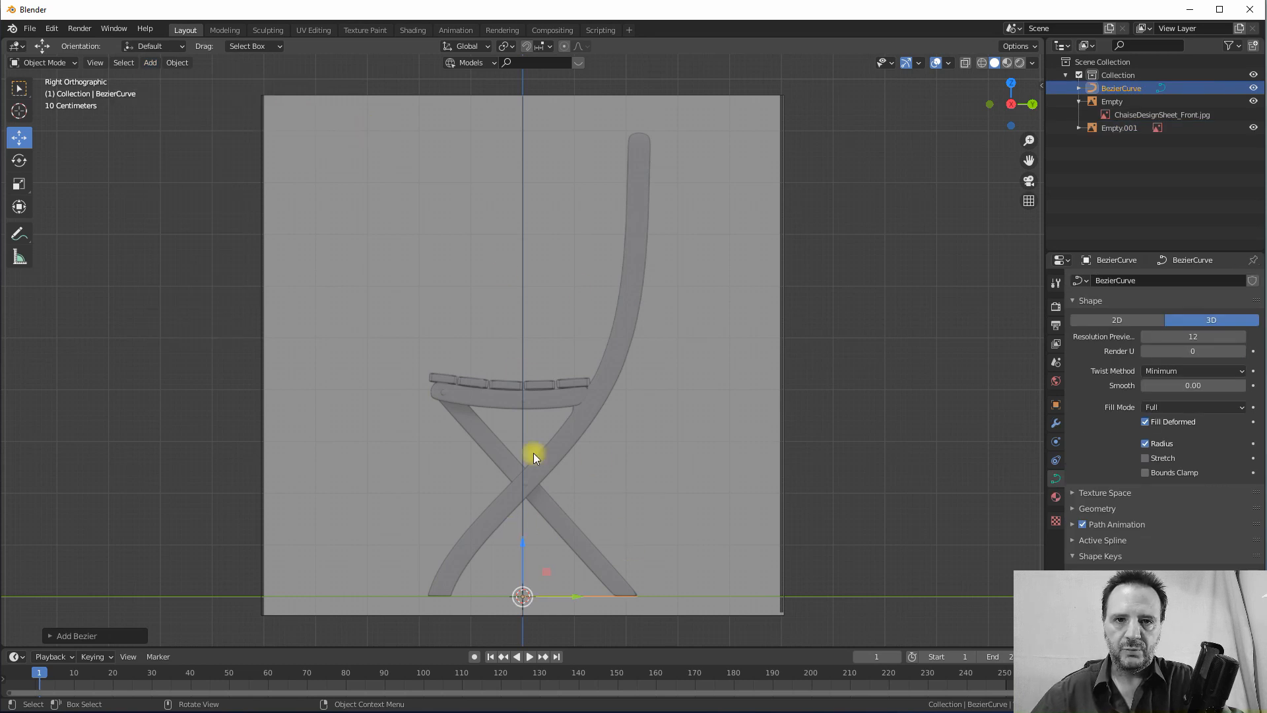
# - Rotate the Bezier curve 90° about the global Z axis to align it with the Y axis
pyautogui.moveTo(477, 315); pyautogui.dragTo(558, 400, button='middle')
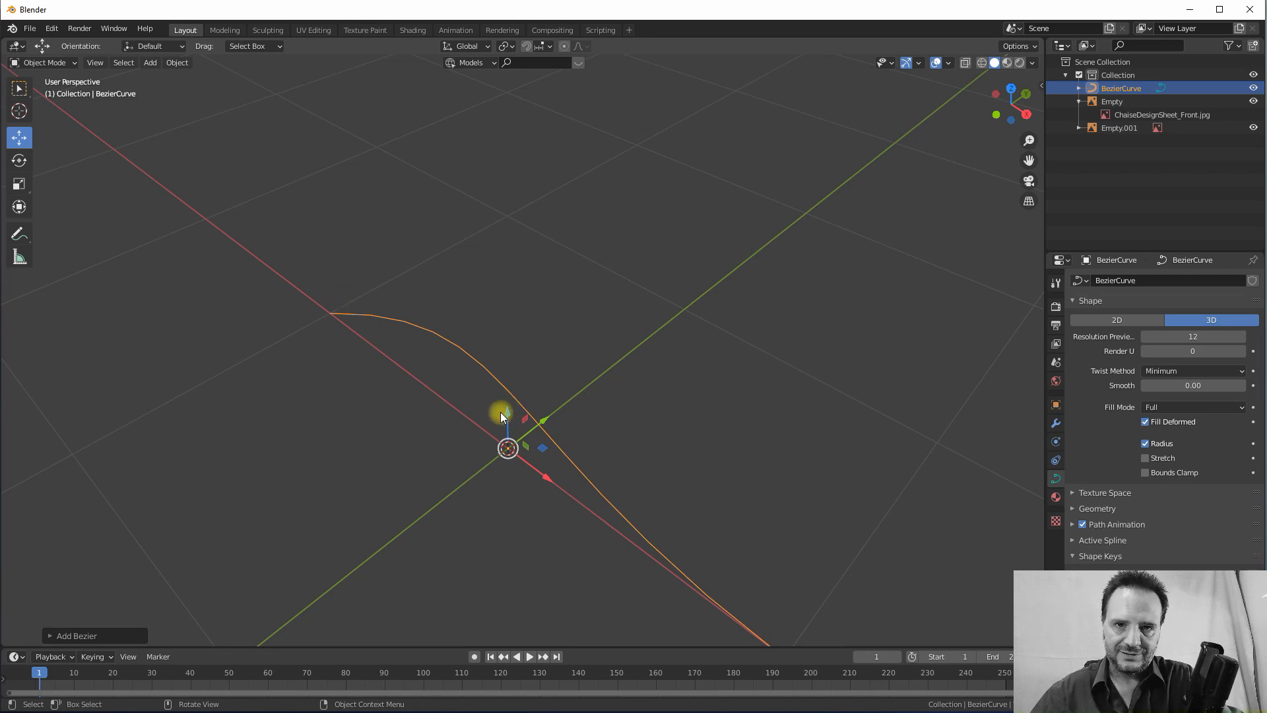
pyautogui.scroll(-1, 465, 435)
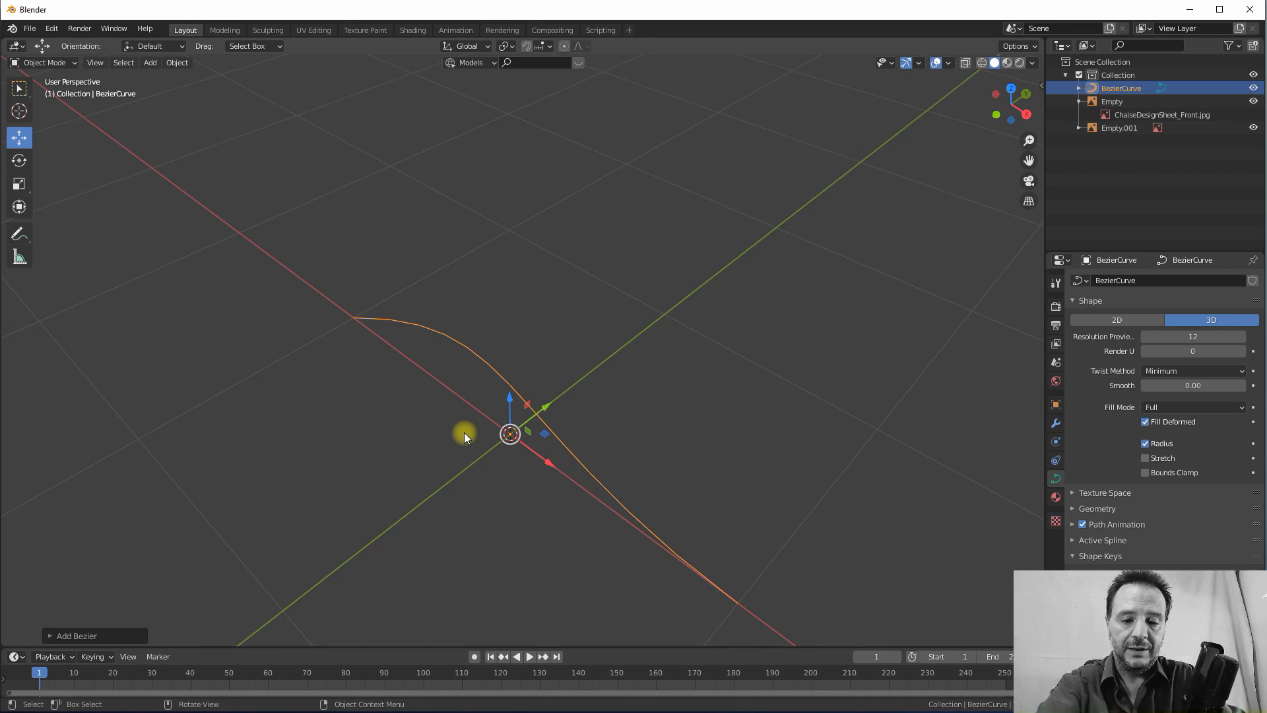
pyautogui.press('r')
pyautogui.press('z')
pyautogui.write('0')
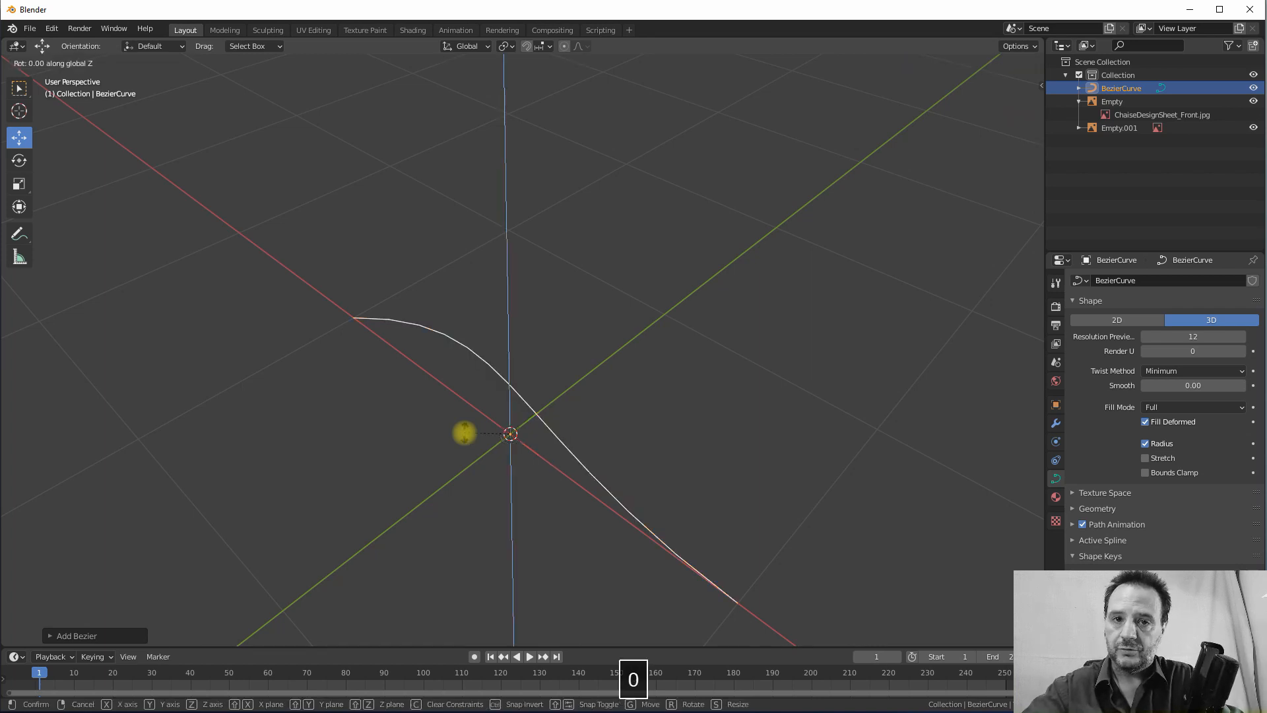
pyautogui.write('90')
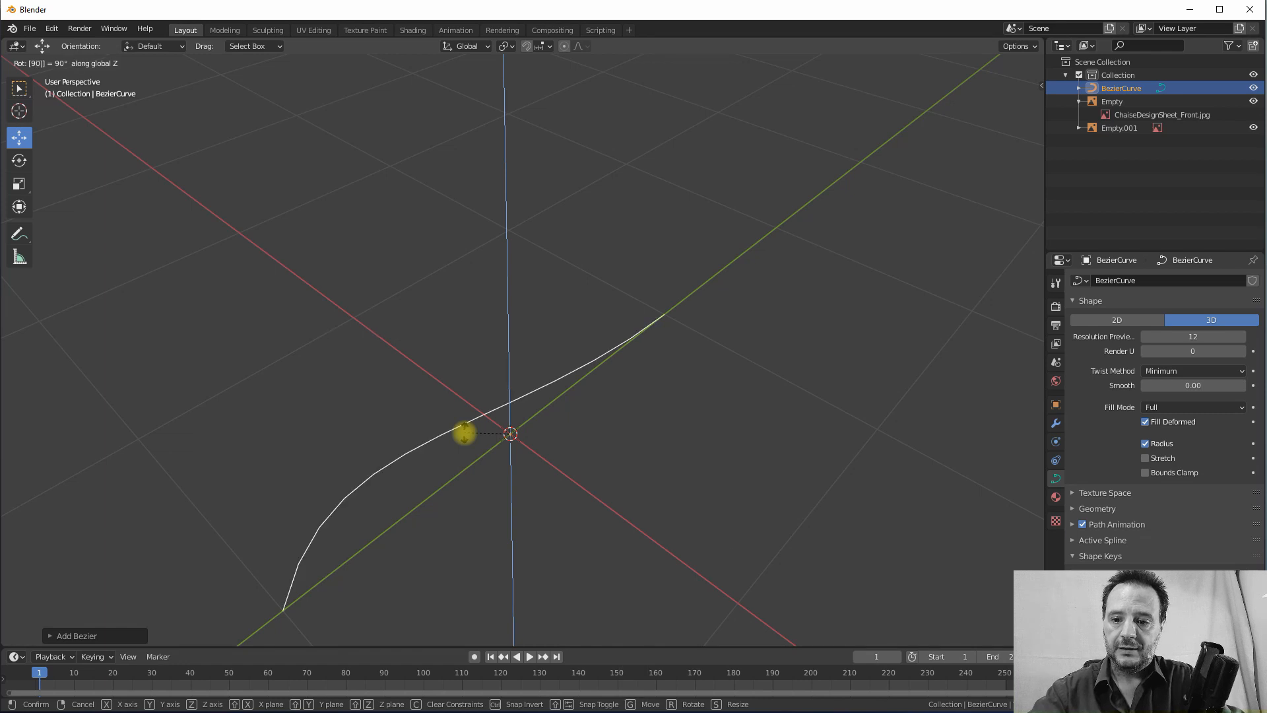
pyautogui.press('Return')
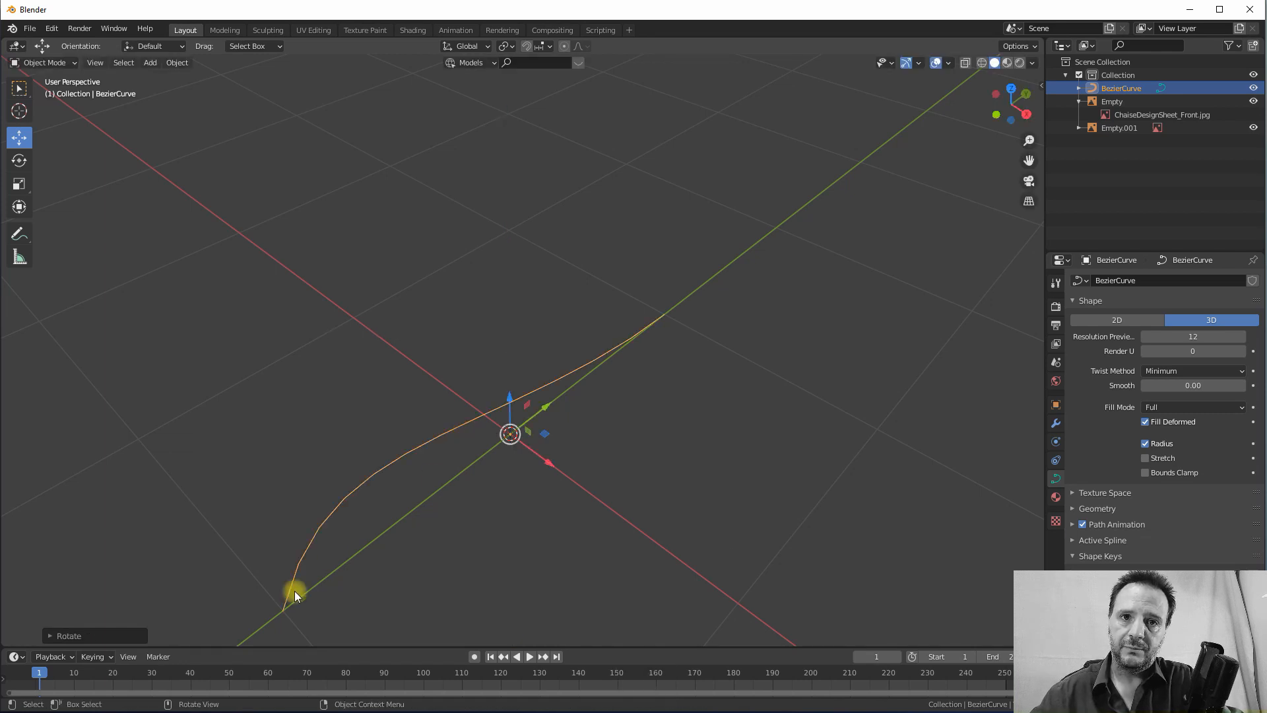
# - In Edit Mode, scale the handles of the curve's control point at the negative Y end to about 0.39
pyautogui.moveTo(662, 339); pyautogui.dragTo(645, 384, button='middle')
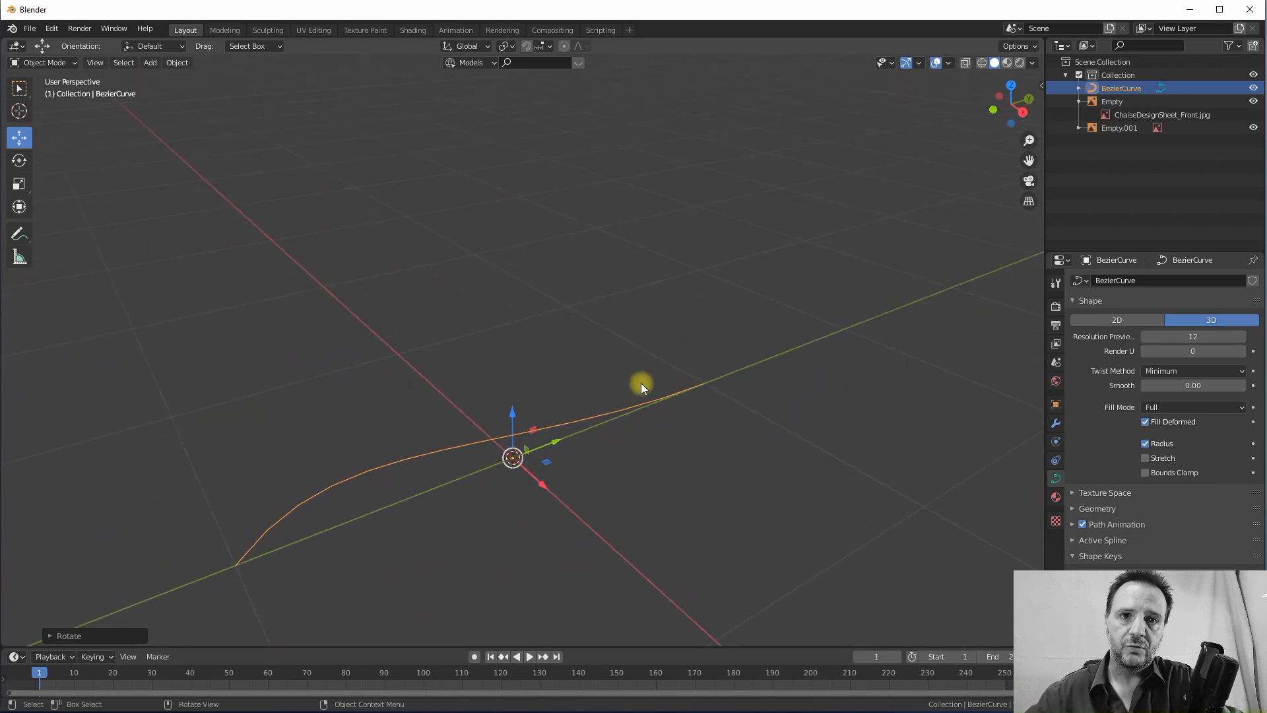
pyautogui.moveTo(418, 458); pyautogui.dragTo(379, 465, button='middle')
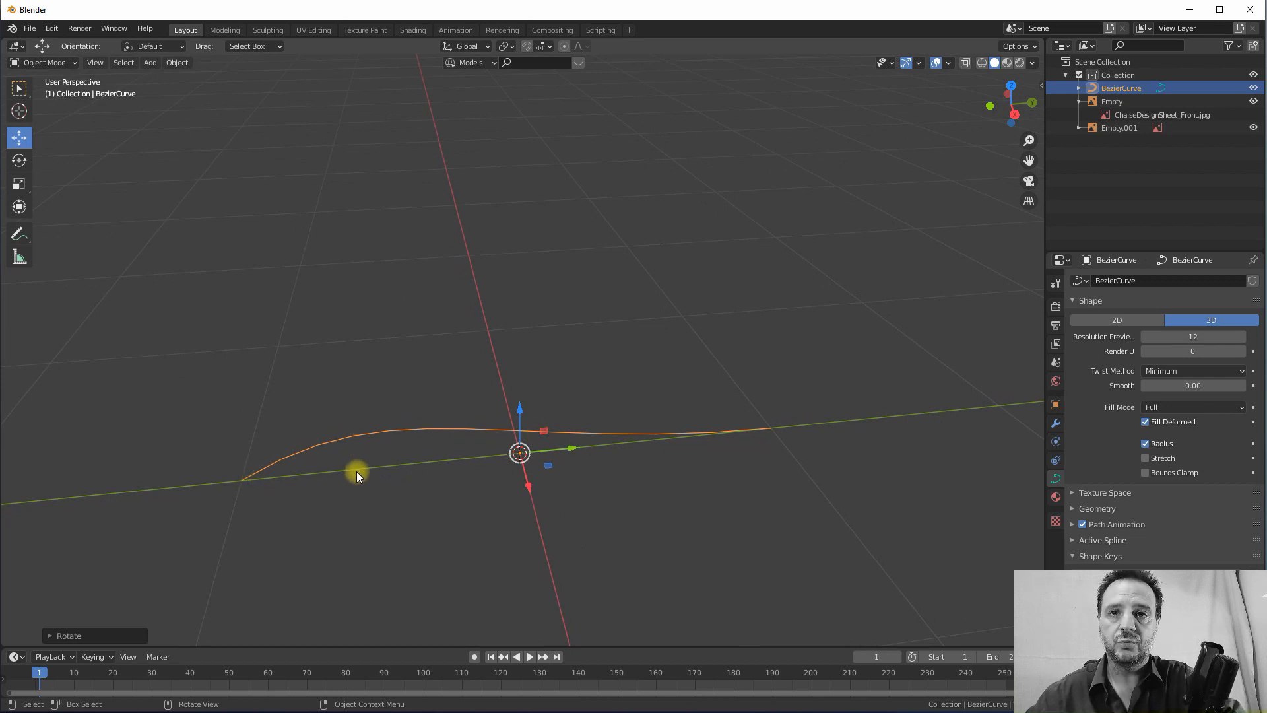
pyautogui.press('Tab')
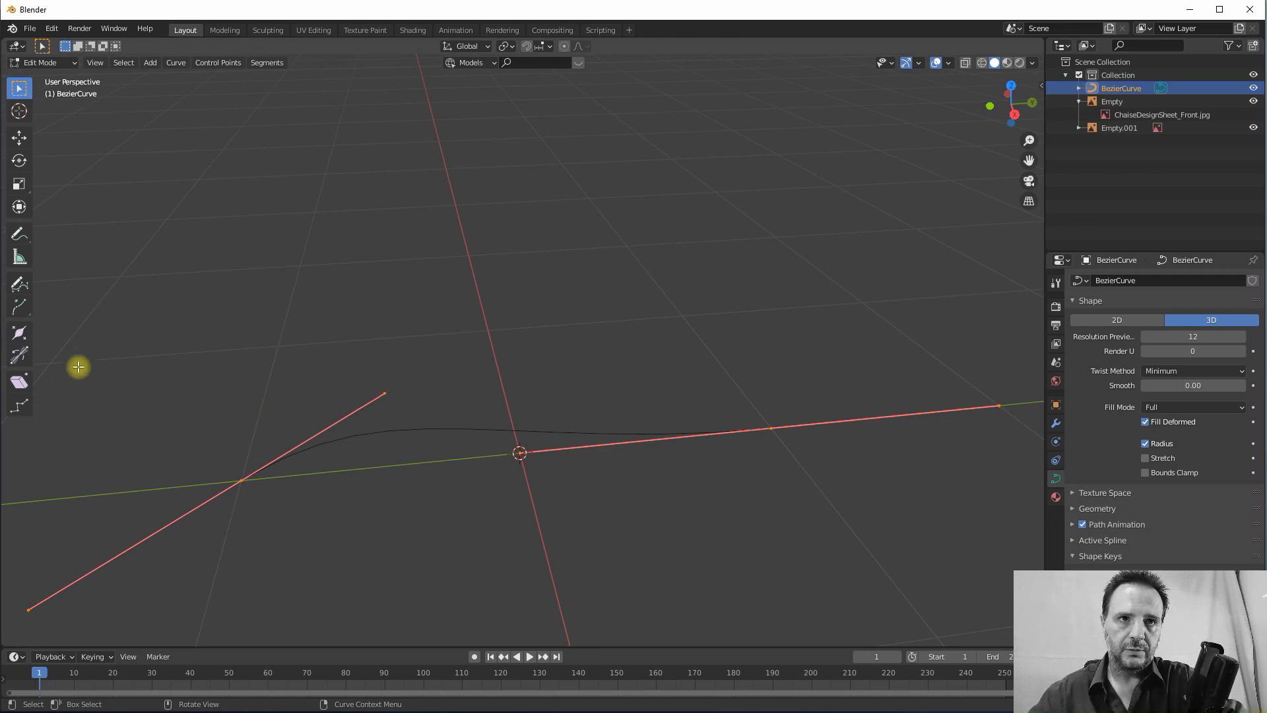
pyautogui.moveTo(124, 393); pyautogui.dragTo(251, 373, button='middle')
pyautogui.moveTo(107, 287); pyautogui.dragTo(540, 538)
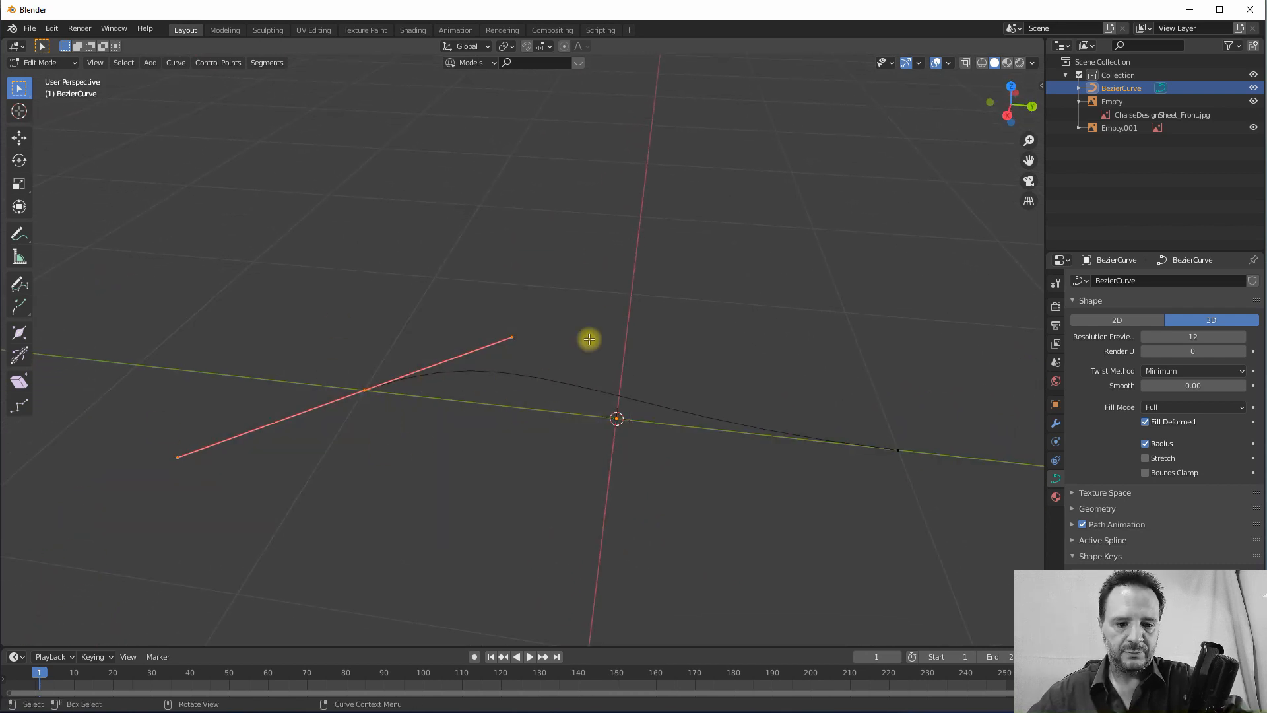
pyautogui.press('s')
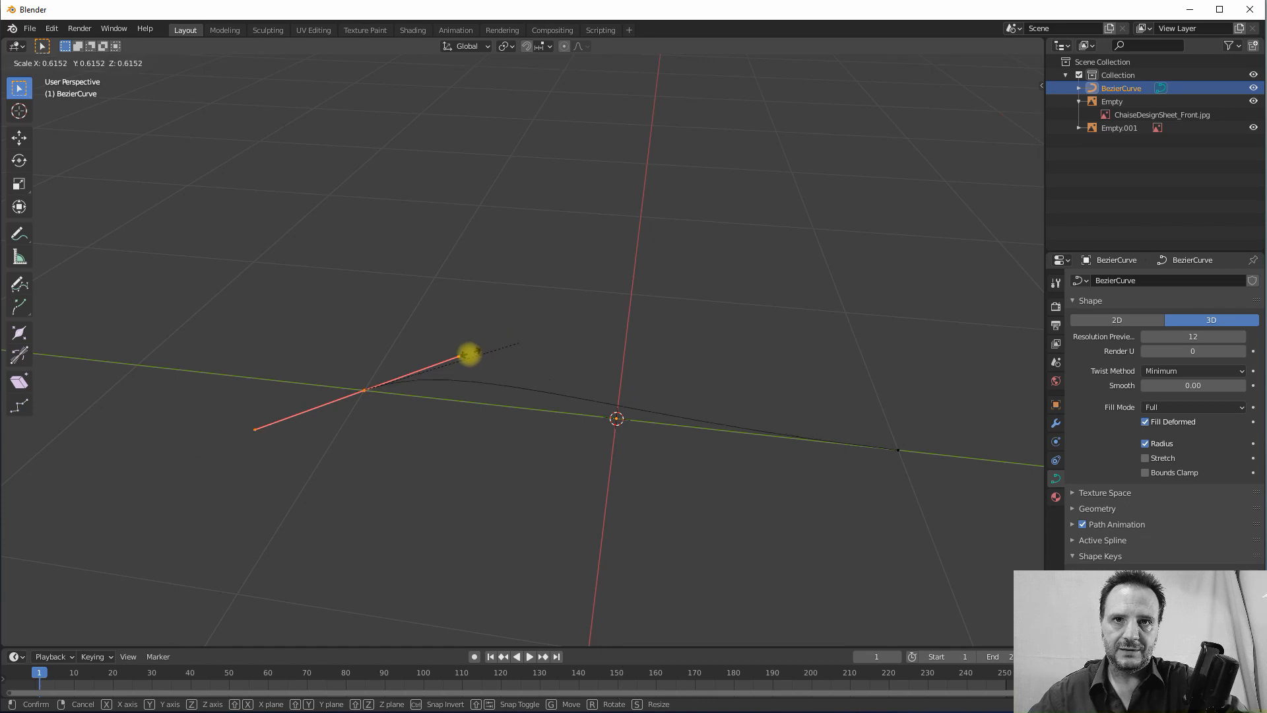
pyautogui.click(459, 363)
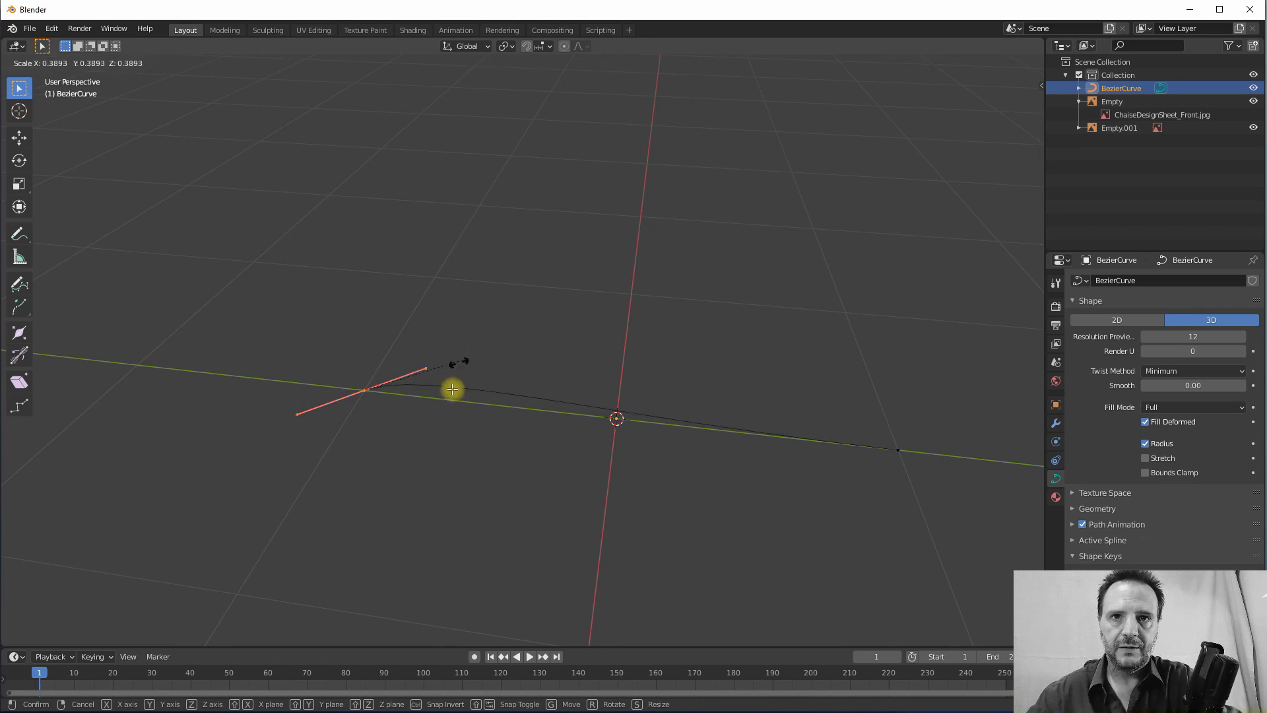
# - Set the local Y coordinate of that control point's inner handle to 0 m to straighten the curve
pyautogui.moveTo(473, 390); pyautogui.dragTo(503, 379, button='middle')
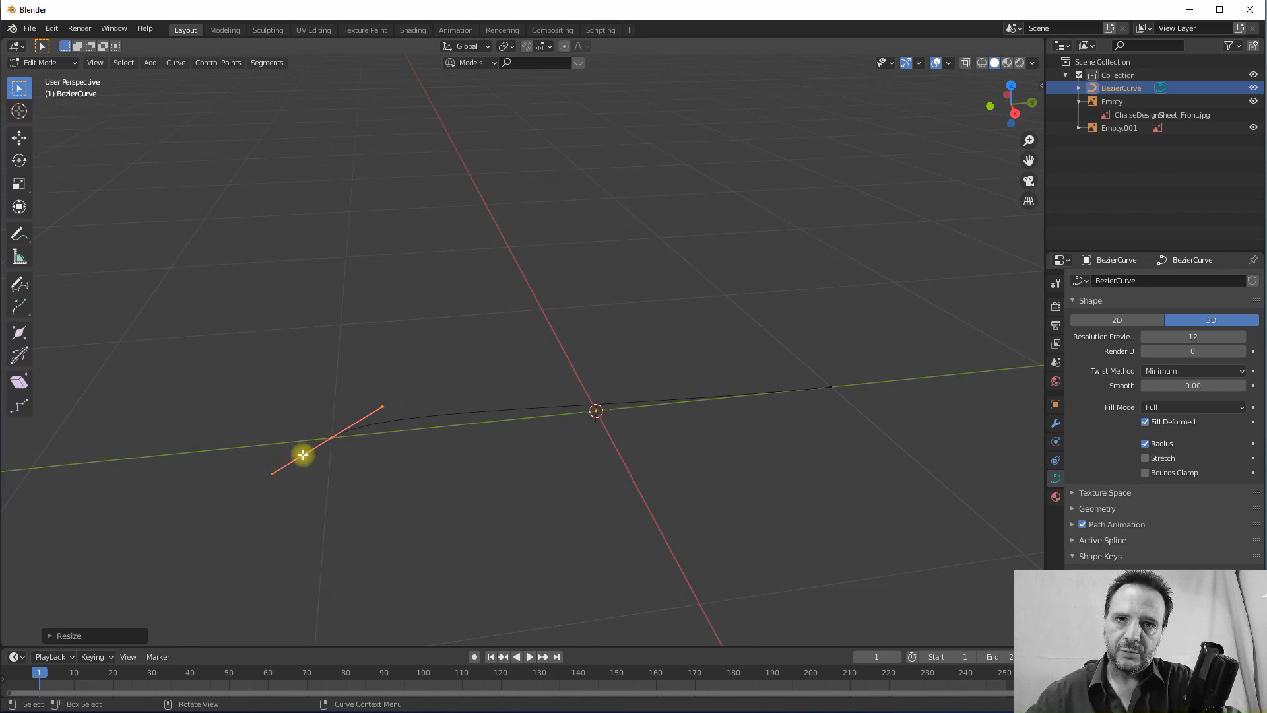
pyautogui.moveTo(379, 423); pyautogui.dragTo(350, 412, button='middle')
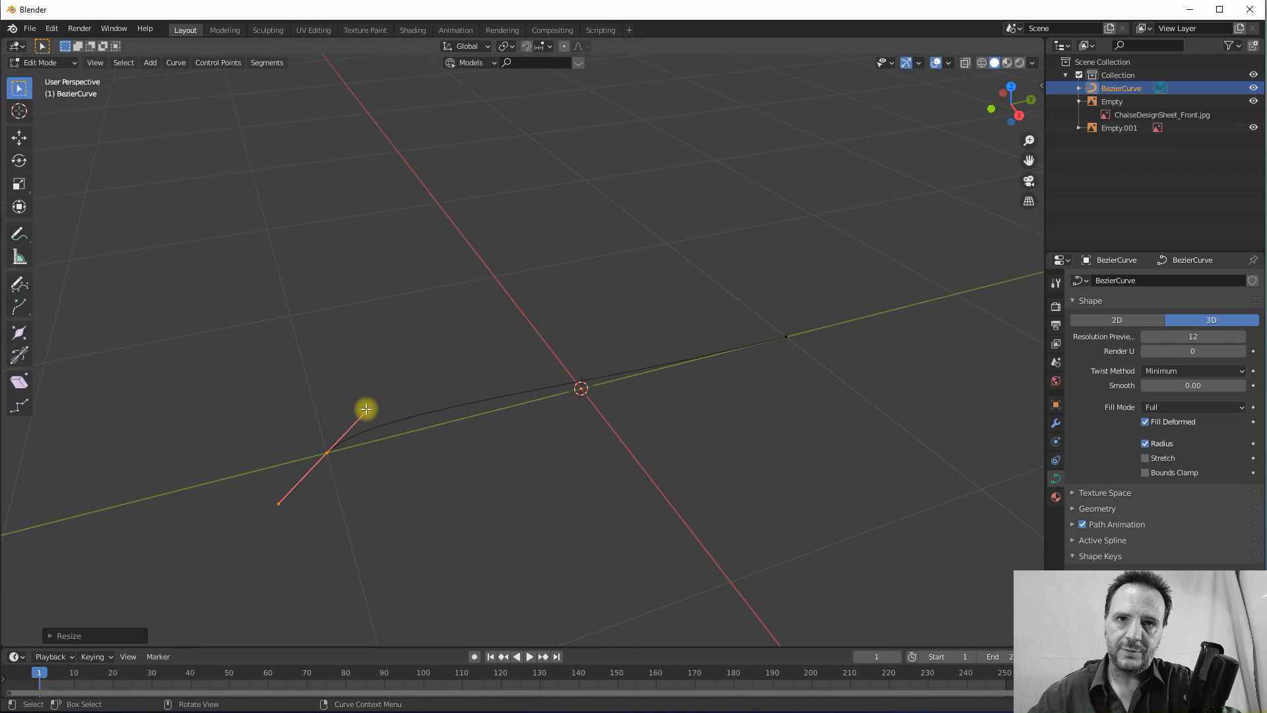
pyautogui.click(369, 410)
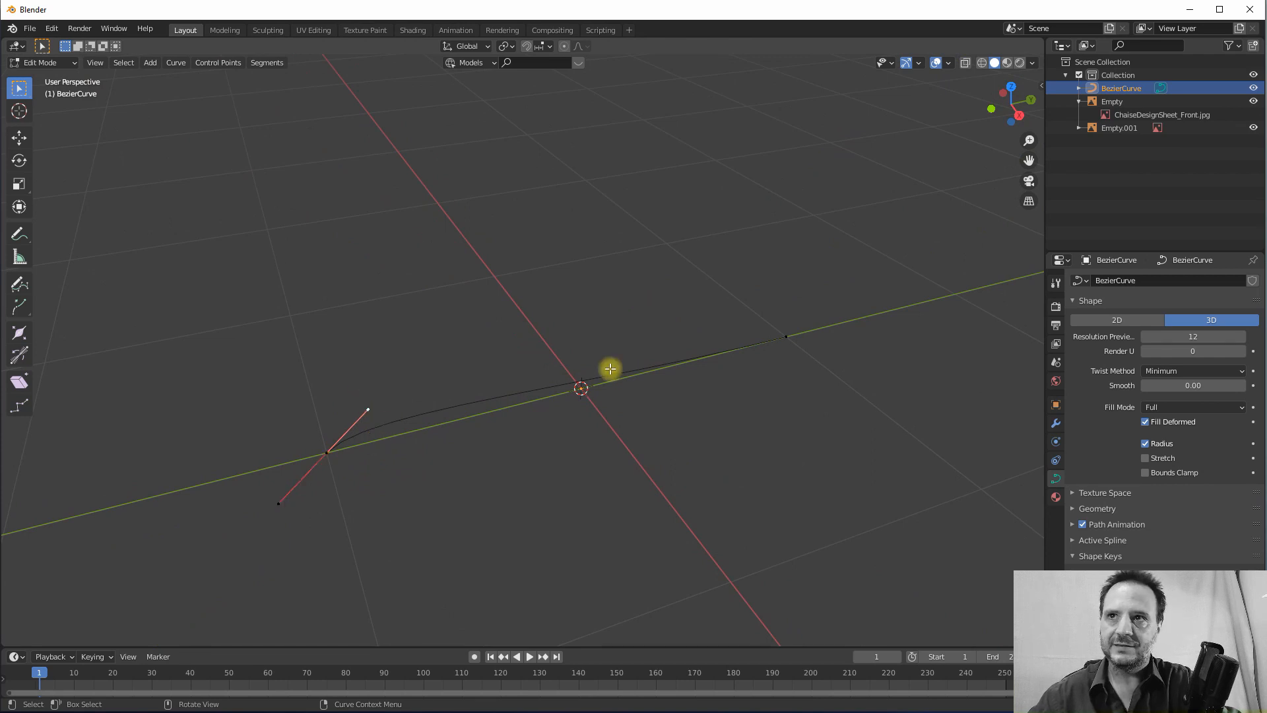
pyautogui.click(1041, 85)
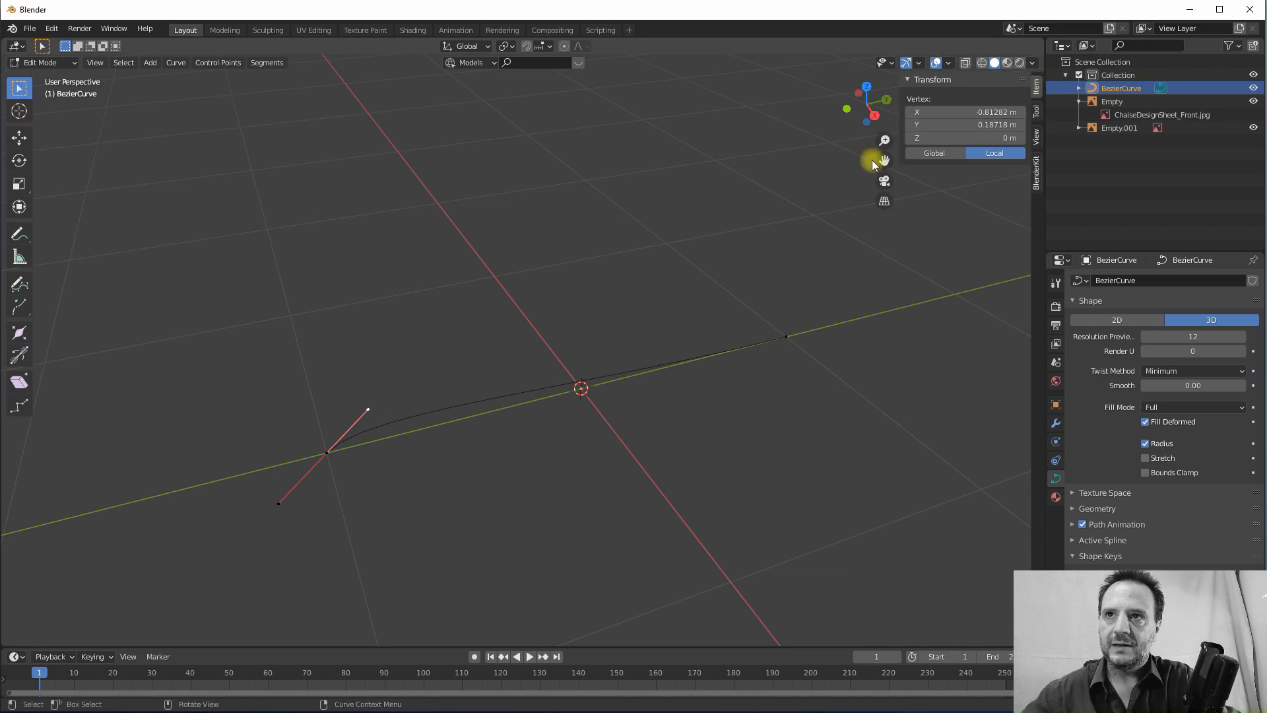
pyautogui.click(961, 124)
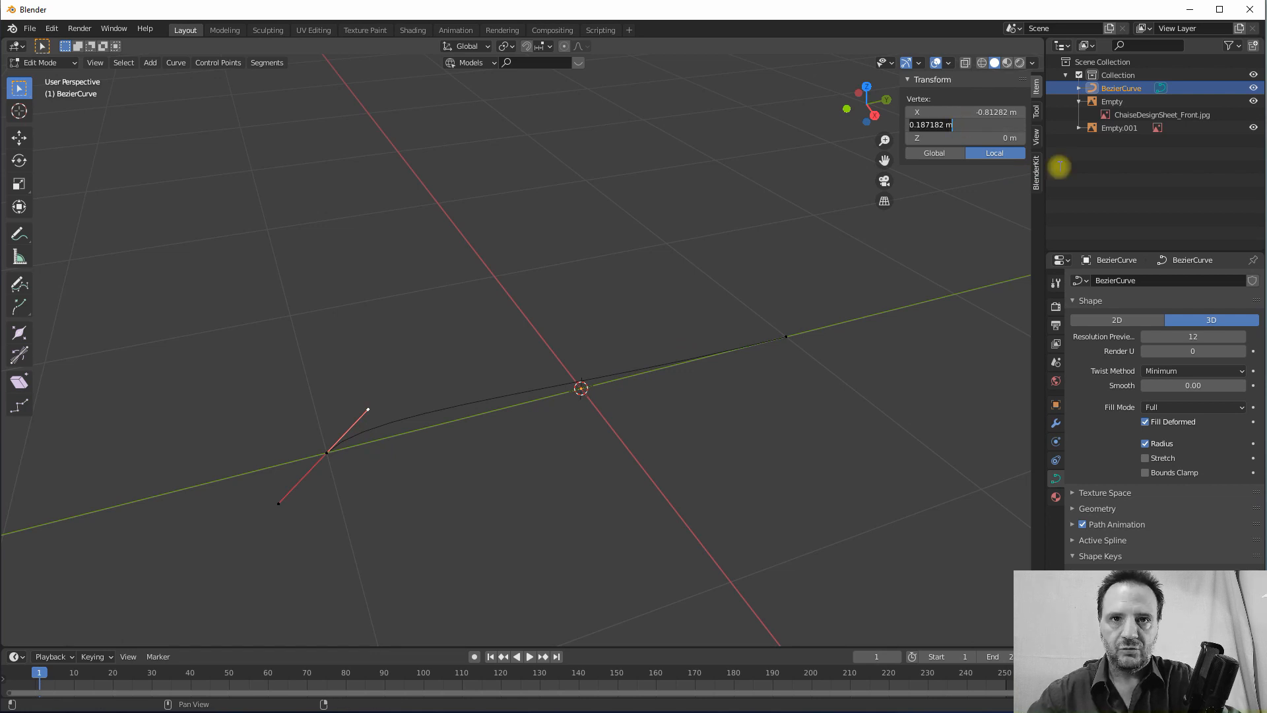
pyautogui.write('0')
pyautogui.press('Return')
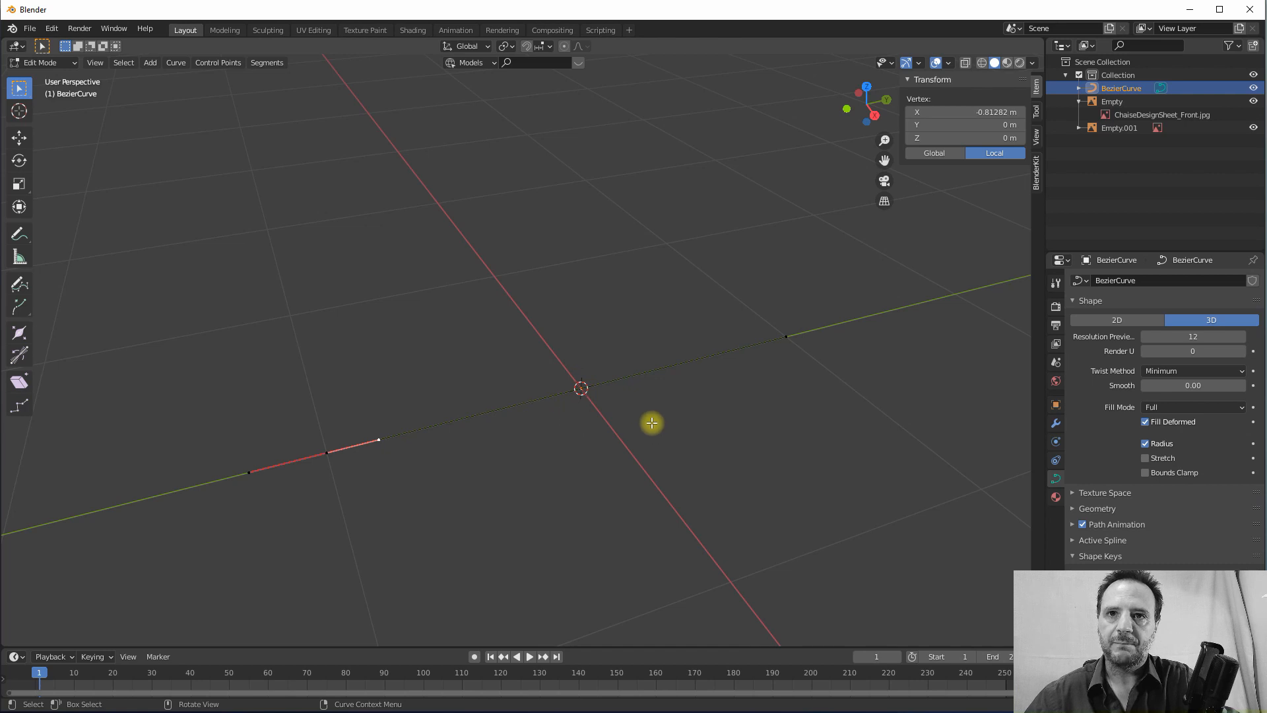
# - Scale the handles of the curve's control point at the positive Y end to about 0.21
pyautogui.moveTo(745, 348); pyautogui.dragTo(707, 316, button='middle')
pyautogui.moveTo(830, 392); pyautogui.dragTo(872, 461)
pyautogui.moveTo(871, 462); pyautogui.dragTo(651, 471, button='middle')
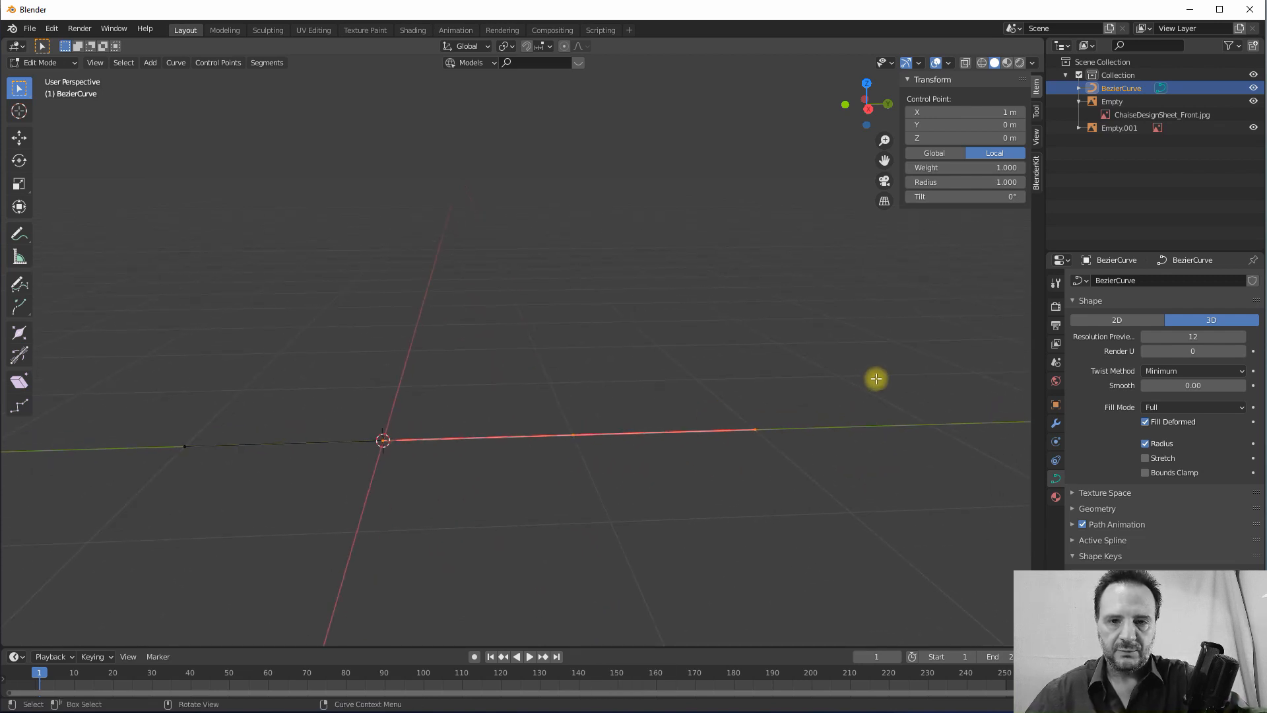
pyautogui.press('s')
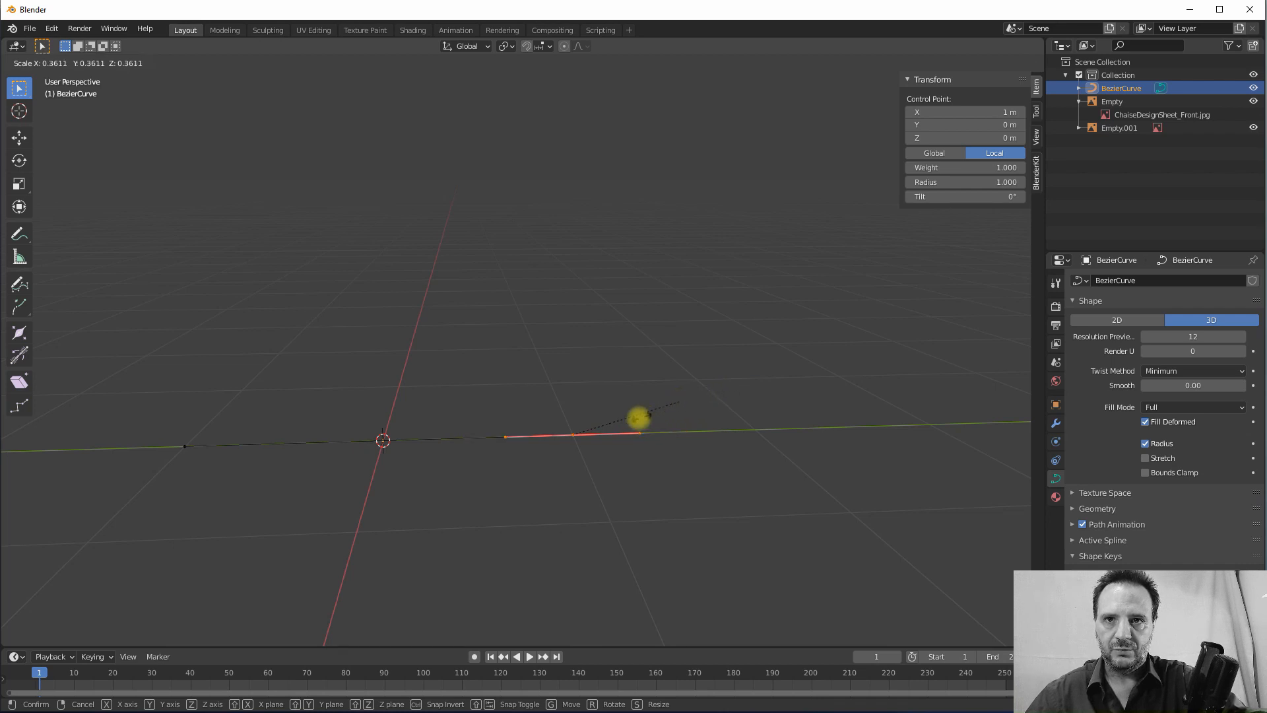
pyautogui.click(636, 418)
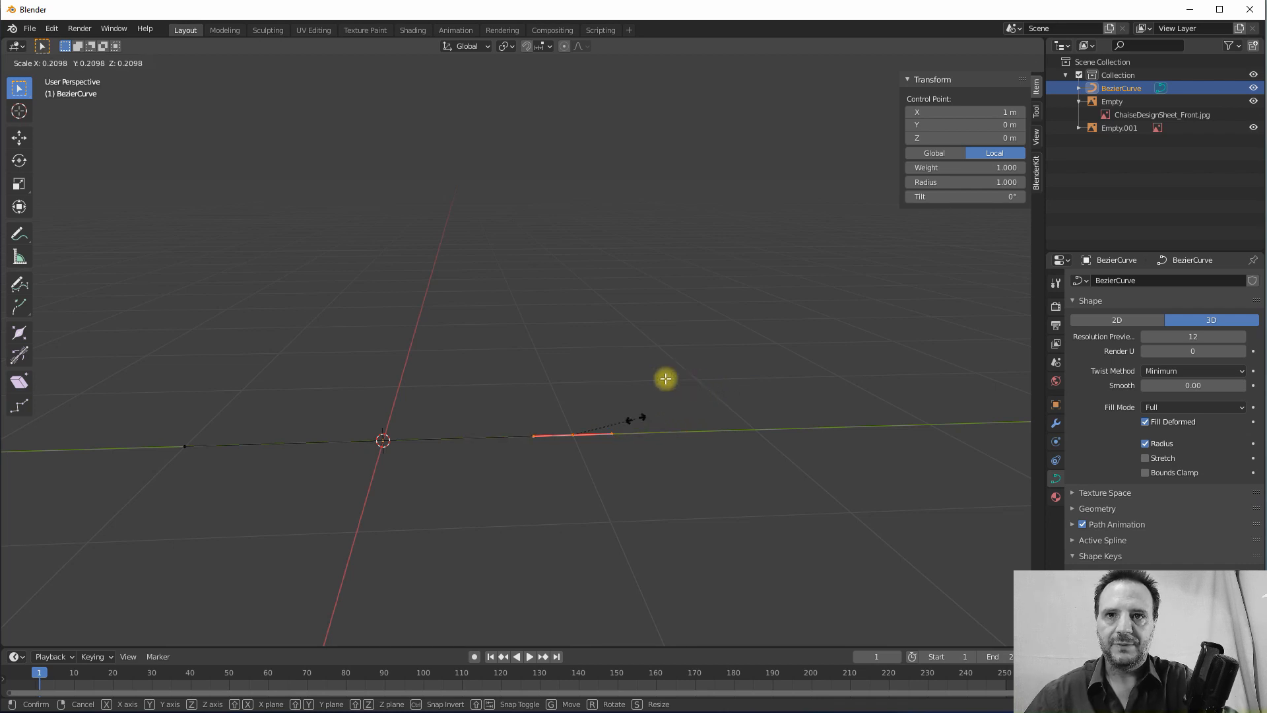
# - In the side view, move the curve's end control points to the top of the reference backrest and the foot of its curved leg
pyautogui.moveTo(699, 396); pyautogui.dragTo(632, 399, button='middle')
pyautogui.moveTo(648, 397)
pyautogui.mouseDown(button='middle')
pyautogui.moveTo(674, 389)
pyautogui.moveTo(646, 400)
pyautogui.mouseUp(button='middle')
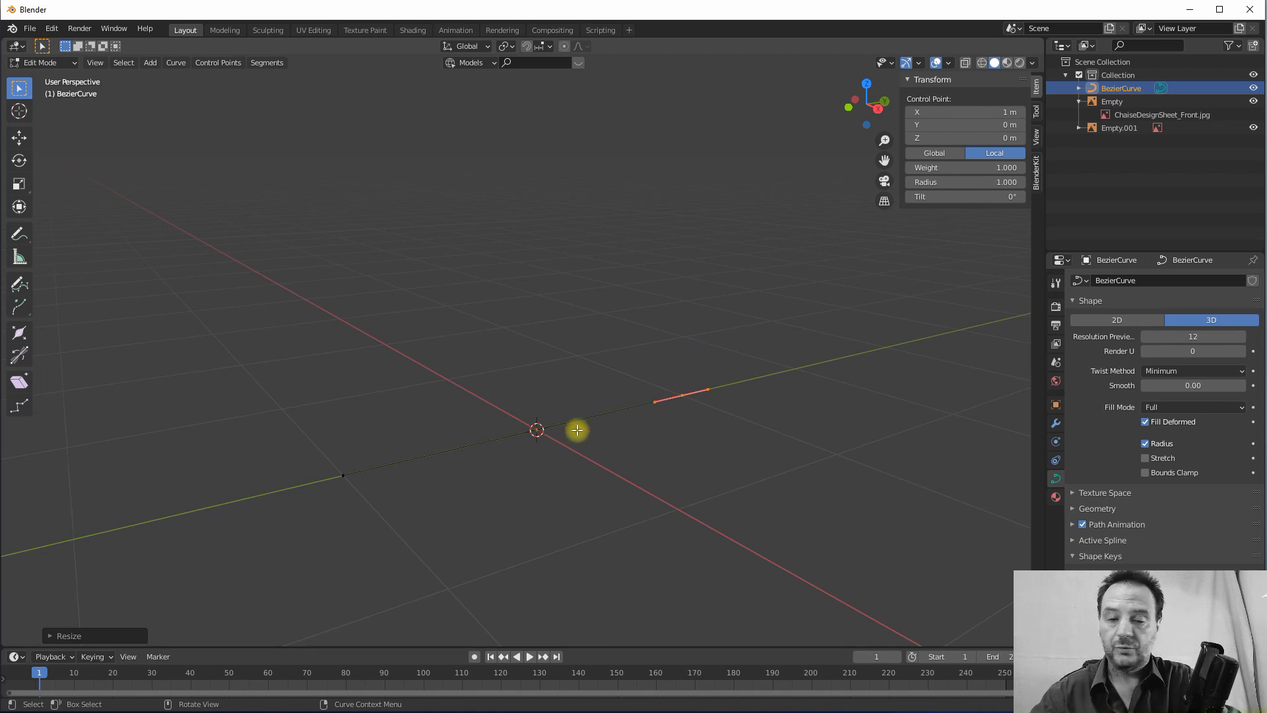
pyautogui.press('KP_3')
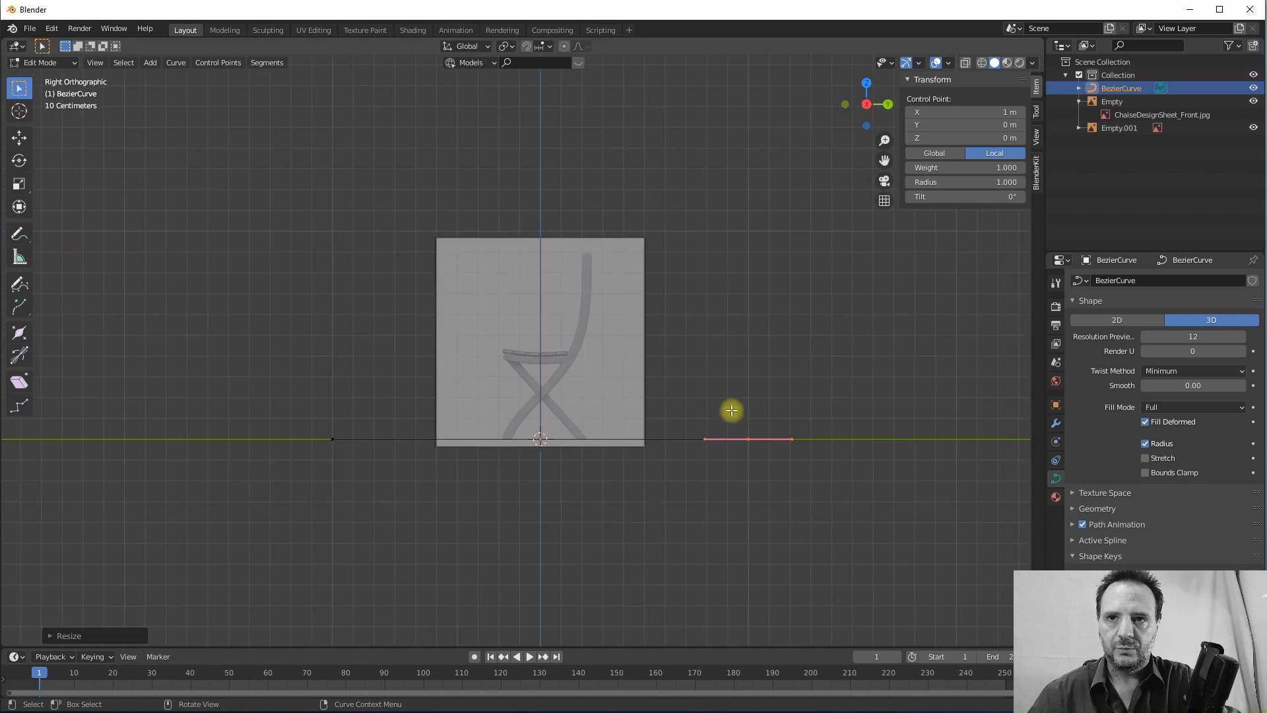
pyautogui.moveTo(736, 410); pyautogui.dragTo(764, 467)
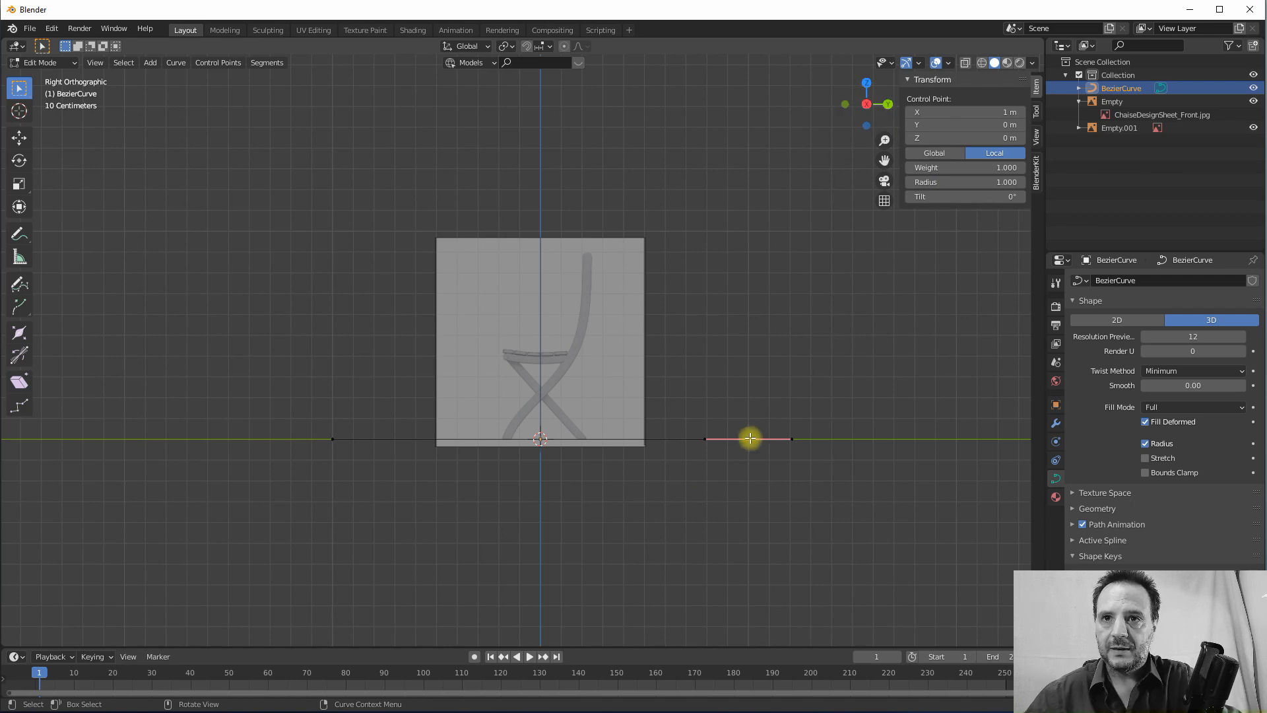
pyautogui.moveTo(743, 426); pyautogui.dragTo(757, 452)
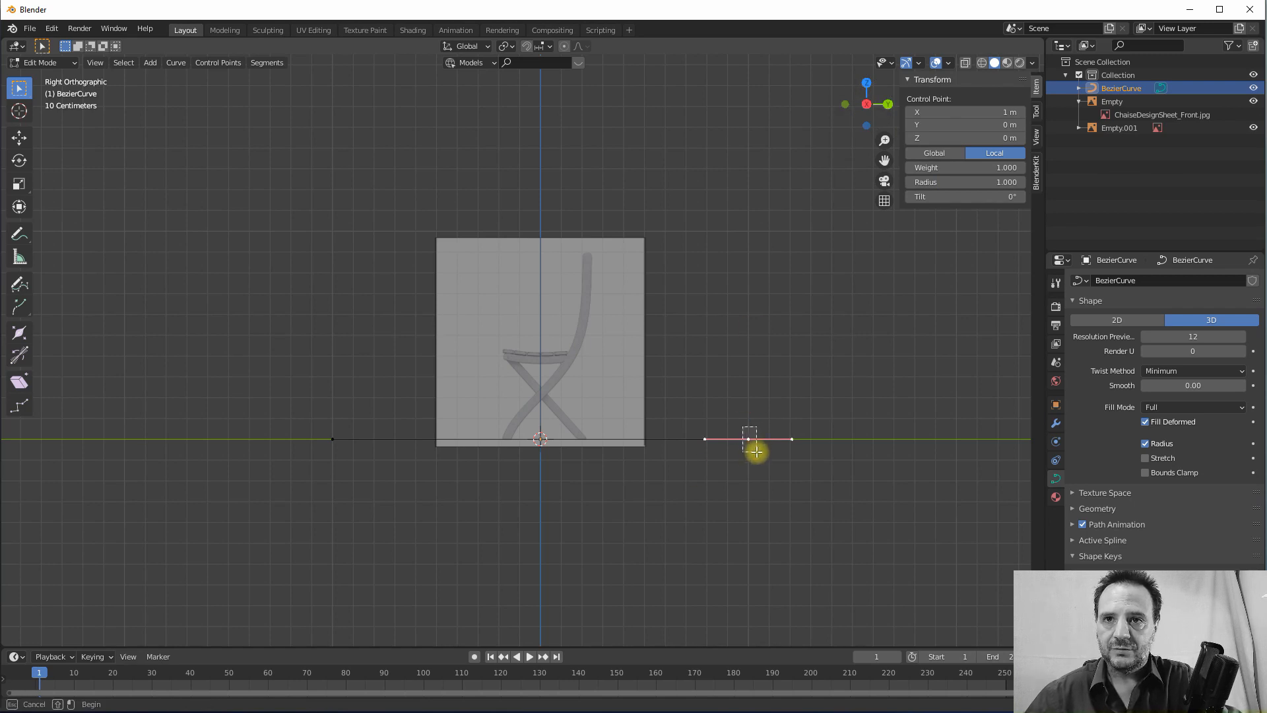
pyautogui.click(19, 137)
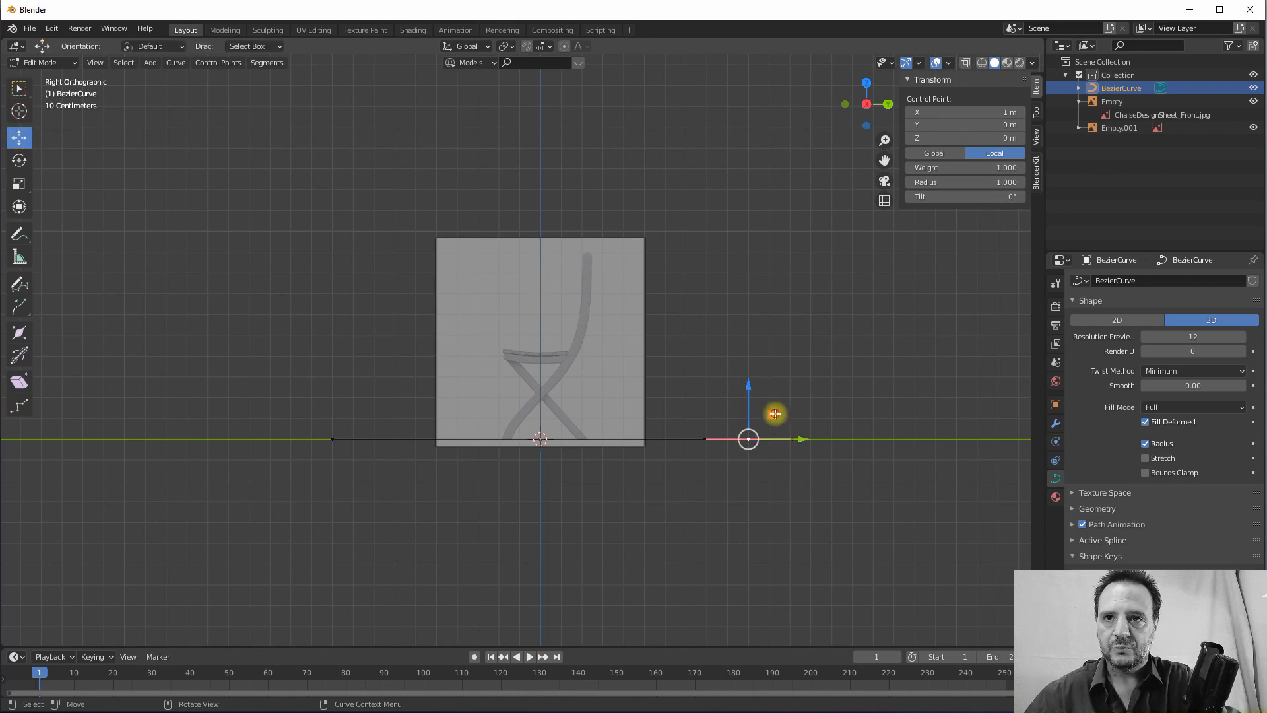
pyautogui.moveTo(772, 415); pyautogui.dragTo(614, 237)
pyautogui.moveTo(314, 392); pyautogui.dragTo(512, 445)
pyautogui.scroll(3, 510, 446)
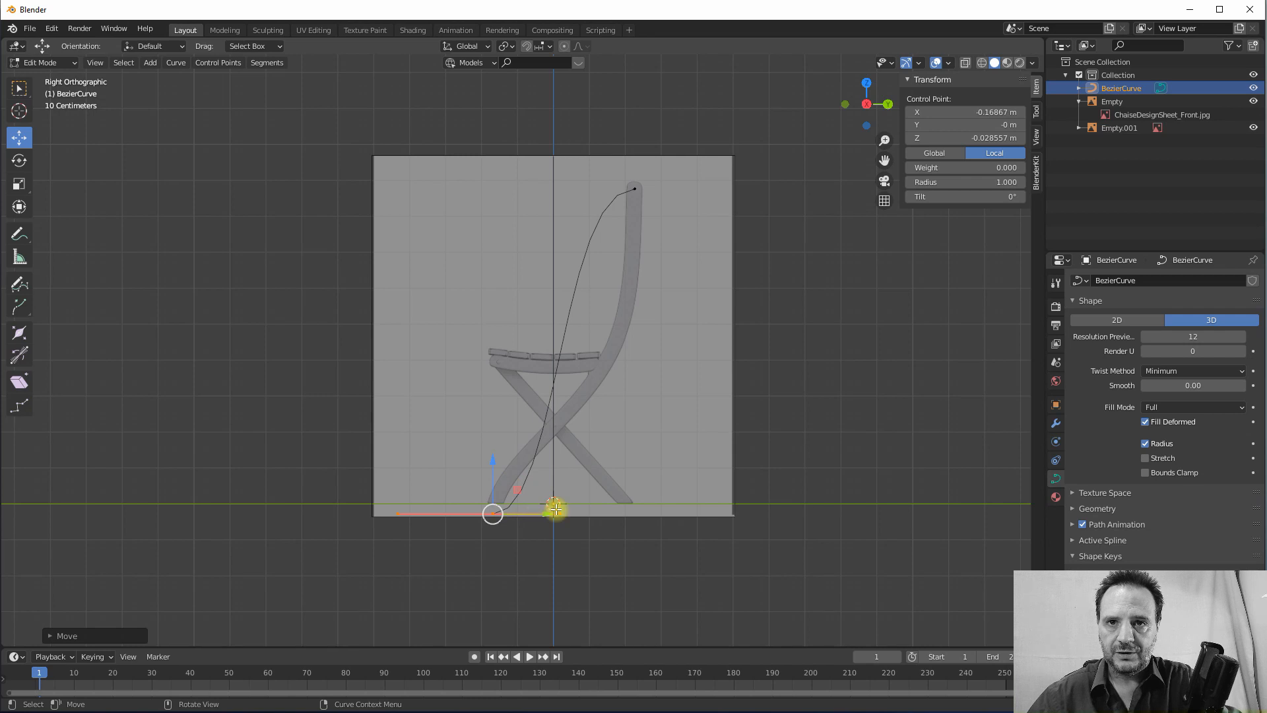
# - Turn both end points' handles vertical, placing the lower point's inner handle at local Z about 0.065 m and the upper's at about 0.72 m
pyautogui.moveTo(588, 536); pyautogui.dragTo(514, 454)
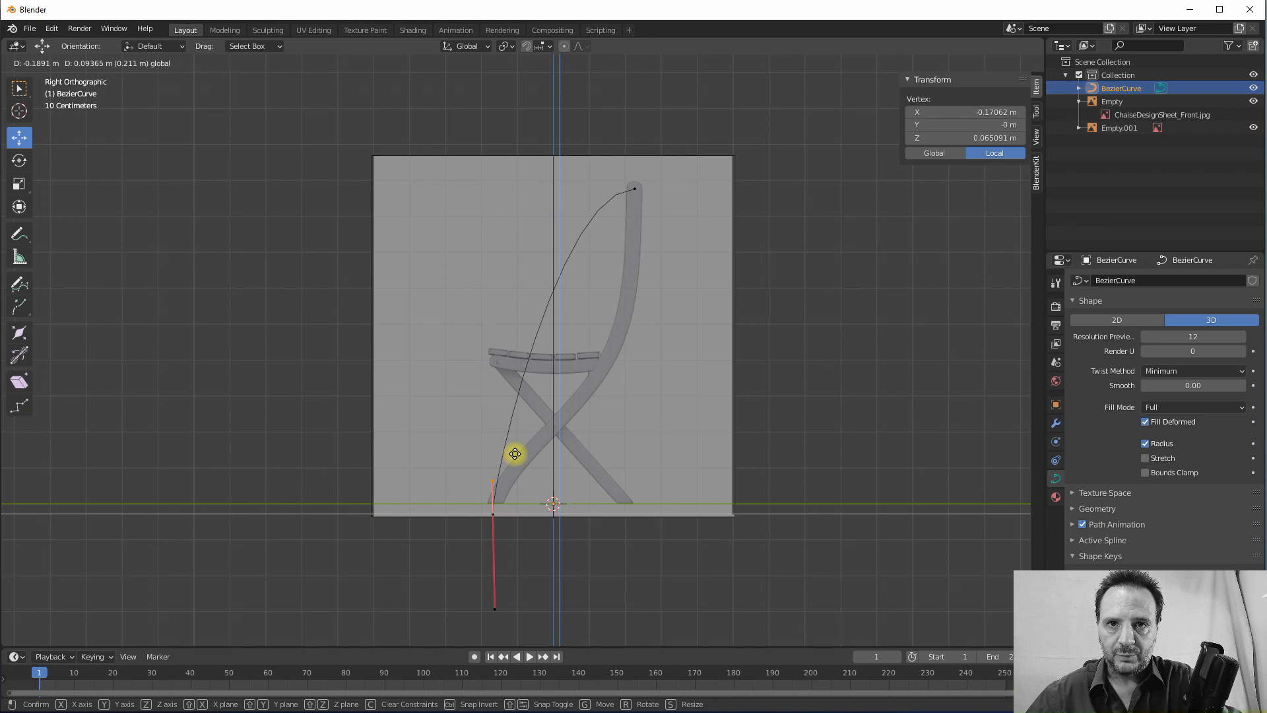
pyautogui.moveTo(514, 455); pyautogui.dragTo(512, 462)
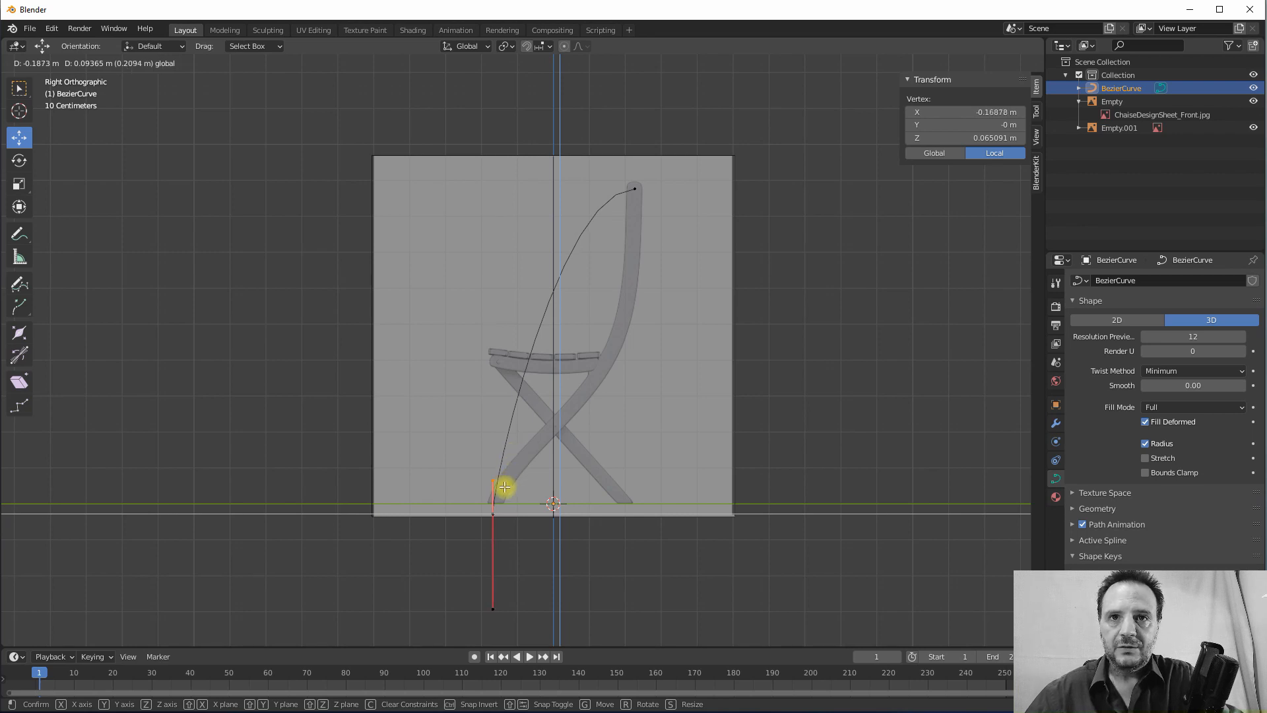
pyautogui.moveTo(615, 165); pyautogui.dragTo(633, 210)
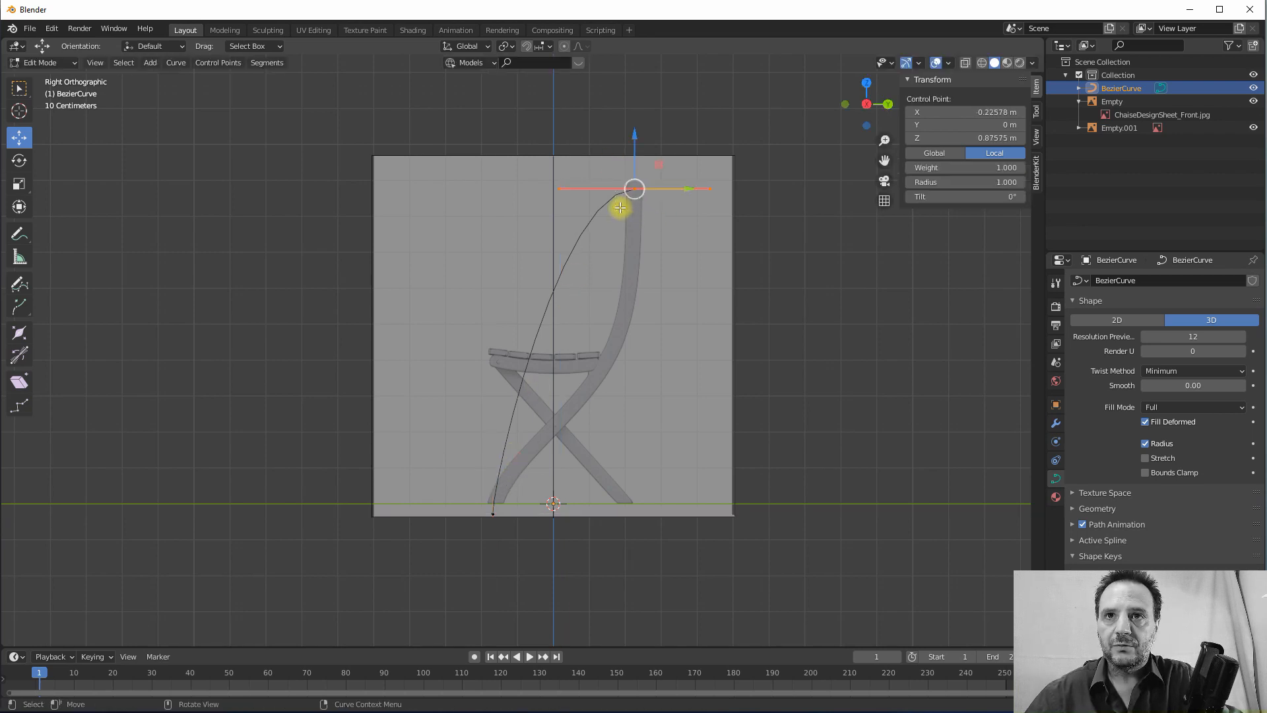
pyautogui.moveTo(545, 175)
pyautogui.mouseDown()
pyautogui.moveTo(558, 195)
pyautogui.moveTo(597, 196)
pyautogui.moveTo(658, 224)
pyautogui.mouseUp()
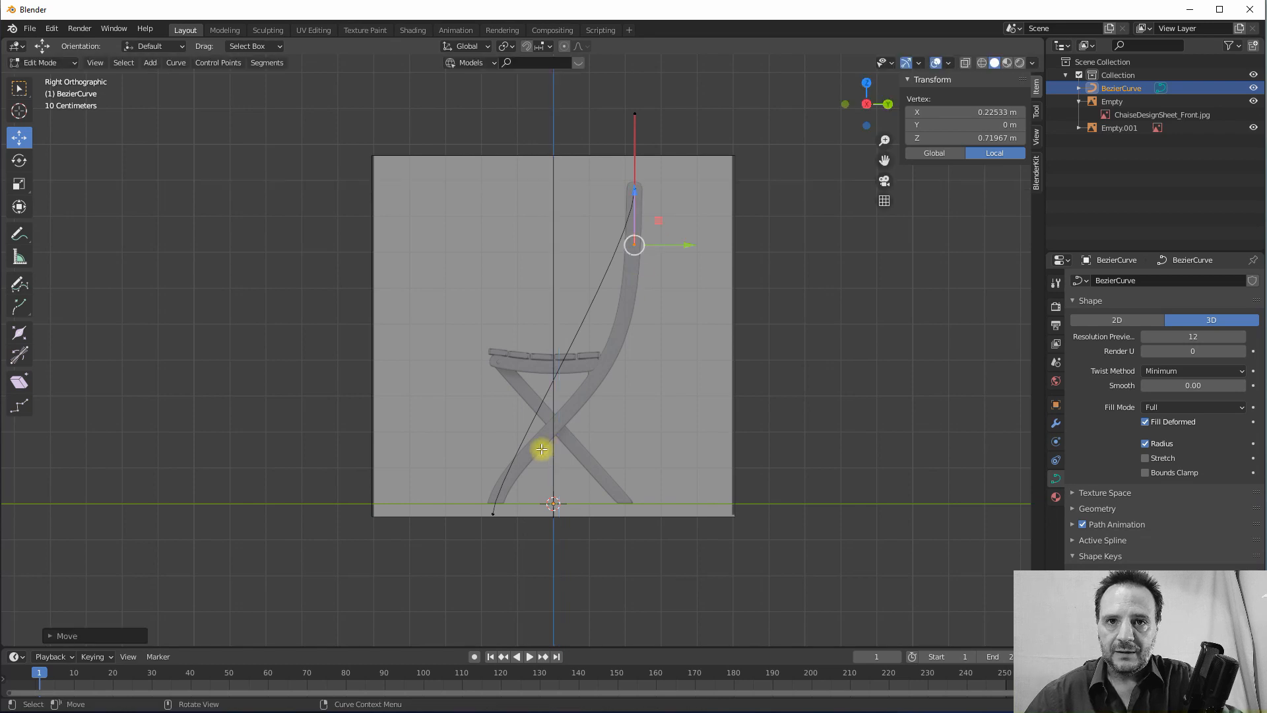
# - Lower the bottom control point to local Z about -0.041 m and raise its inner handle to Z about 0.102 m
pyautogui.click(494, 515)
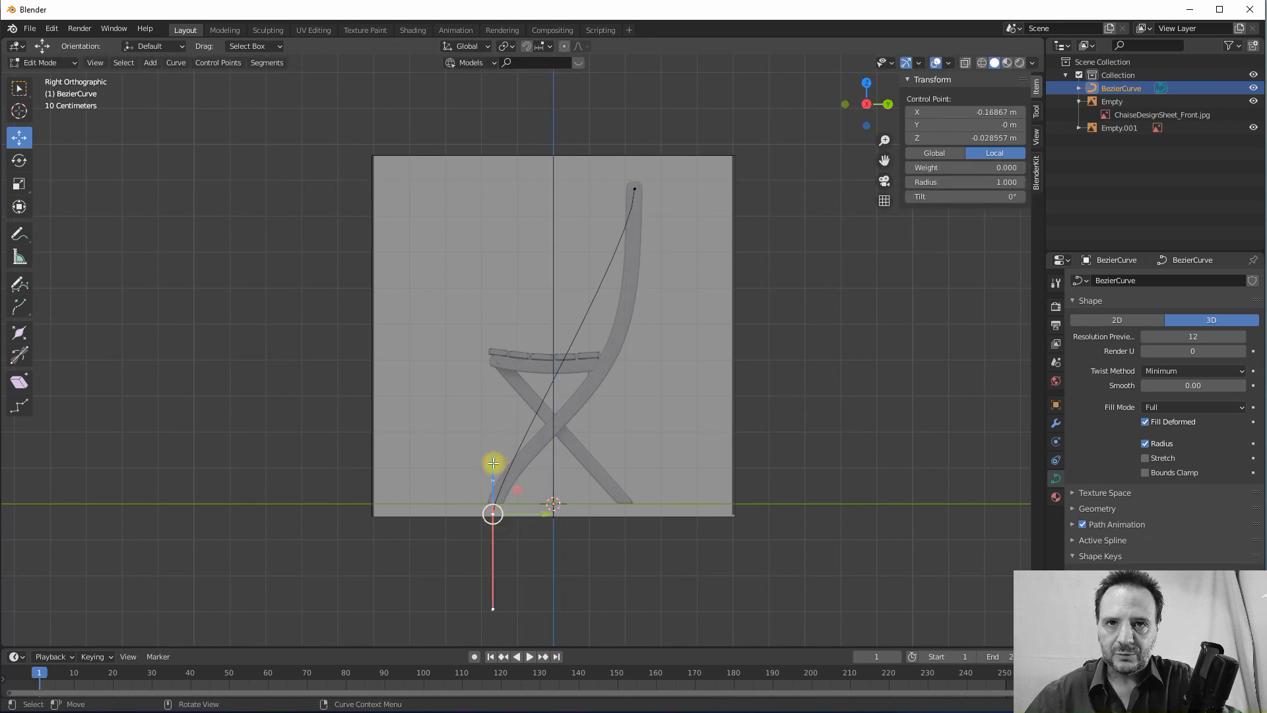
pyautogui.moveTo(494, 462); pyautogui.dragTo(509, 490)
pyautogui.press('z')
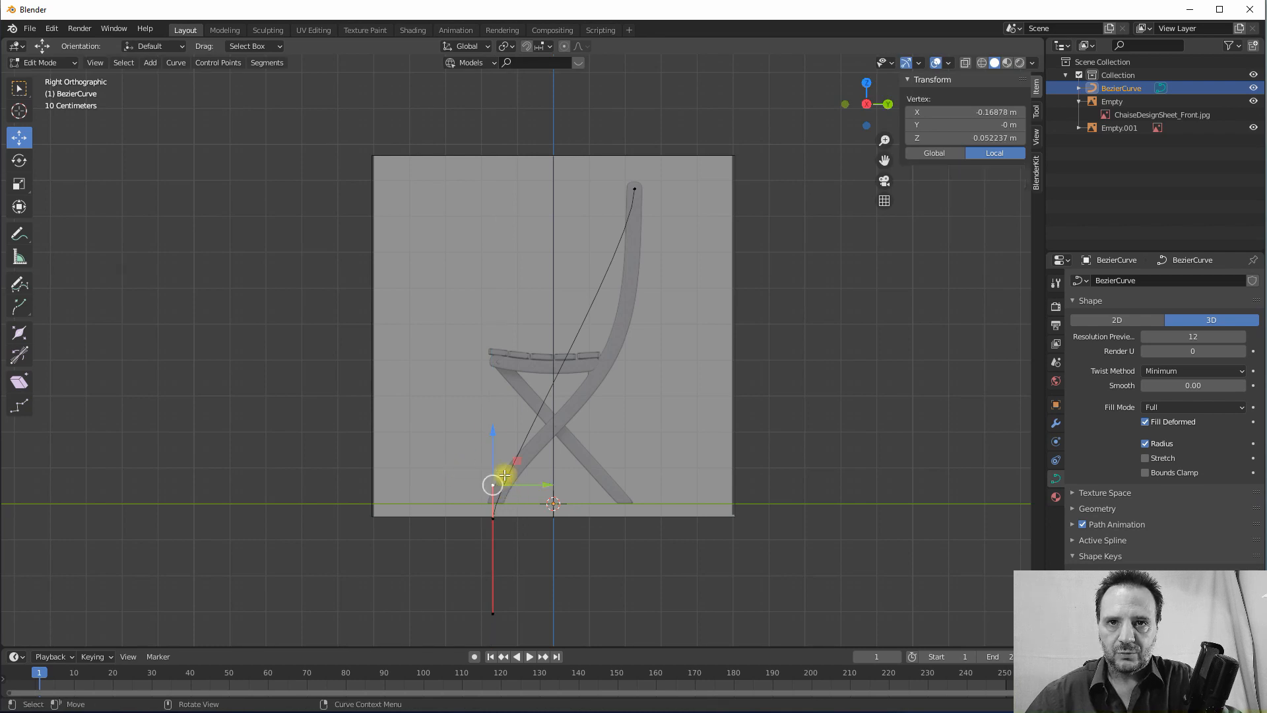
pyautogui.moveTo(488, 430); pyautogui.dragTo(495, 412)
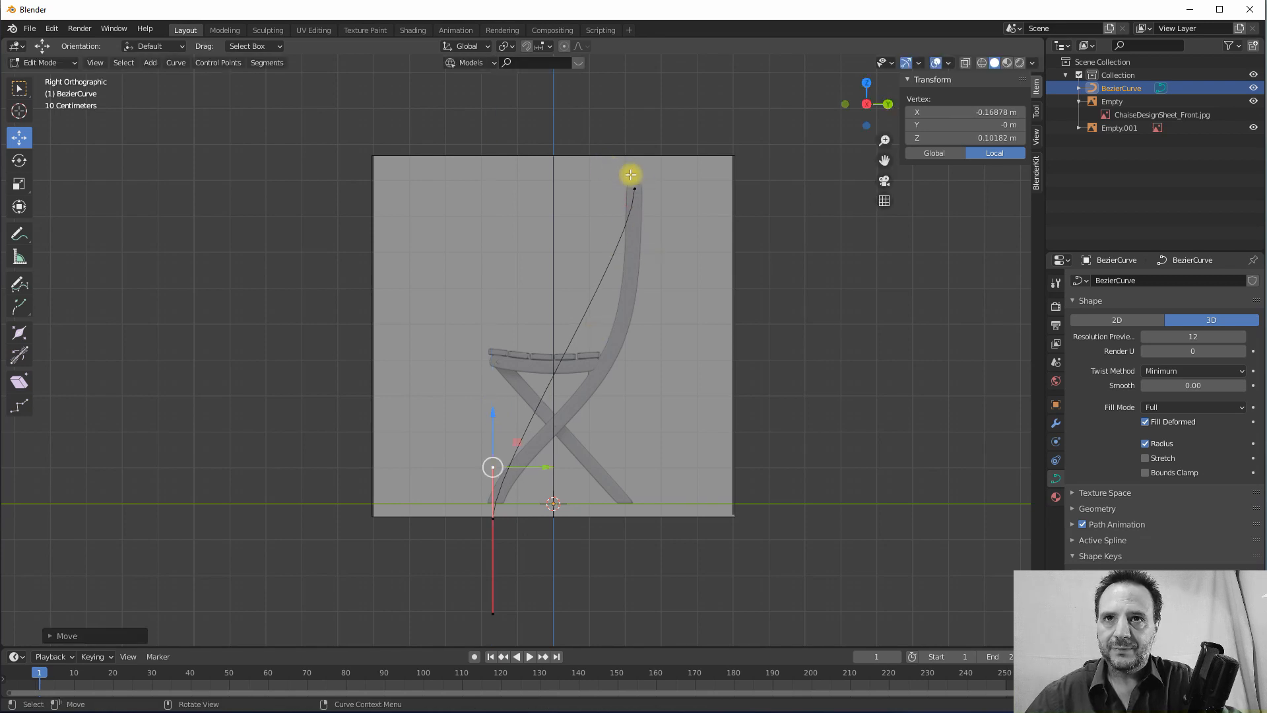
# - Move the top control point's inner handle down along Z to local Z about 0.573 m
pyautogui.moveTo(586, 159); pyautogui.dragTo(671, 260)
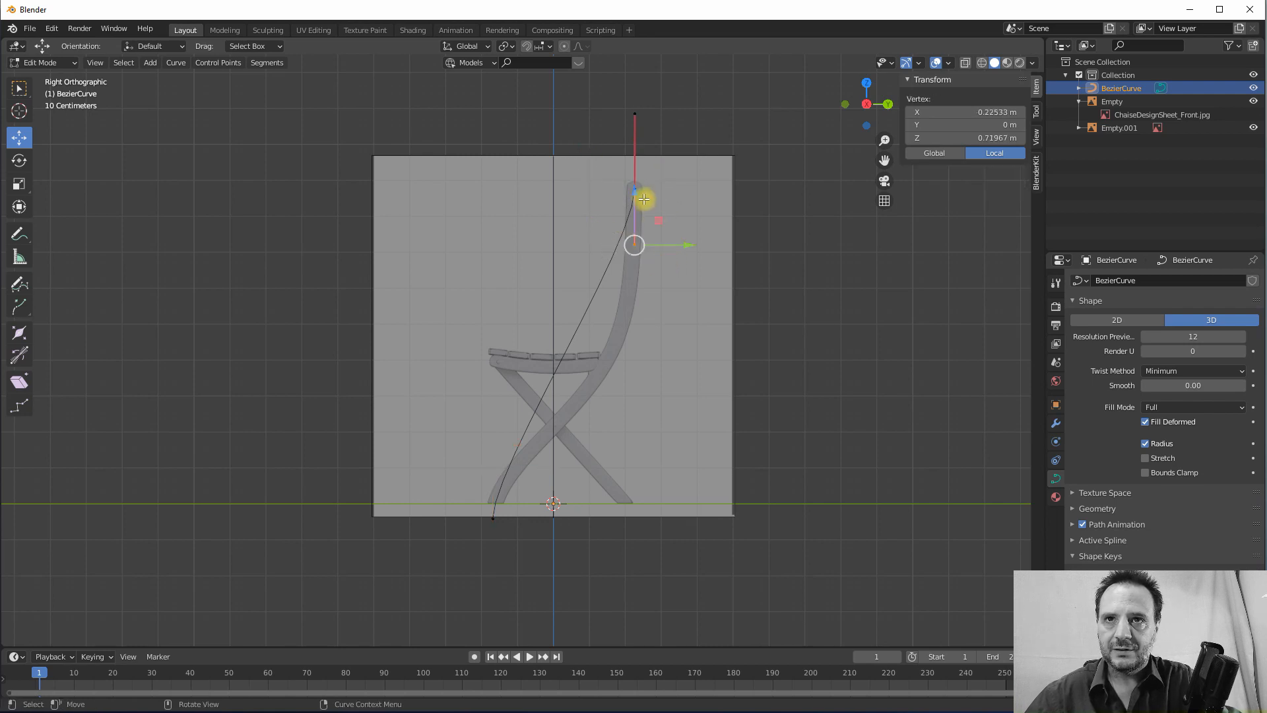
pyautogui.press('g')
pyautogui.press('z')
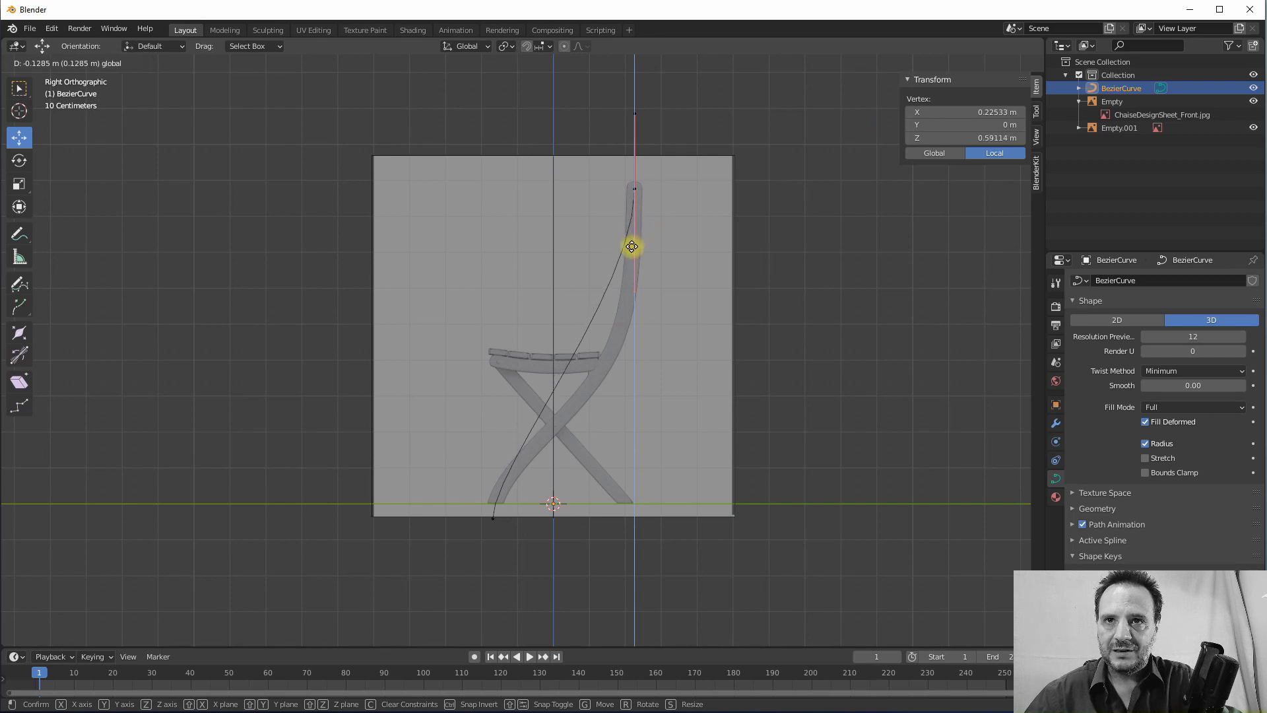
pyautogui.click(632, 246)
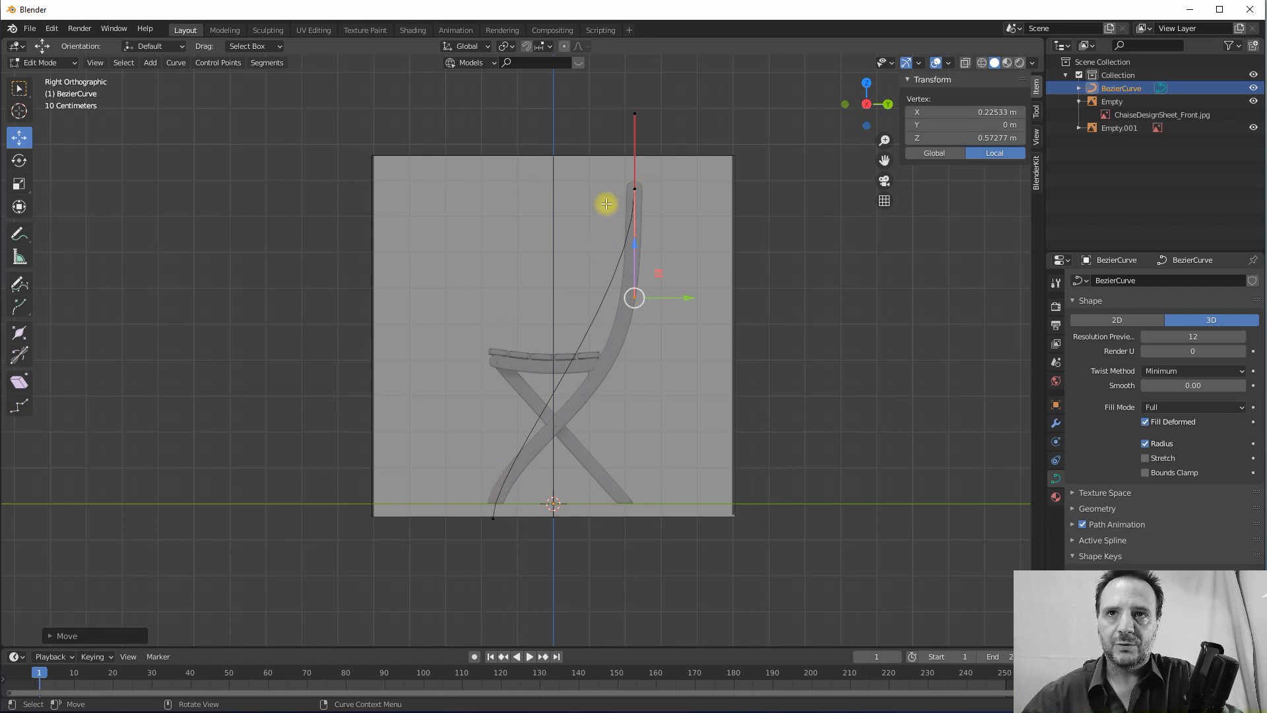
# - Subdivide the curve segment between the top and bottom control points to add a middle control point
pyautogui.click(634, 189)
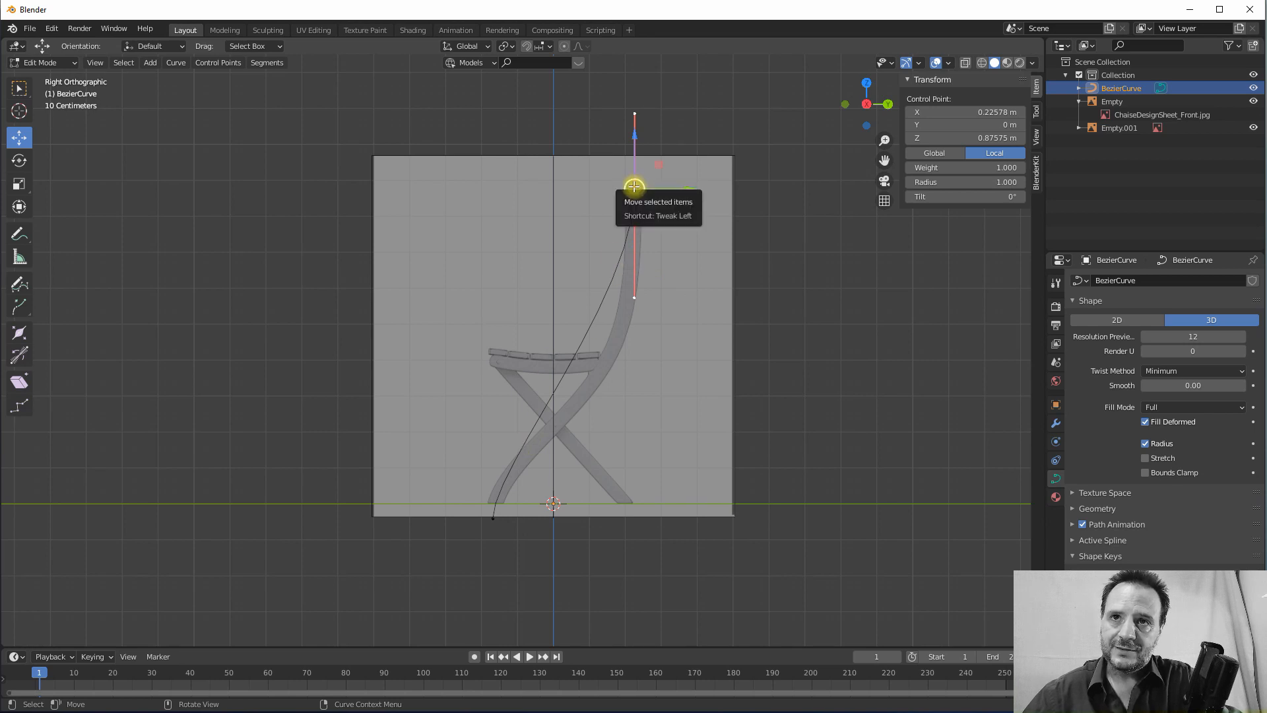
pyautogui.keyDown('shift'); pyautogui.click(495, 518); pyautogui.keyUp('shift')
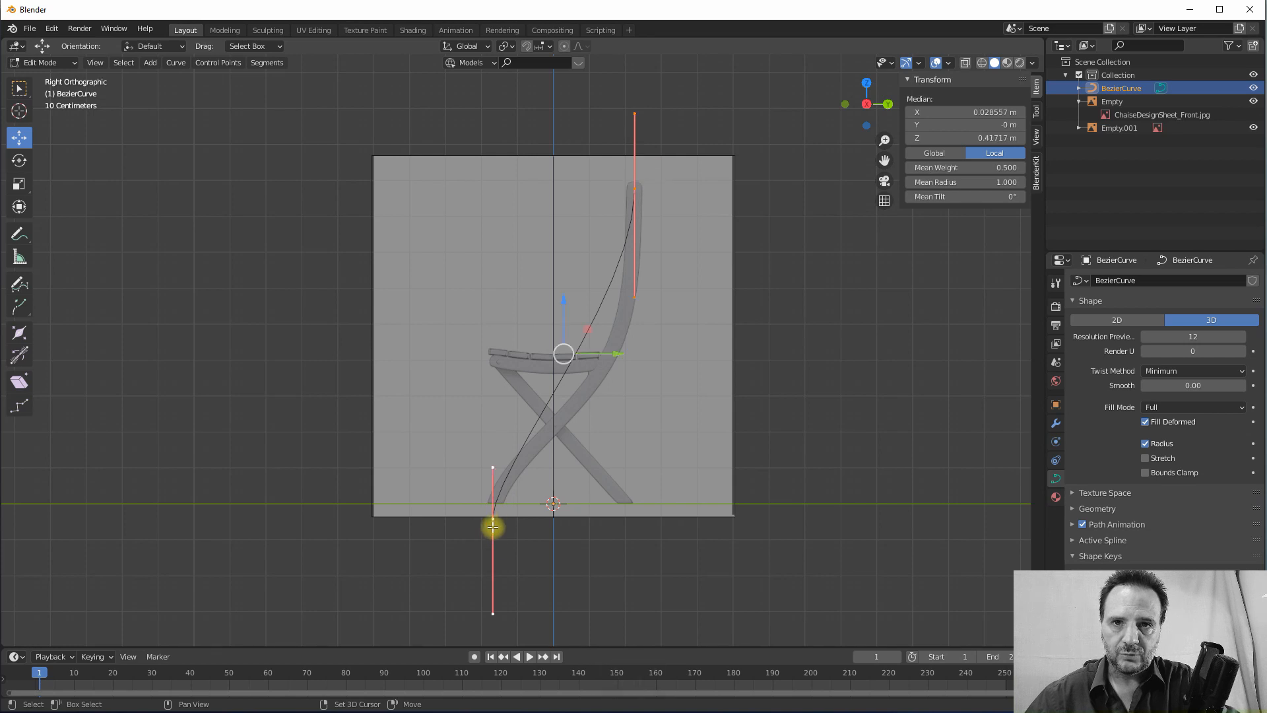
pyautogui.rightClick(585, 344)
pyautogui.click(518, 345)
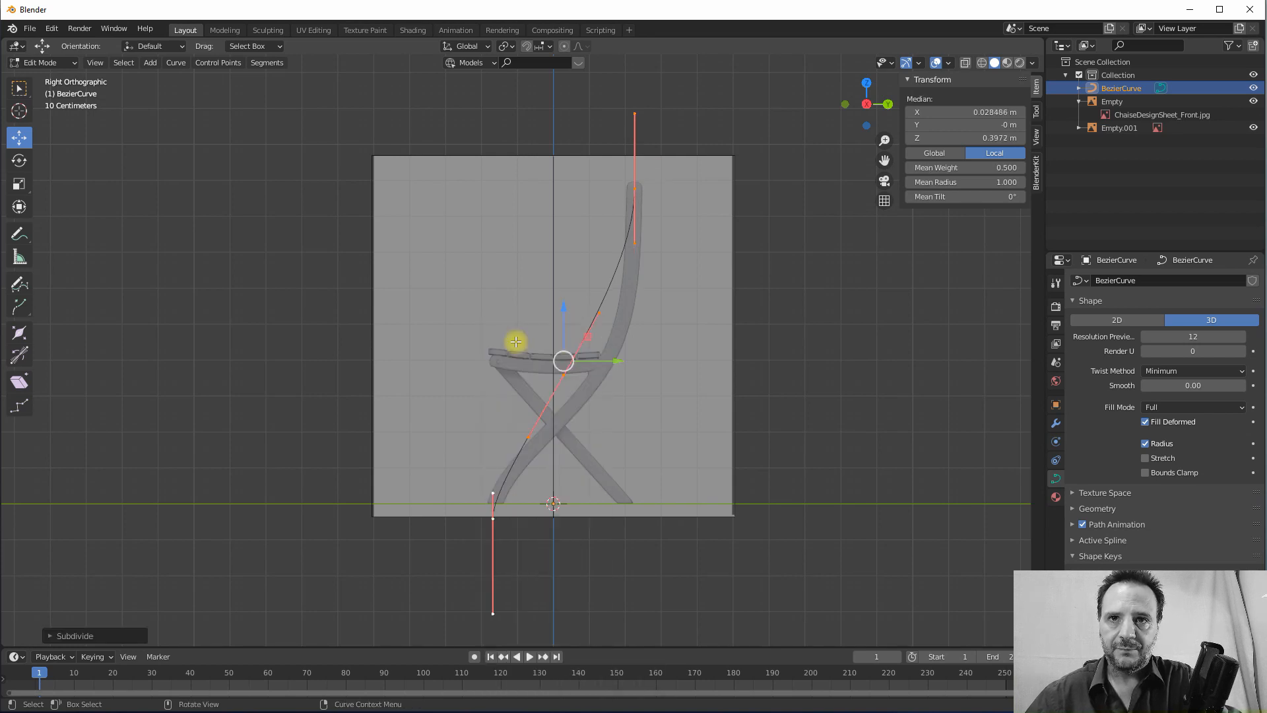
# - Move the middle control point onto the curved leg at the seat's rear edge, at local X about 0.135 m, Z about 0.383 m
pyautogui.click(561, 364)
pyautogui.moveTo(555, 368); pyautogui.dragTo(623, 344)
pyautogui.press('g')
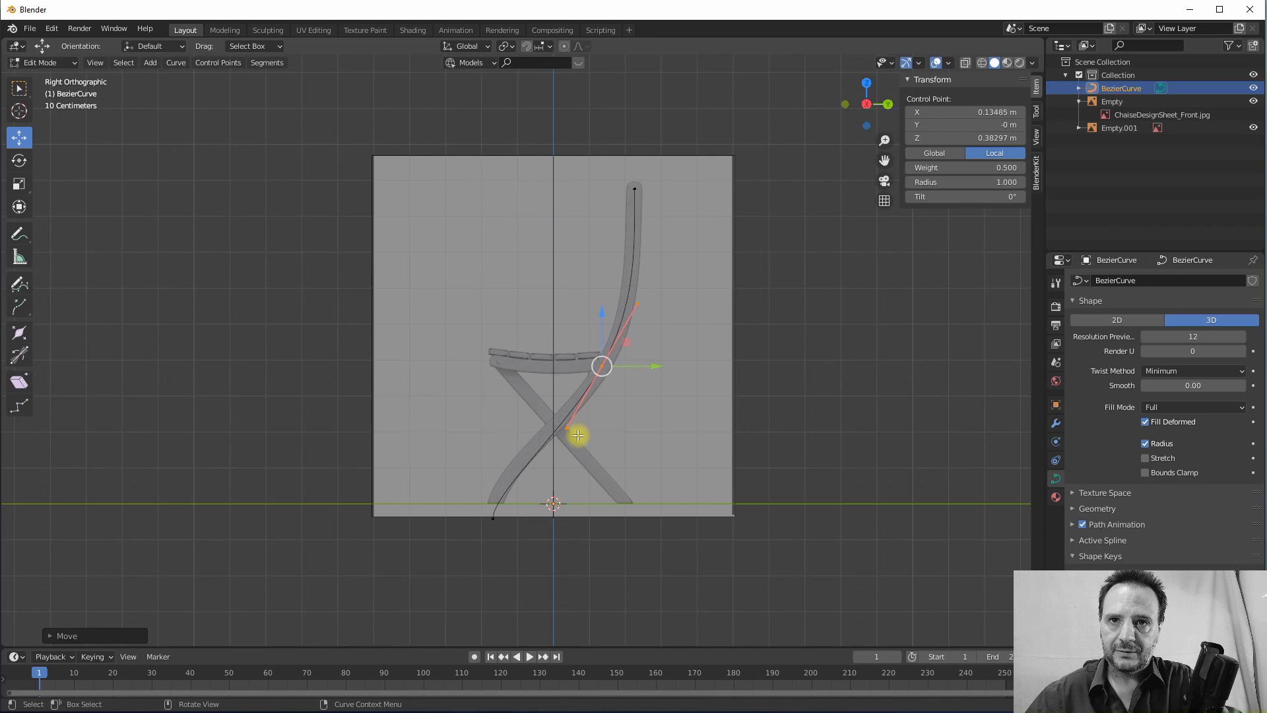
# - Adjust the middle point's two handles to follow the curved leg, placing the upper one at local X about 0.227 m, Z about 0.527 m
pyautogui.click(566, 427)
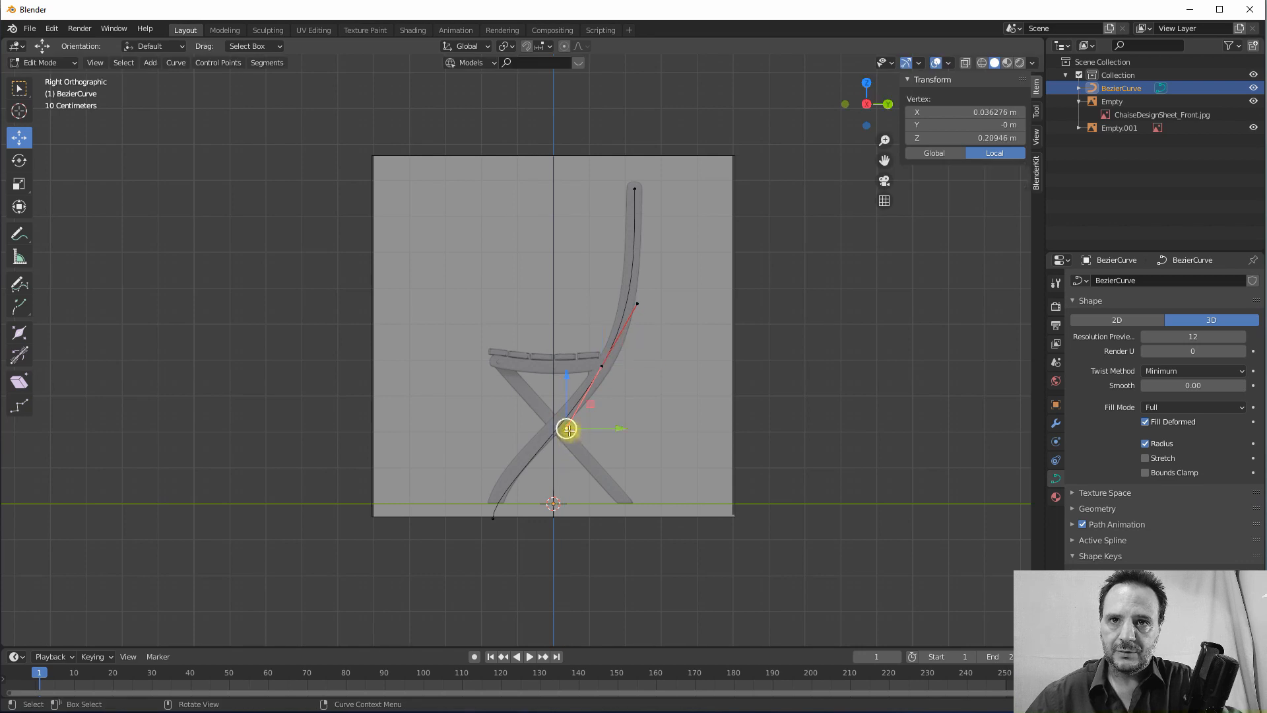
pyautogui.moveTo(580, 410); pyautogui.dragTo(582, 405)
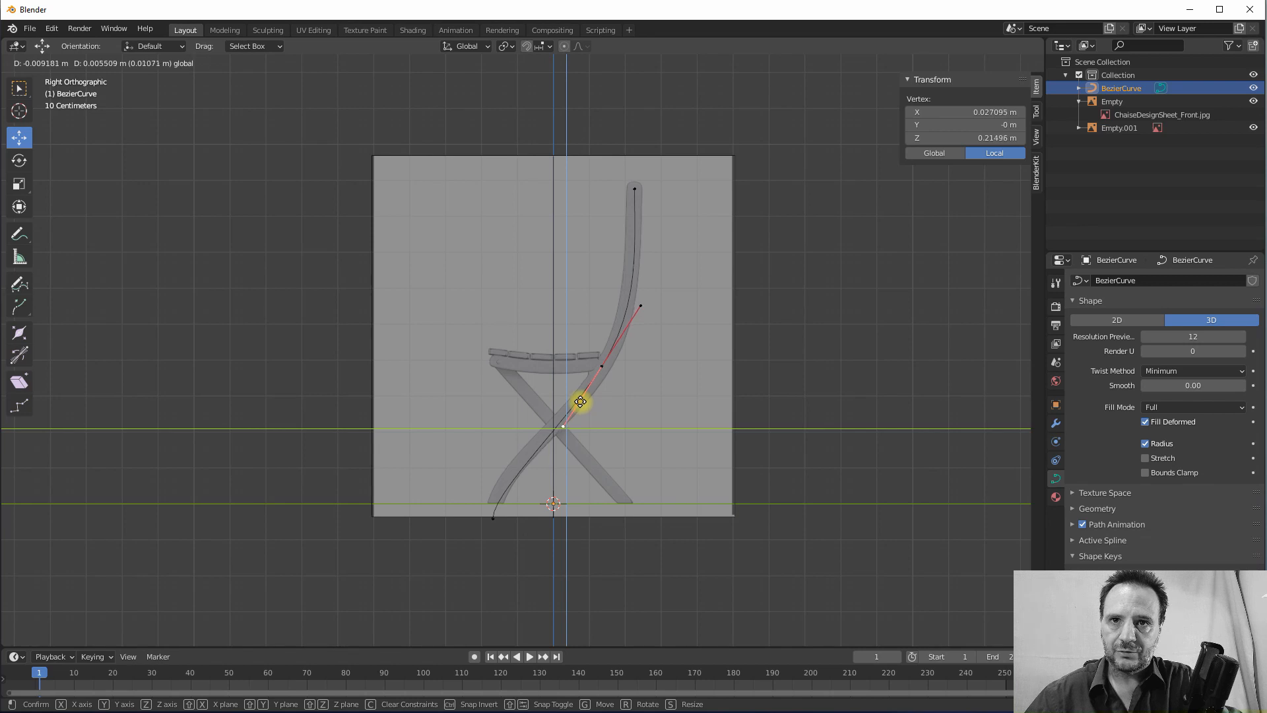
pyautogui.moveTo(578, 402); pyautogui.dragTo(575, 402)
pyautogui.moveTo(665, 325); pyautogui.dragTo(633, 310)
pyautogui.press('g')
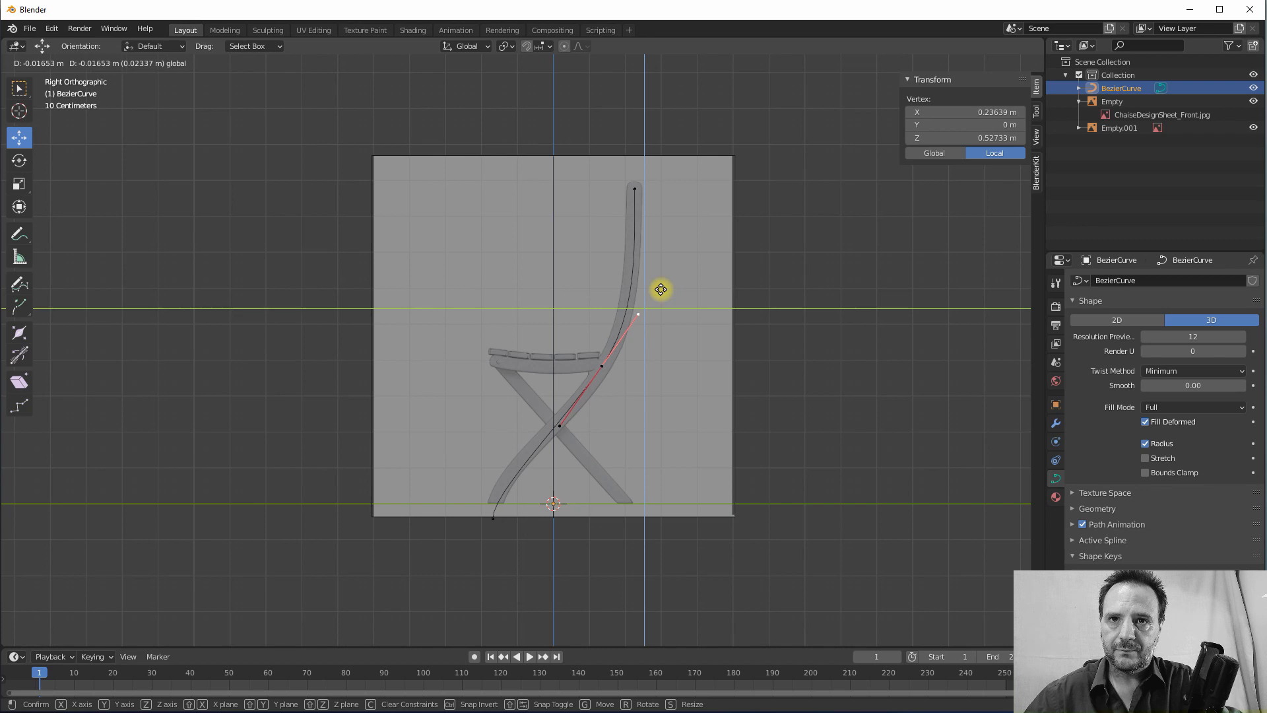
pyautogui.click(658, 289)
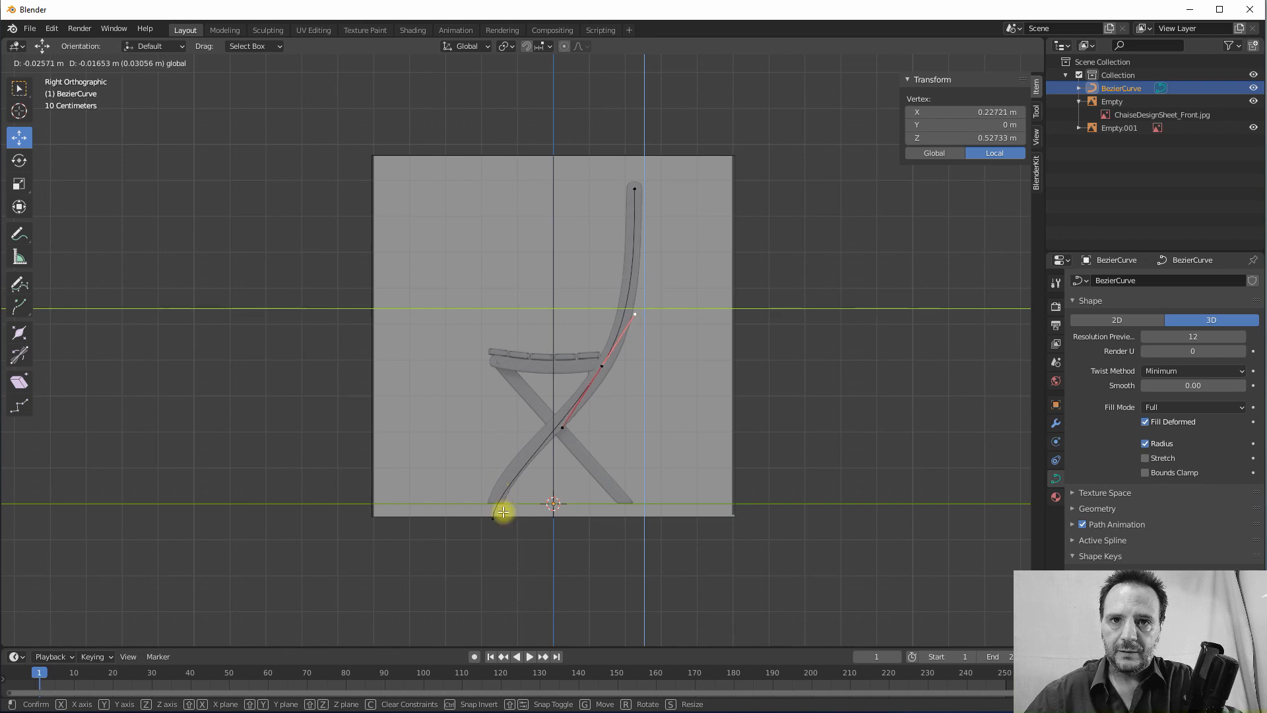
# - Raise the bottom control point's inner handle along Z to local Z about 0.082 m to match the leg's lower bend
pyautogui.click(499, 484)
pyautogui.click(493, 518)
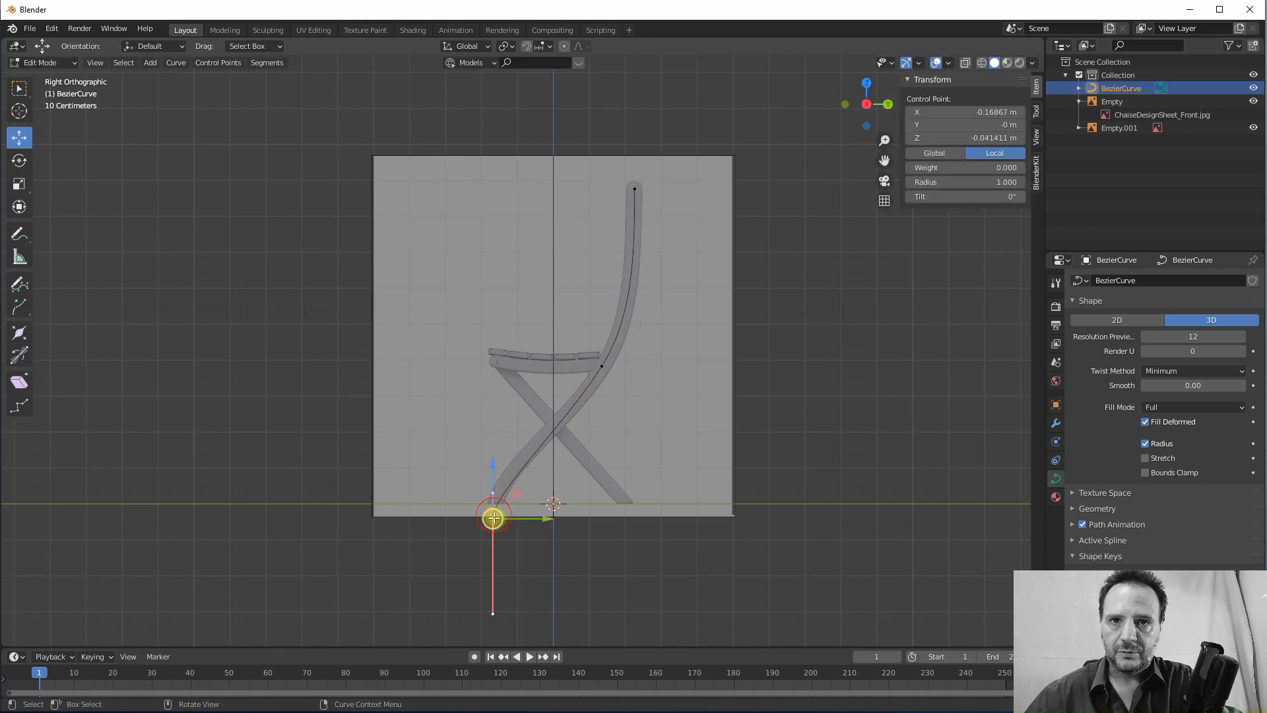
pyautogui.moveTo(470, 475); pyautogui.dragTo(509, 502)
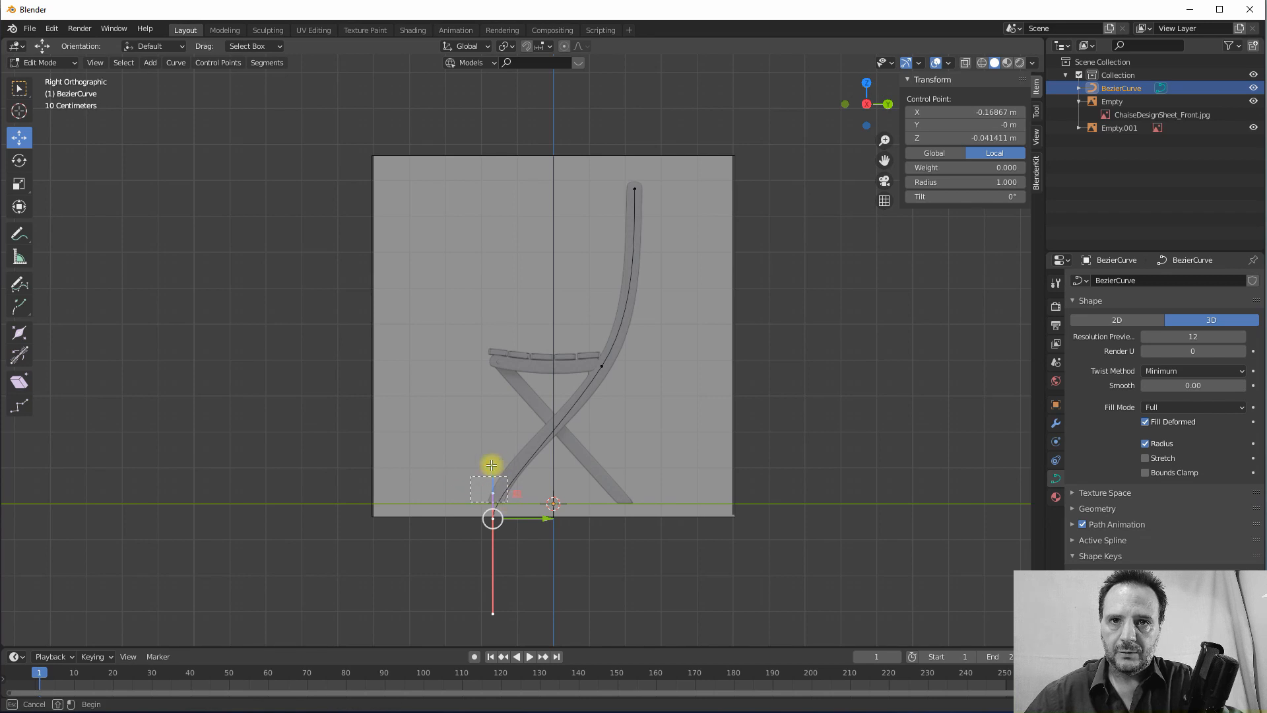
pyautogui.press('g')
pyautogui.press('z')
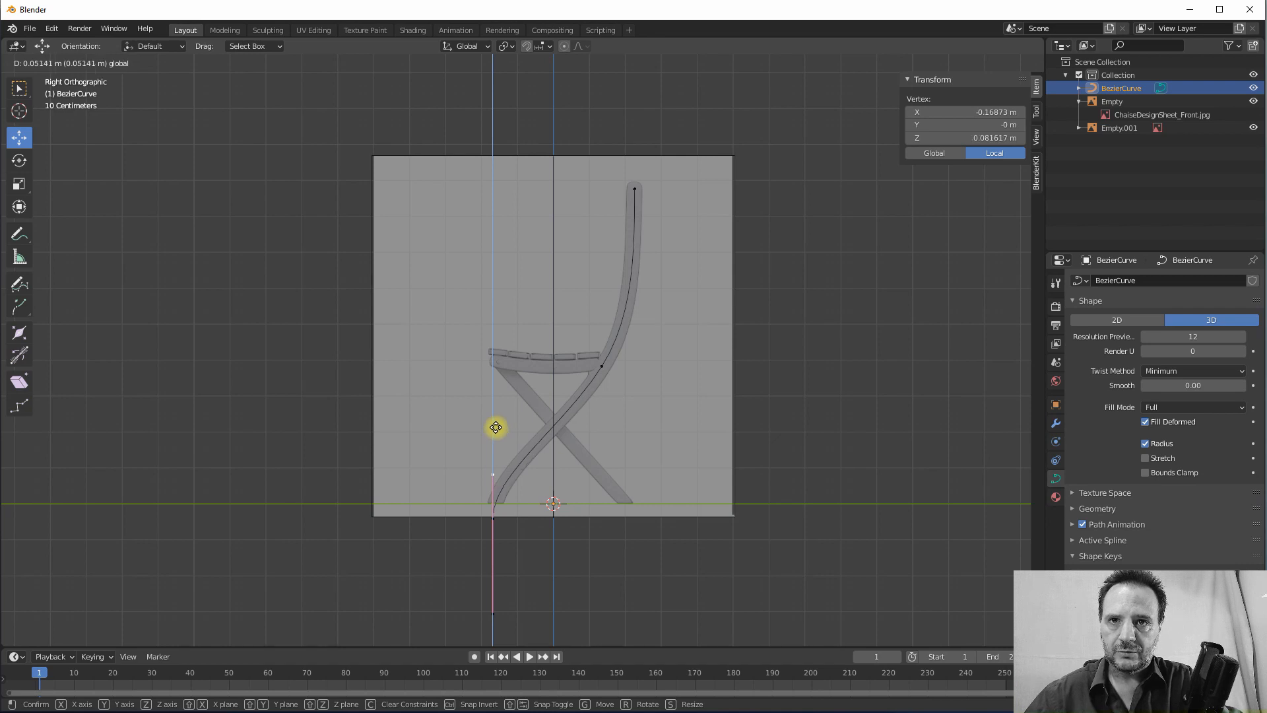
pyautogui.click(496, 428)
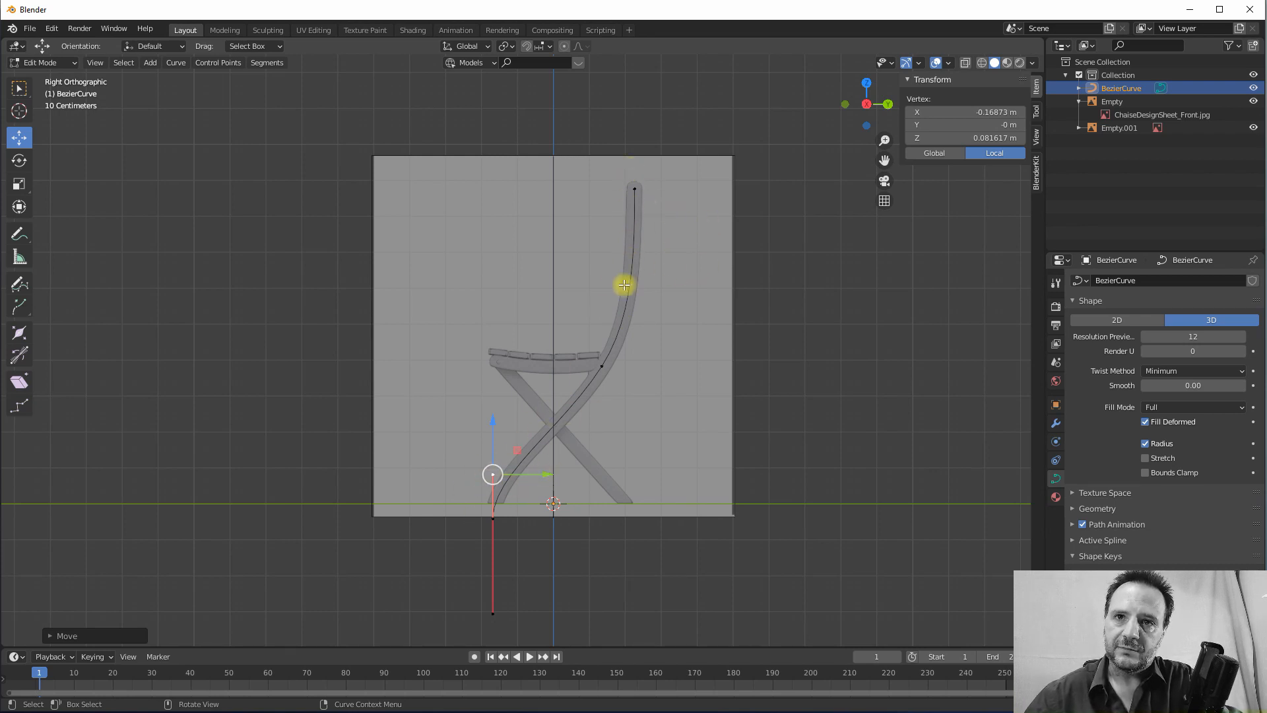
# - Finish editing the backrest leg curve's control points and return it to Object Mode
pyautogui.moveTo(601, 359); pyautogui.dragTo(699, 321, button='middle')
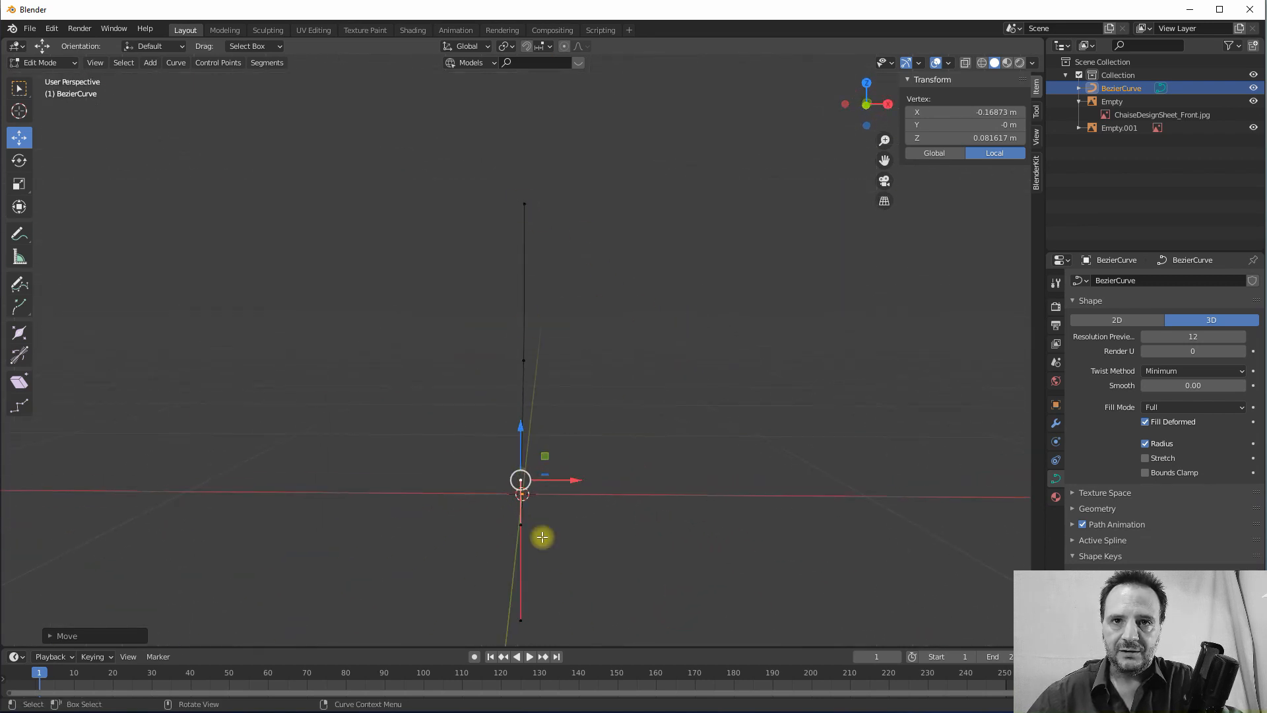
pyautogui.moveTo(540, 535); pyautogui.dragTo(680, 319, button='middle')
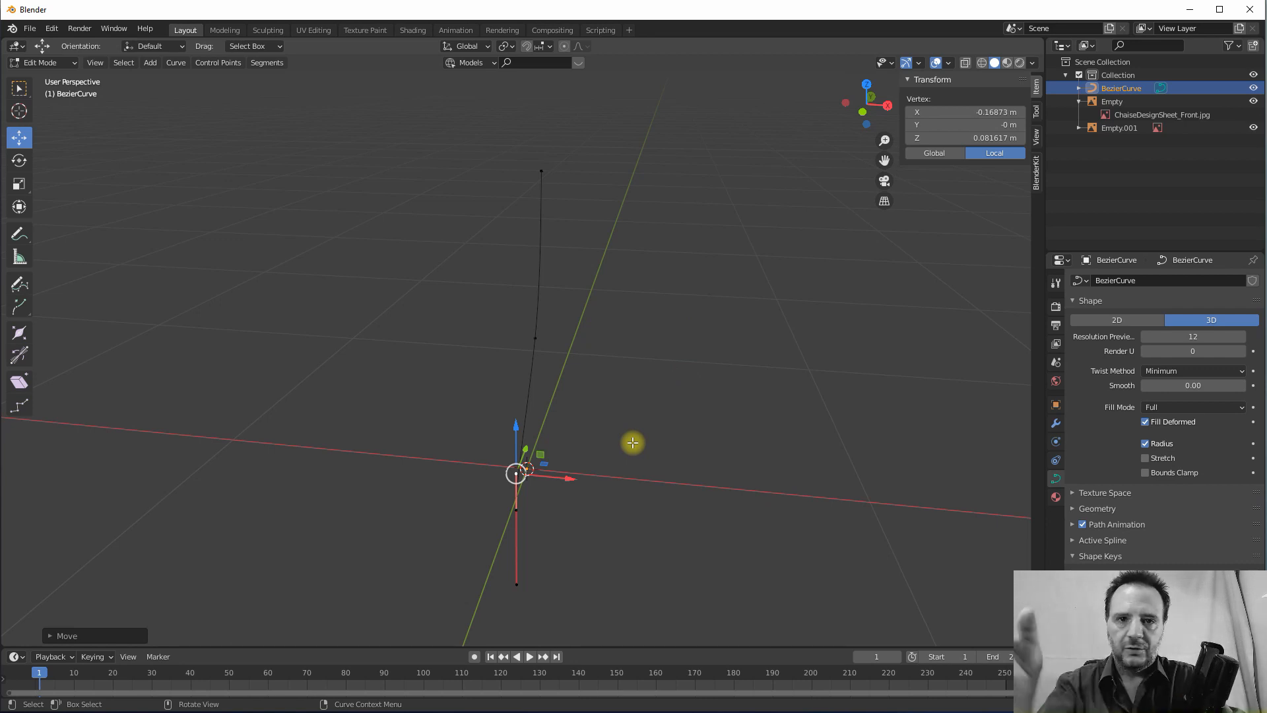
pyautogui.moveTo(640, 413); pyautogui.dragTo(572, 385, button='middle')
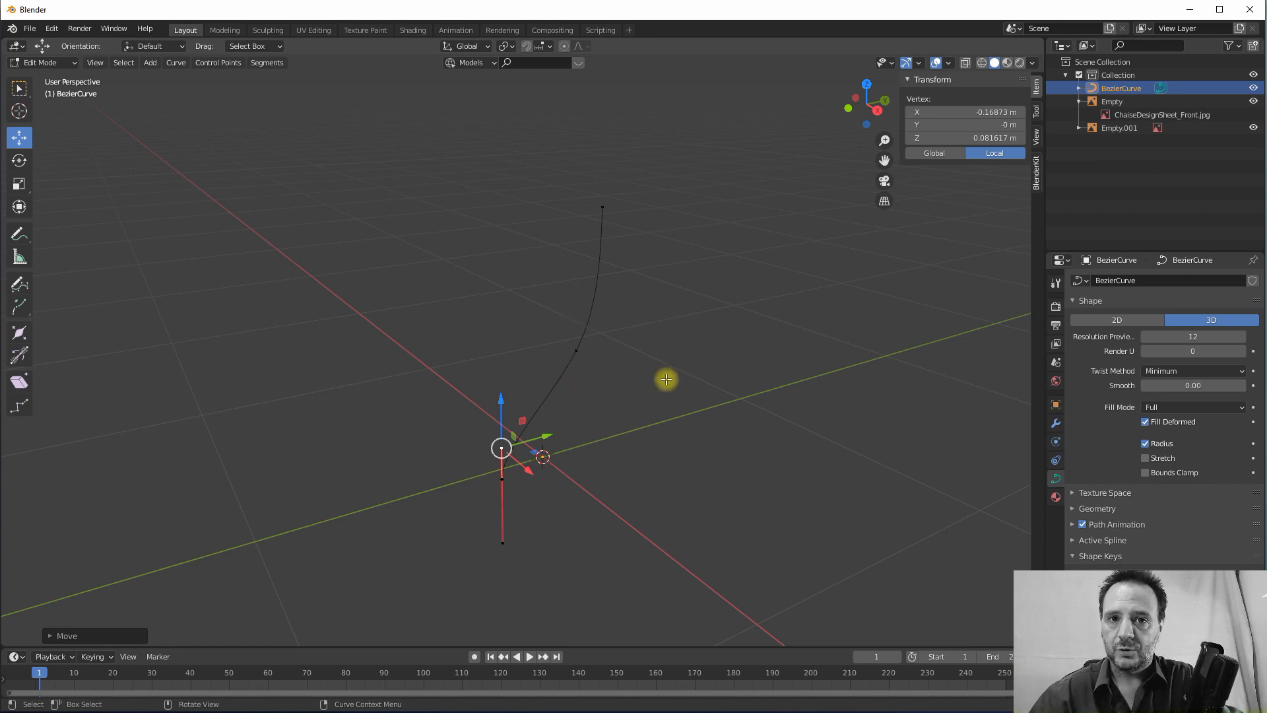
pyautogui.moveTo(667, 379); pyautogui.dragTo(636, 343, button='middle')
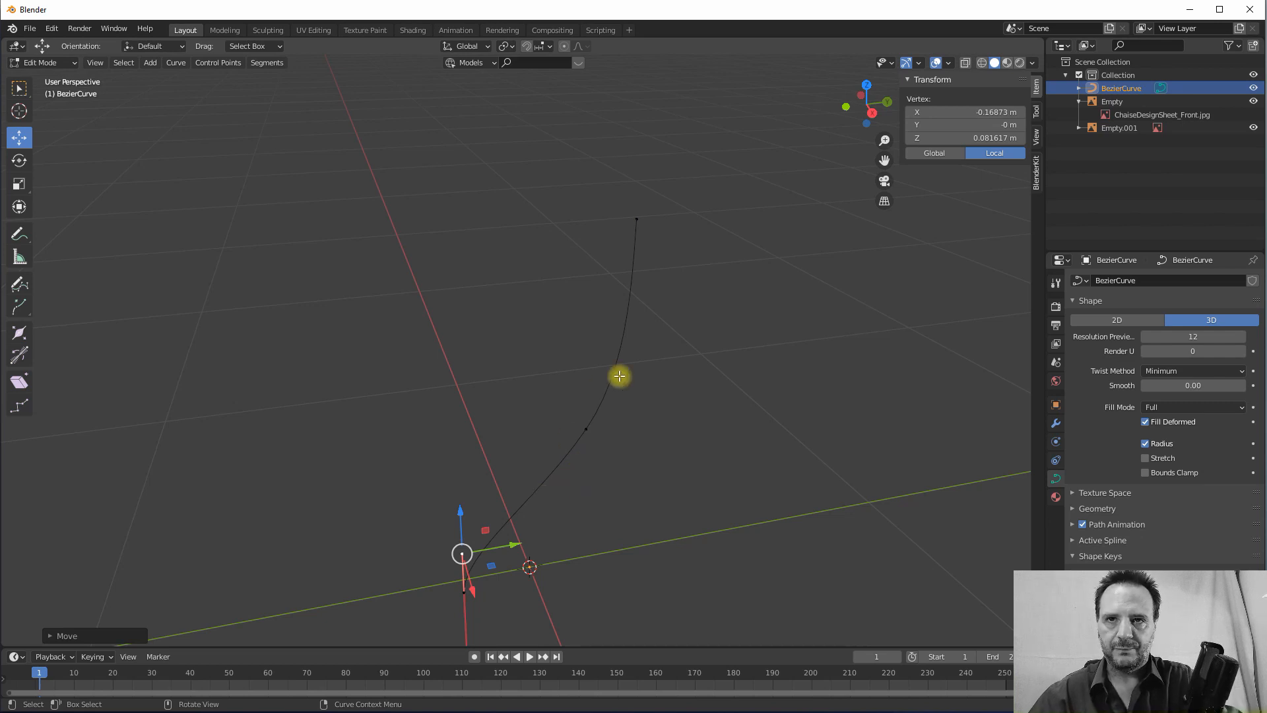
pyautogui.press('Tab')
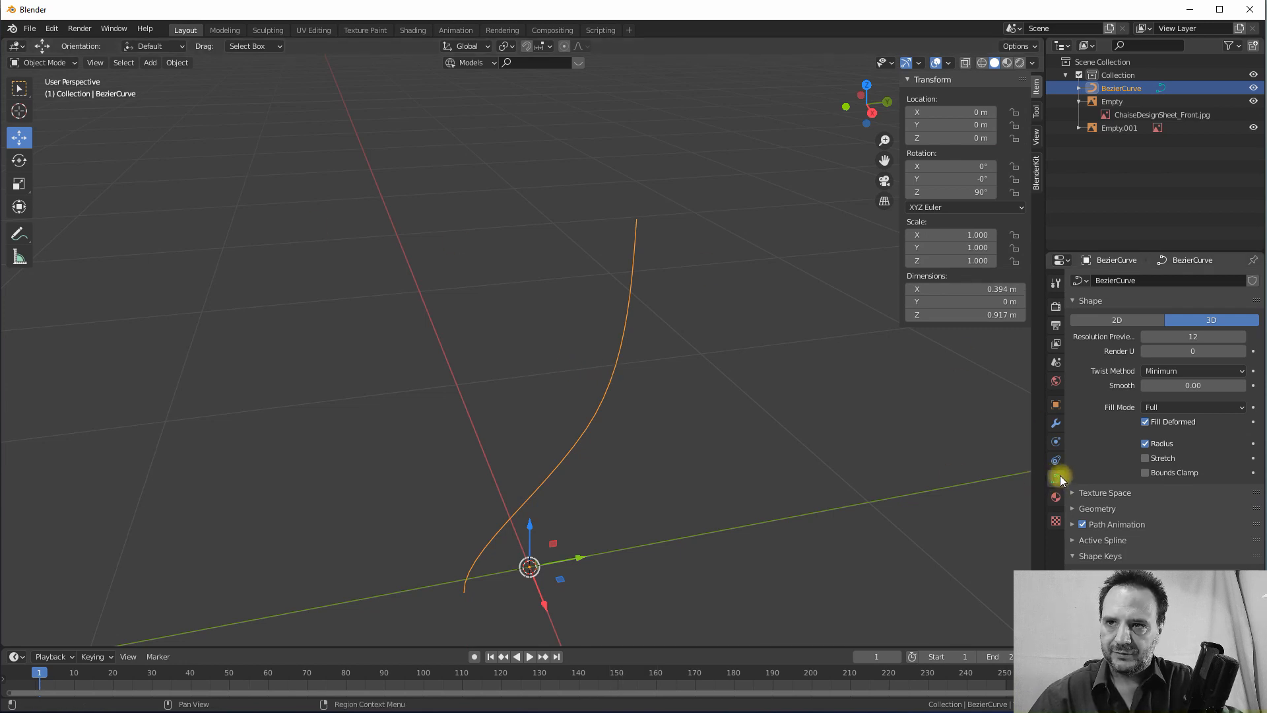
# - Give the Bezier curve tubular thickness by setting its geometry bevel depth to 0.022 m
pyautogui.click(1072, 510)
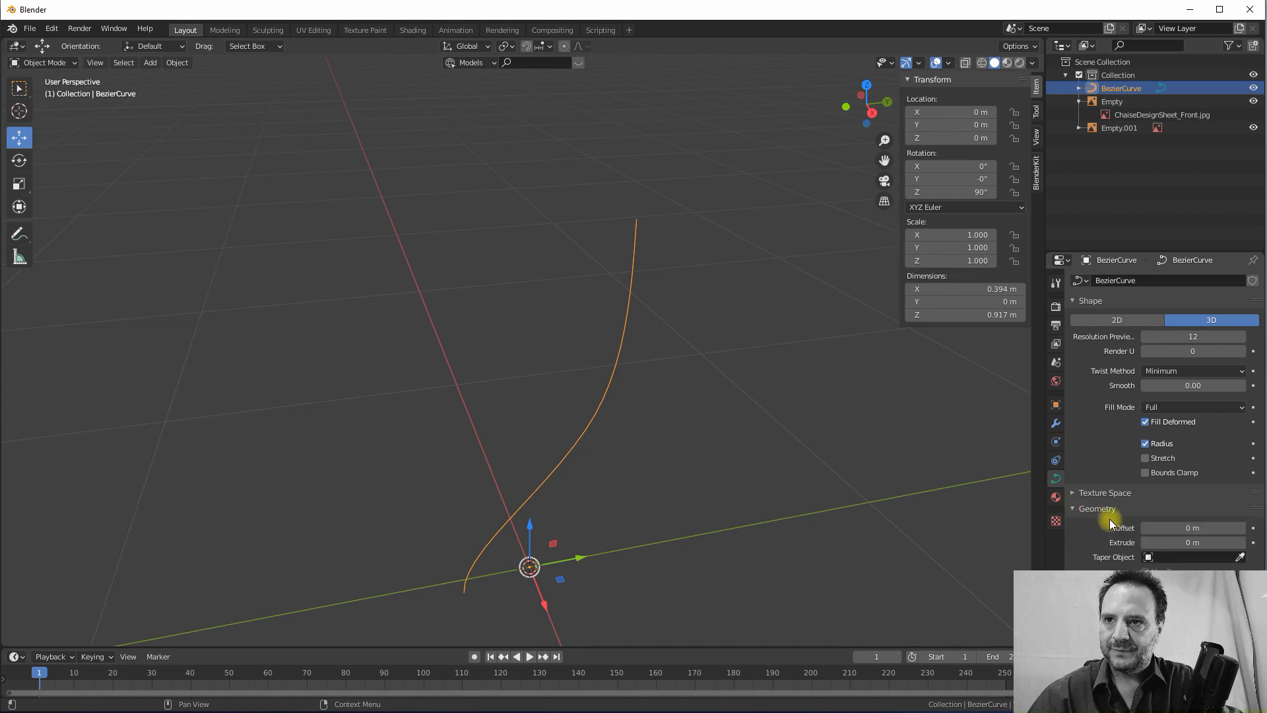
pyautogui.scroll(-3, 1166, 541)
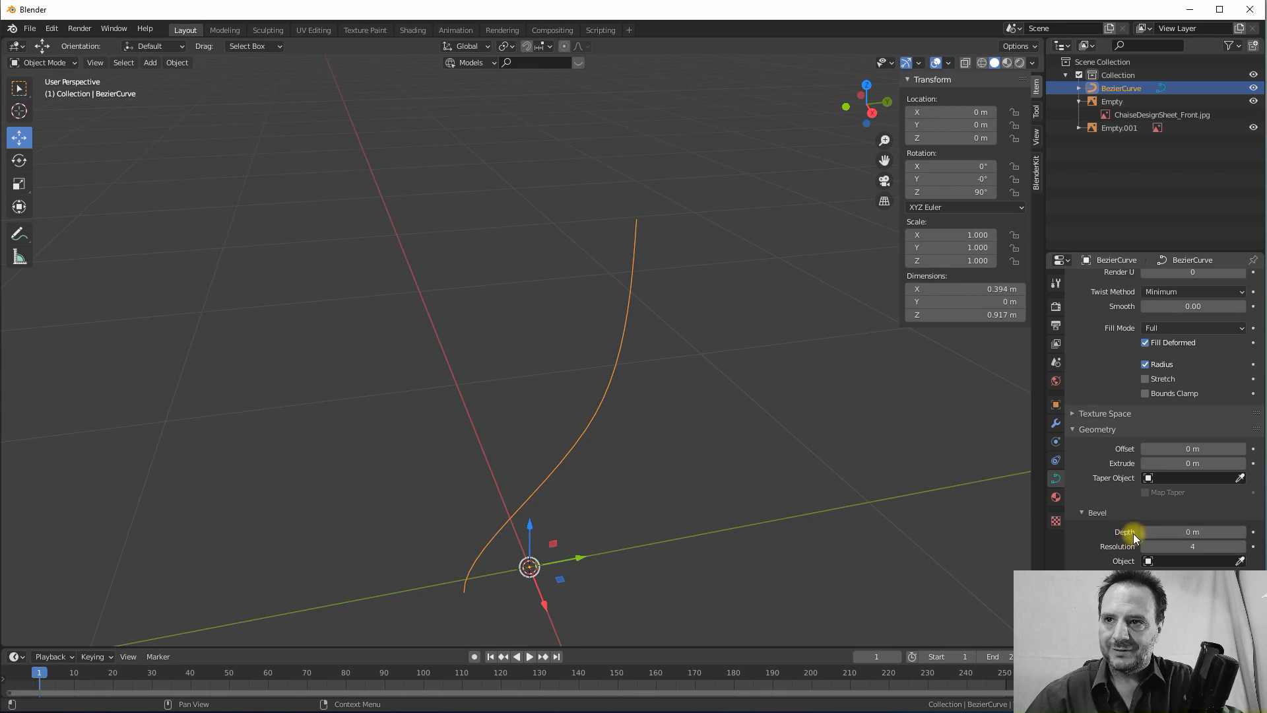
pyautogui.click(1243, 532)
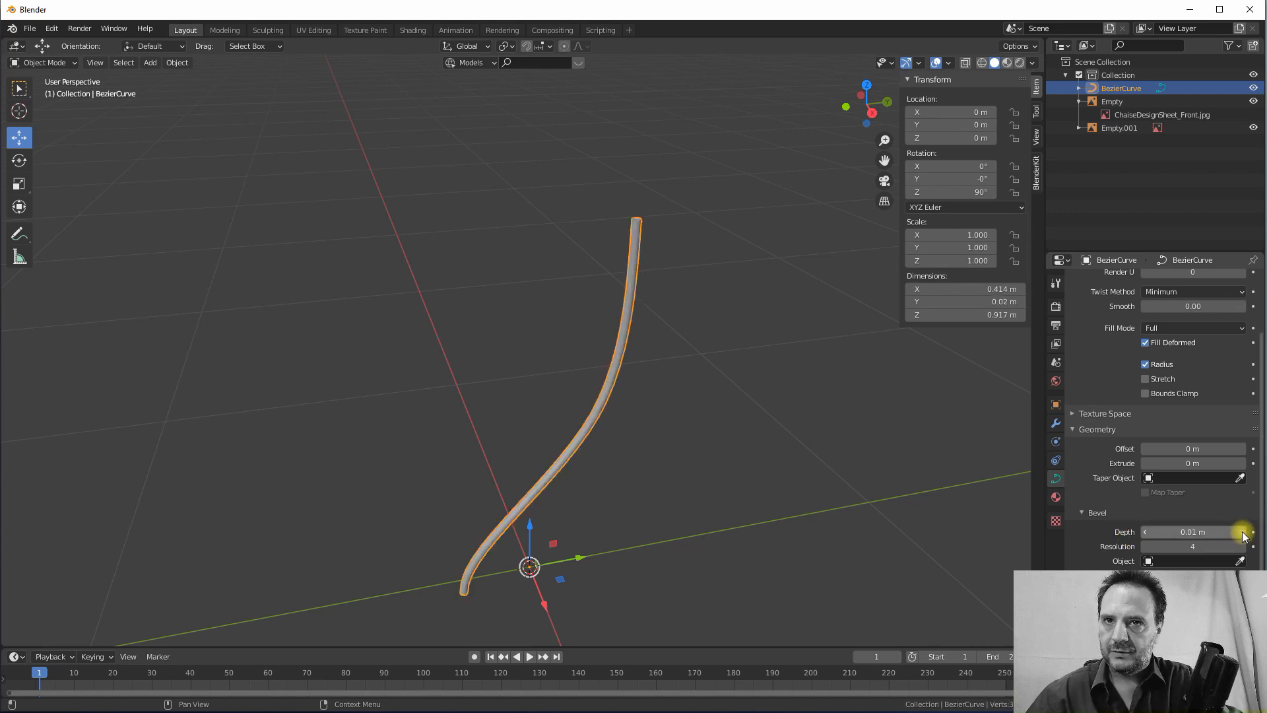
pyautogui.click(1243, 532)
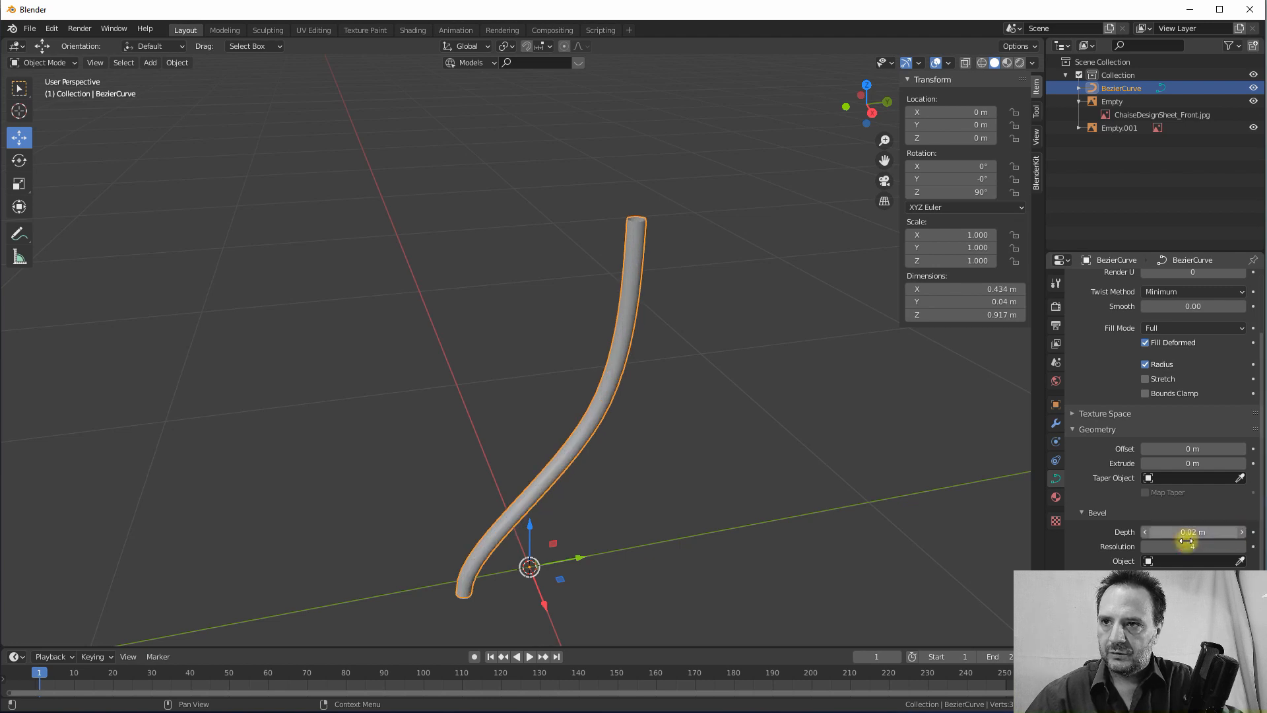
pyautogui.scroll(-1, 1186, 540)
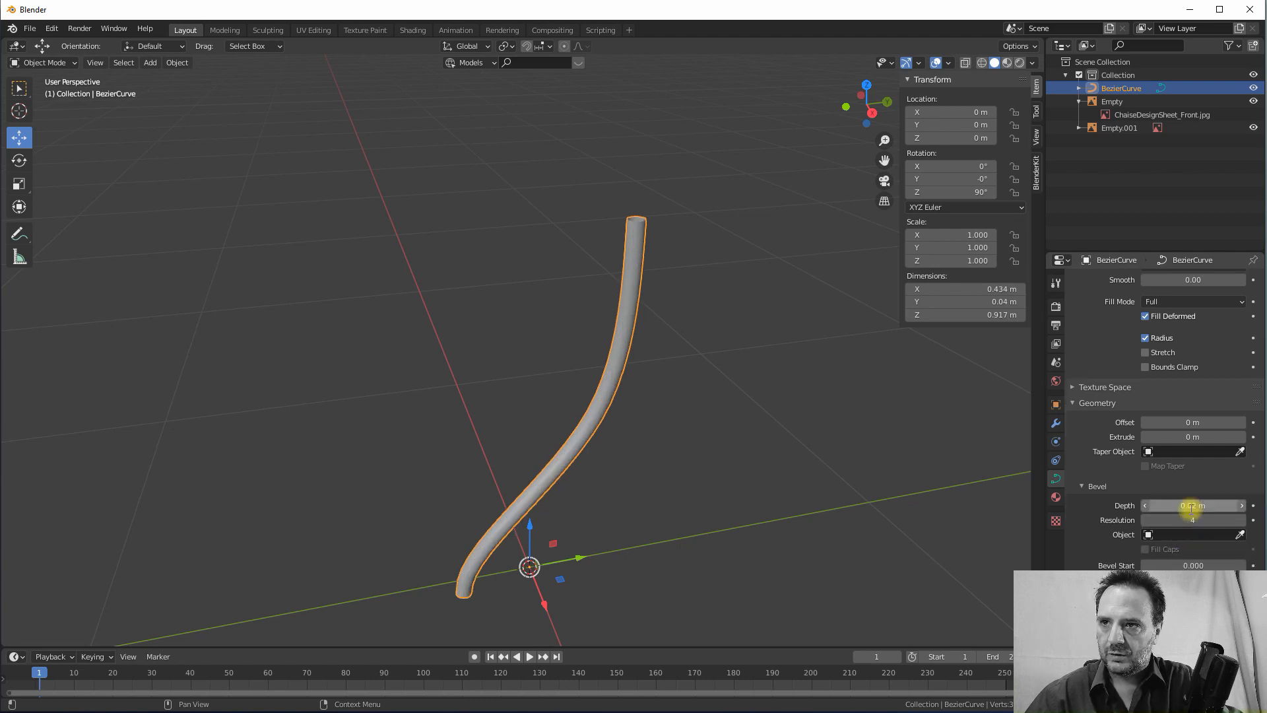
pyautogui.click(1195, 505)
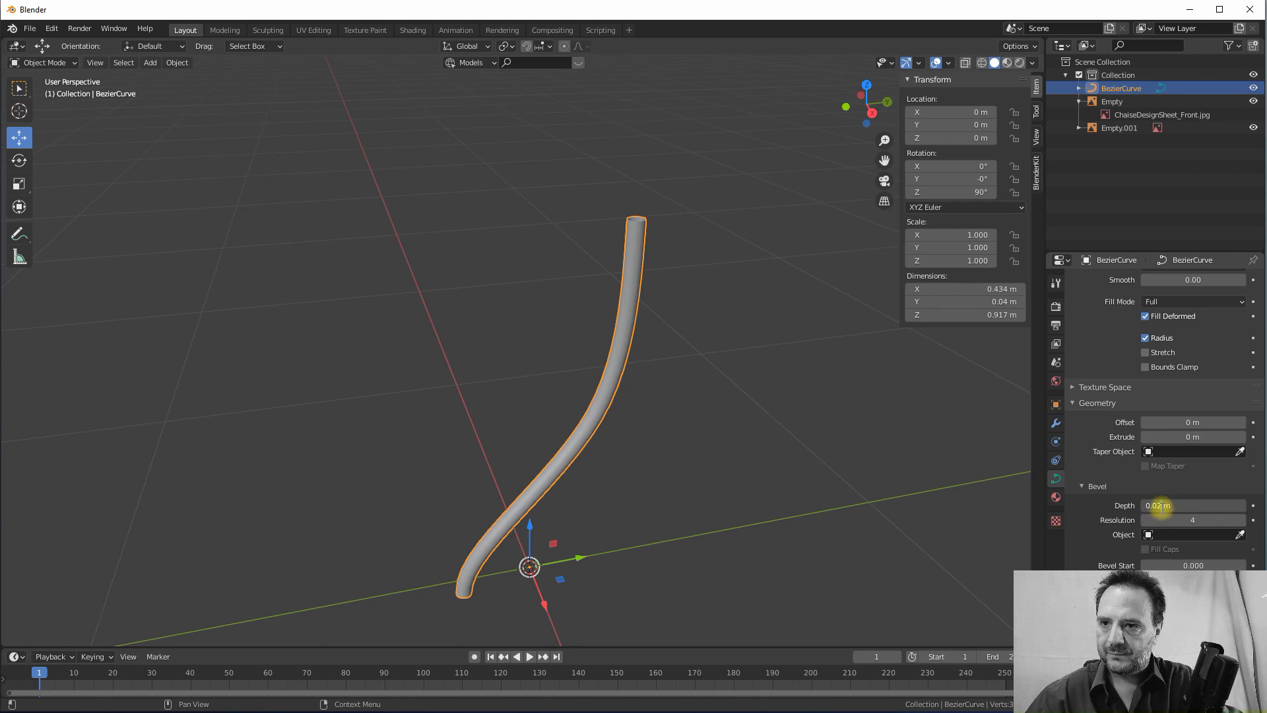
pyautogui.write('2')
pyautogui.press('Return')
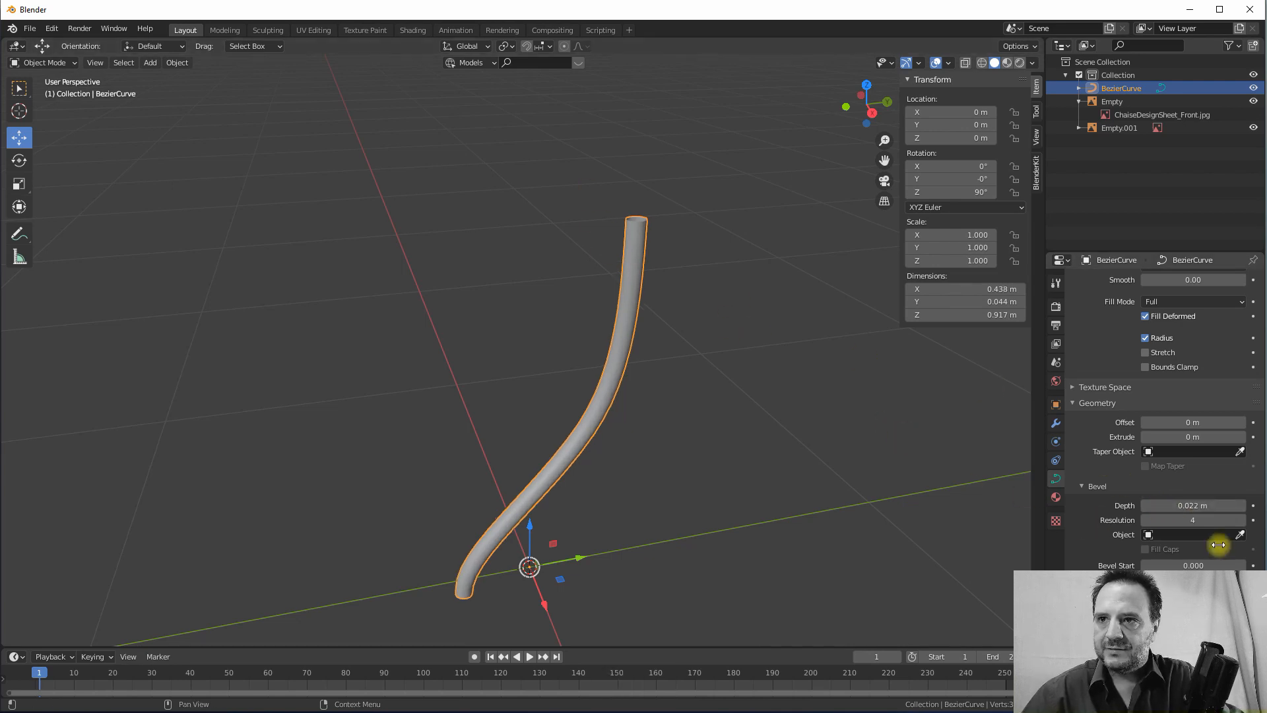
# - Reduce the curve's bevel resolution to 1 to make the tube's cross-section low-poly, and check its shape
pyautogui.moveTo(687, 300); pyautogui.dragTo(604, 339, button='middle')
pyautogui.scroll(5, 604, 326)
pyautogui.scroll(2, 604, 336)
pyautogui.moveTo(721, 353); pyautogui.dragTo(713, 344, button='middle')
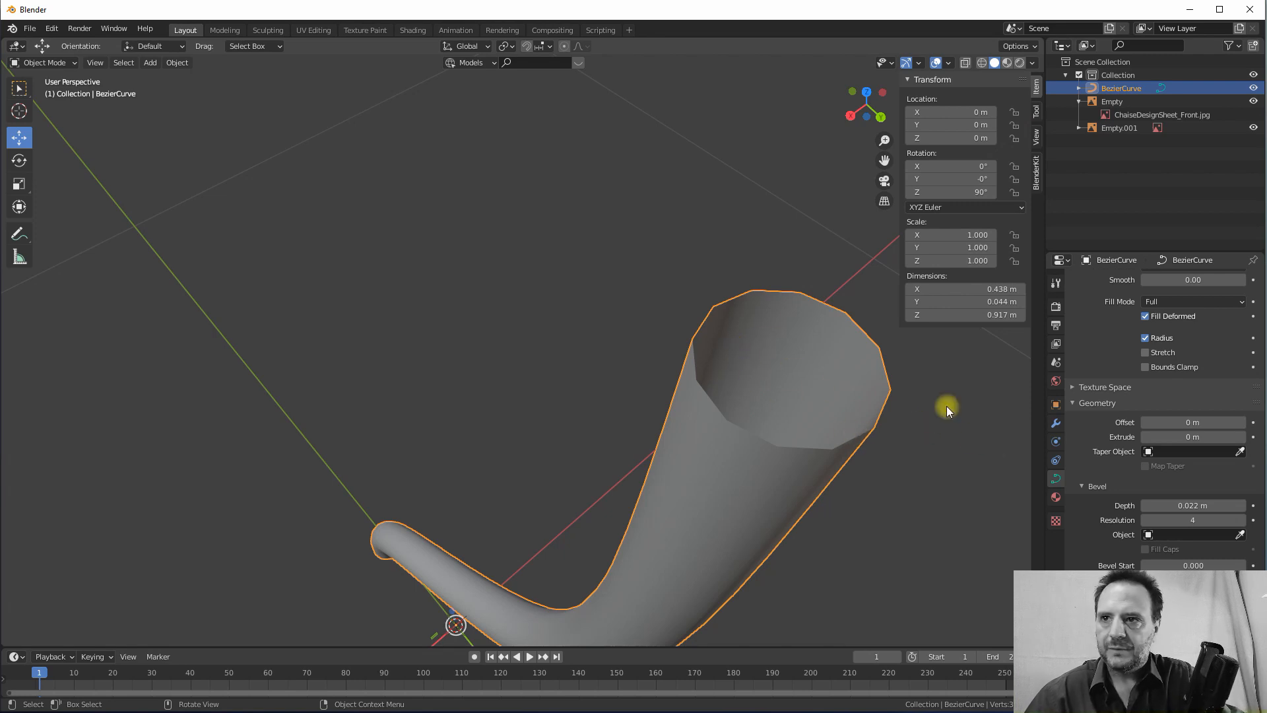
pyautogui.click(1143, 520)
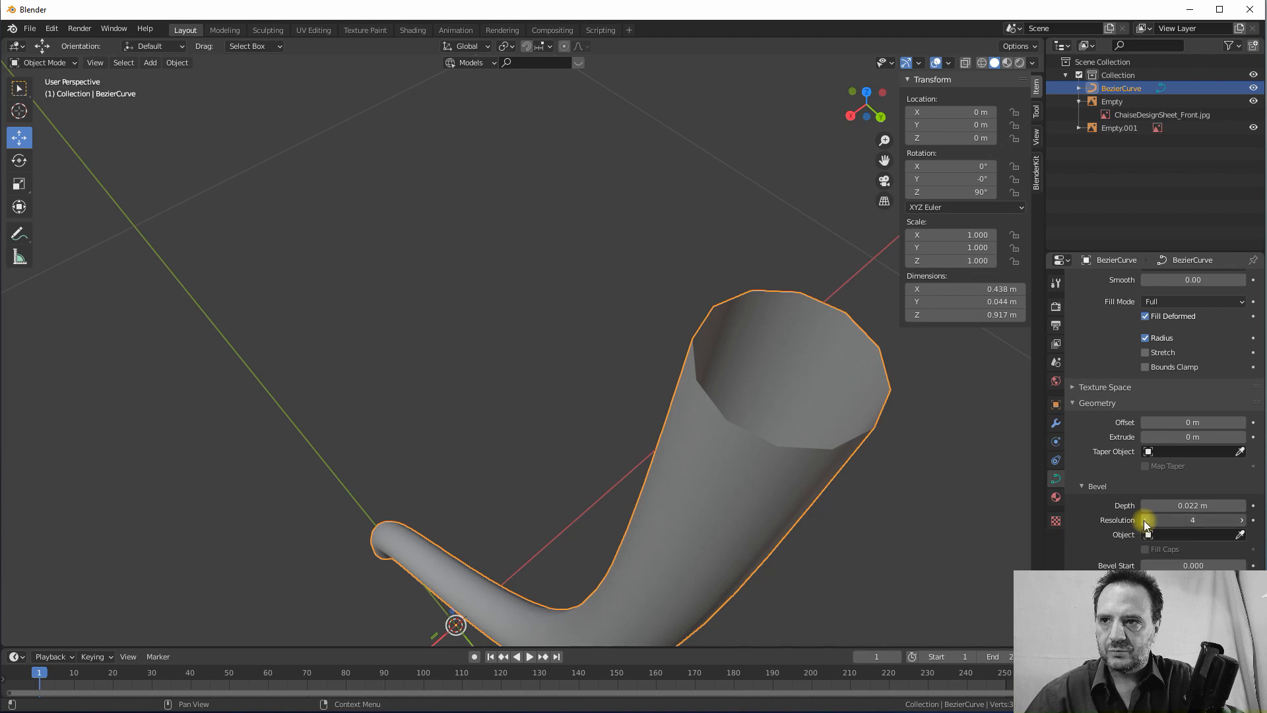
pyautogui.click(1143, 520)
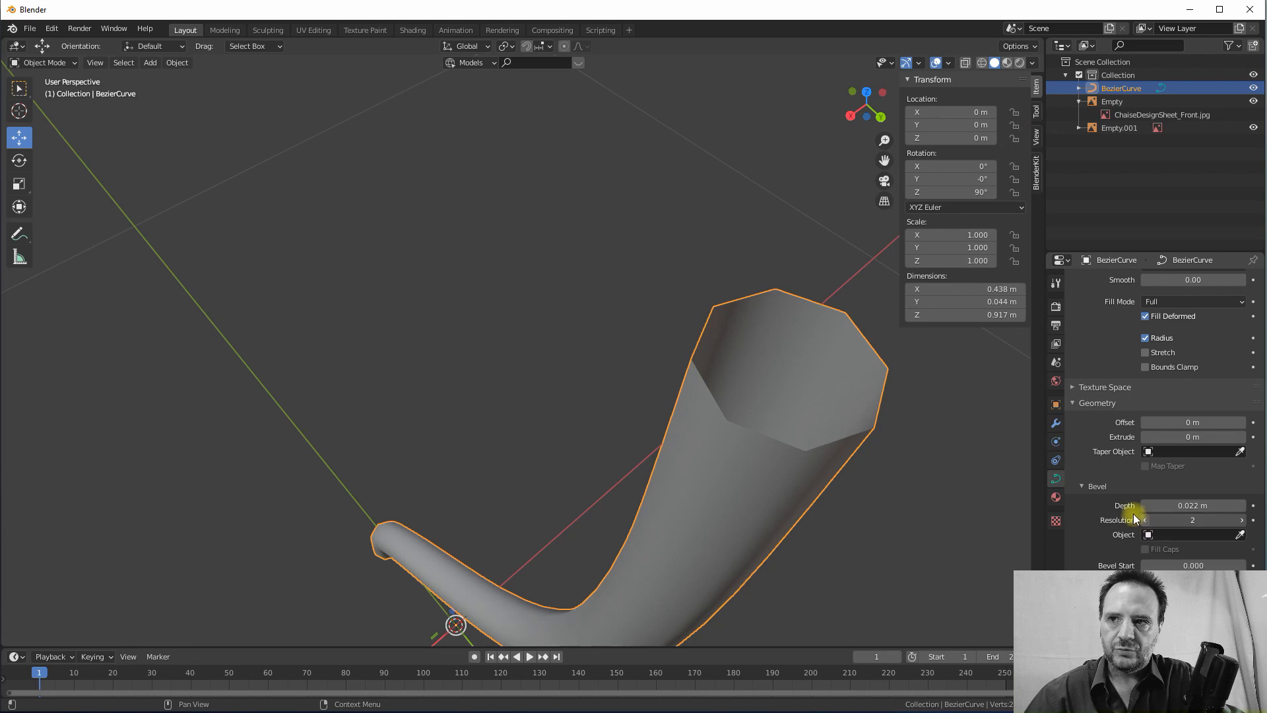
pyautogui.click(1145, 520)
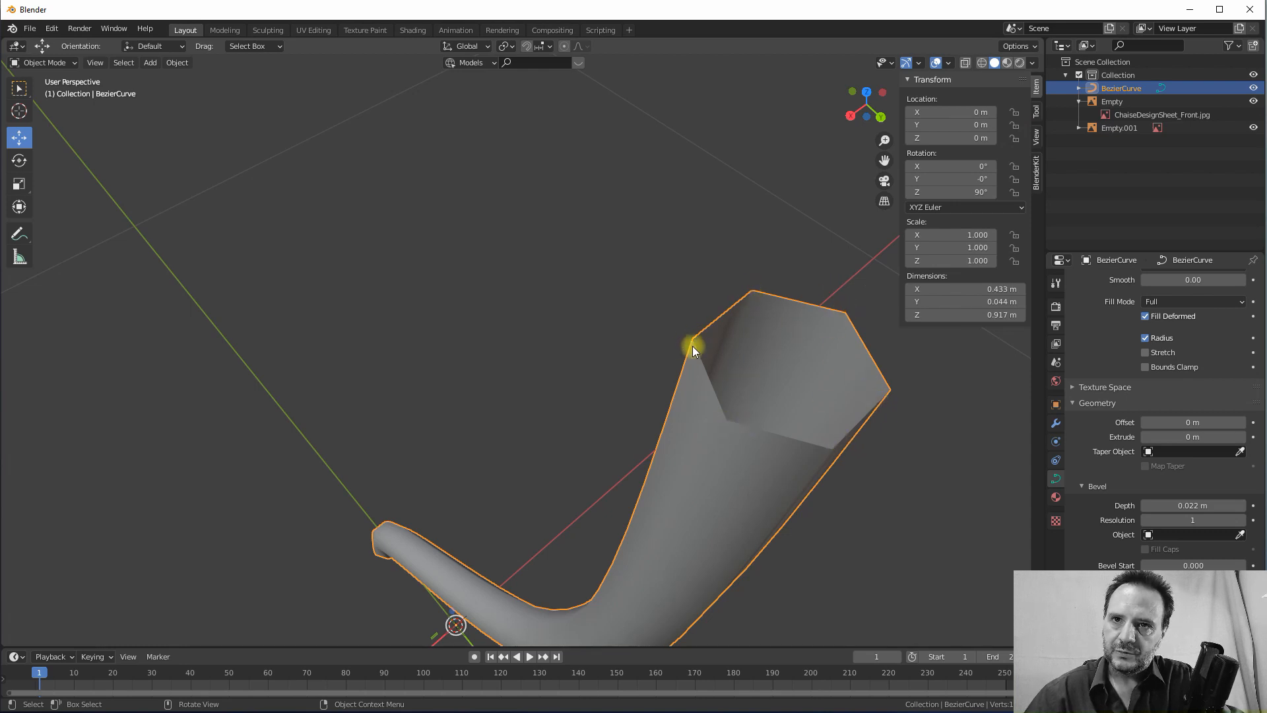
pyautogui.scroll(2, 736, 337)
pyautogui.scroll(-4, 716, 341)
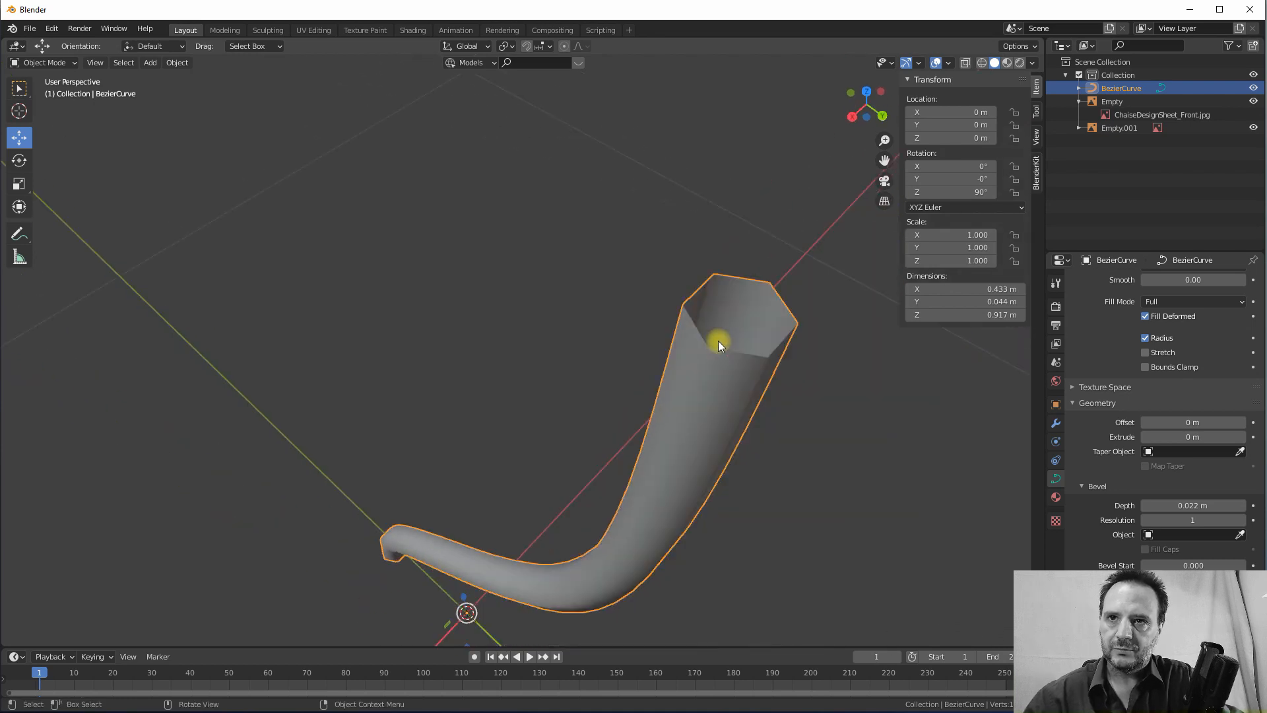
pyautogui.moveTo(735, 339)
pyautogui.mouseDown(button='middle')
pyautogui.moveTo(752, 337)
pyautogui.moveTo(723, 327)
pyautogui.mouseUp(button='middle')
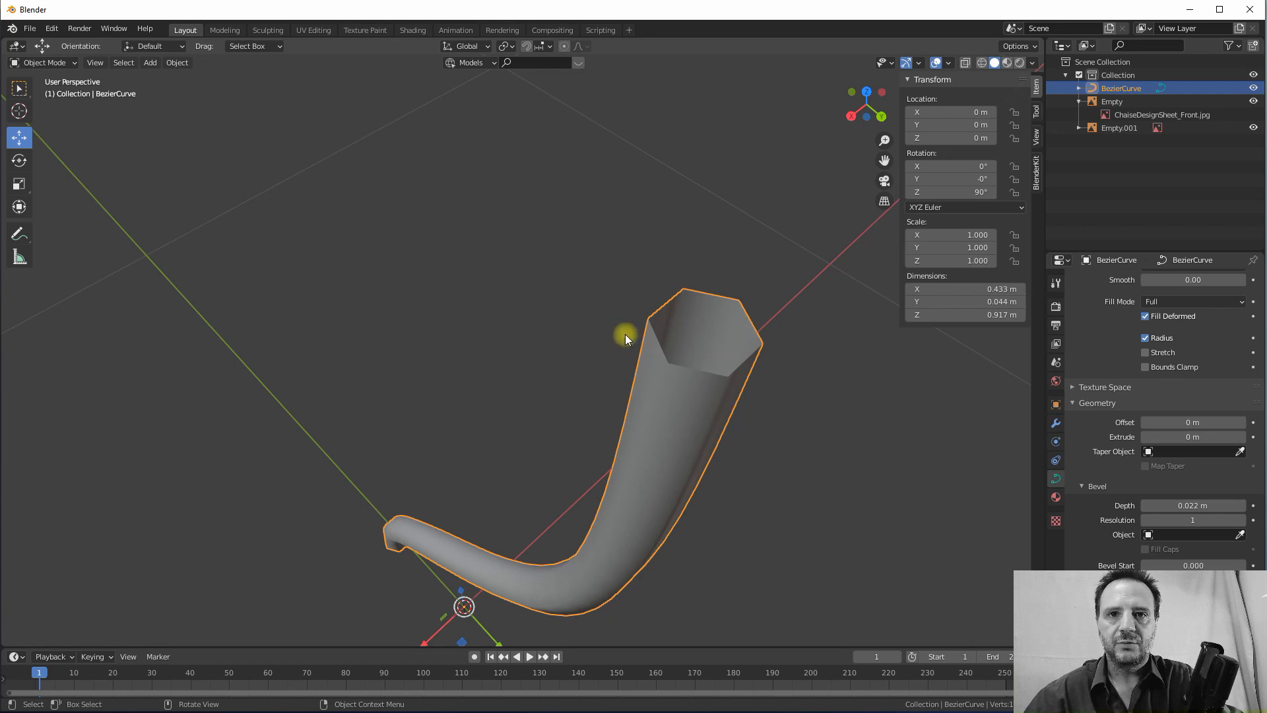
pyautogui.moveTo(624, 334)
pyautogui.mouseDown(button='middle')
pyautogui.moveTo(656, 320)
pyautogui.moveTo(687, 385)
pyautogui.moveTo(659, 346)
pyautogui.moveTo(671, 337)
pyautogui.moveTo(654, 379)
pyautogui.moveTo(614, 339)
pyautogui.moveTo(621, 319)
pyautogui.mouseUp(button='middle')
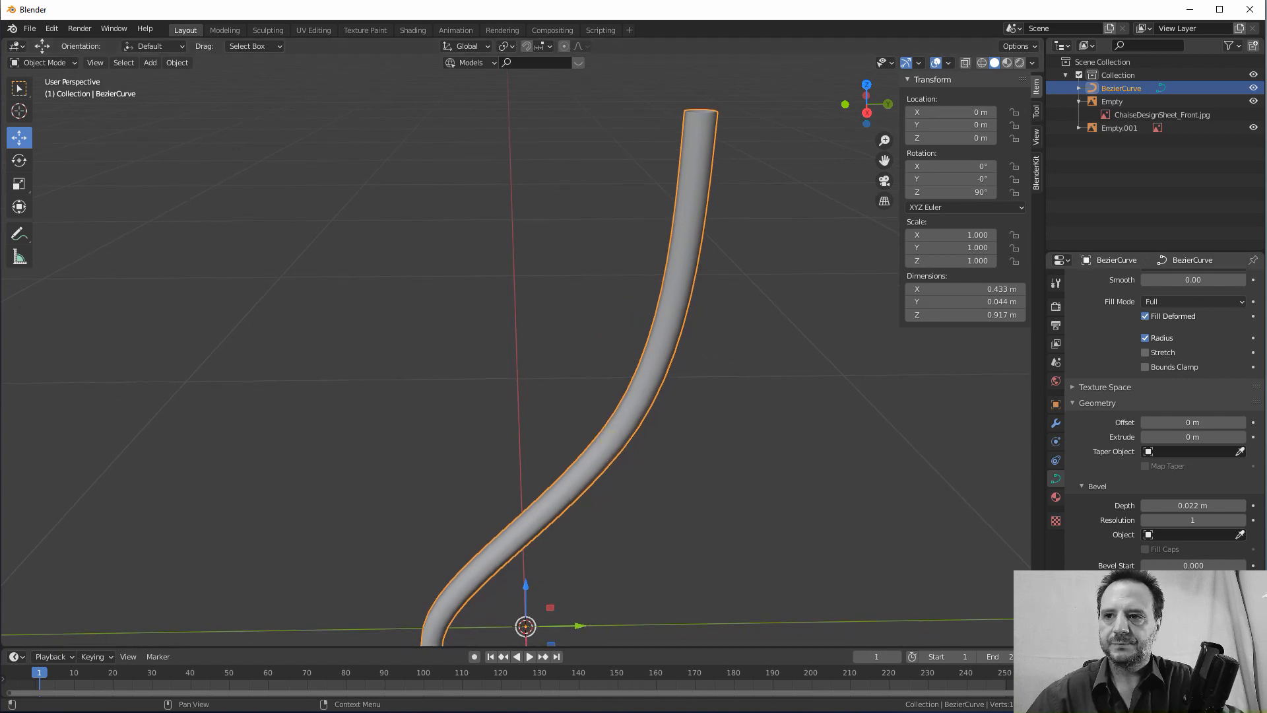